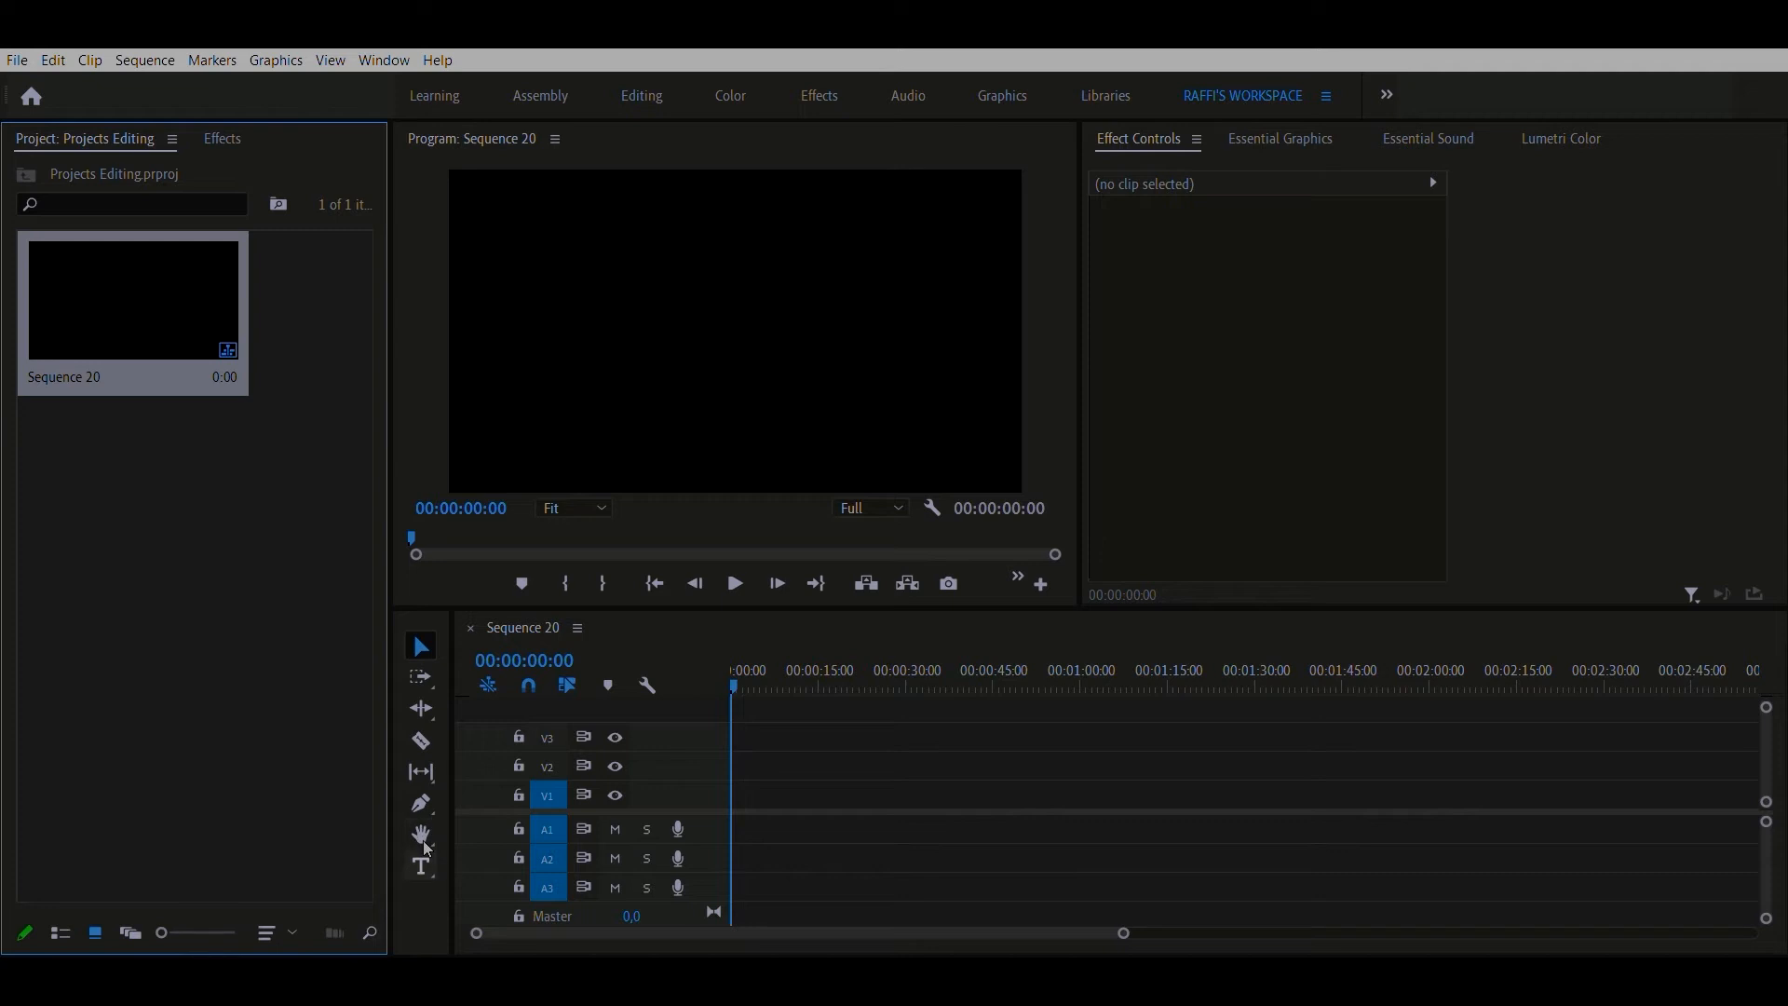
- Add a text layer reading "CINEMATIC TITLES" to the empty sequence with the Type tool
left_click(421, 866)
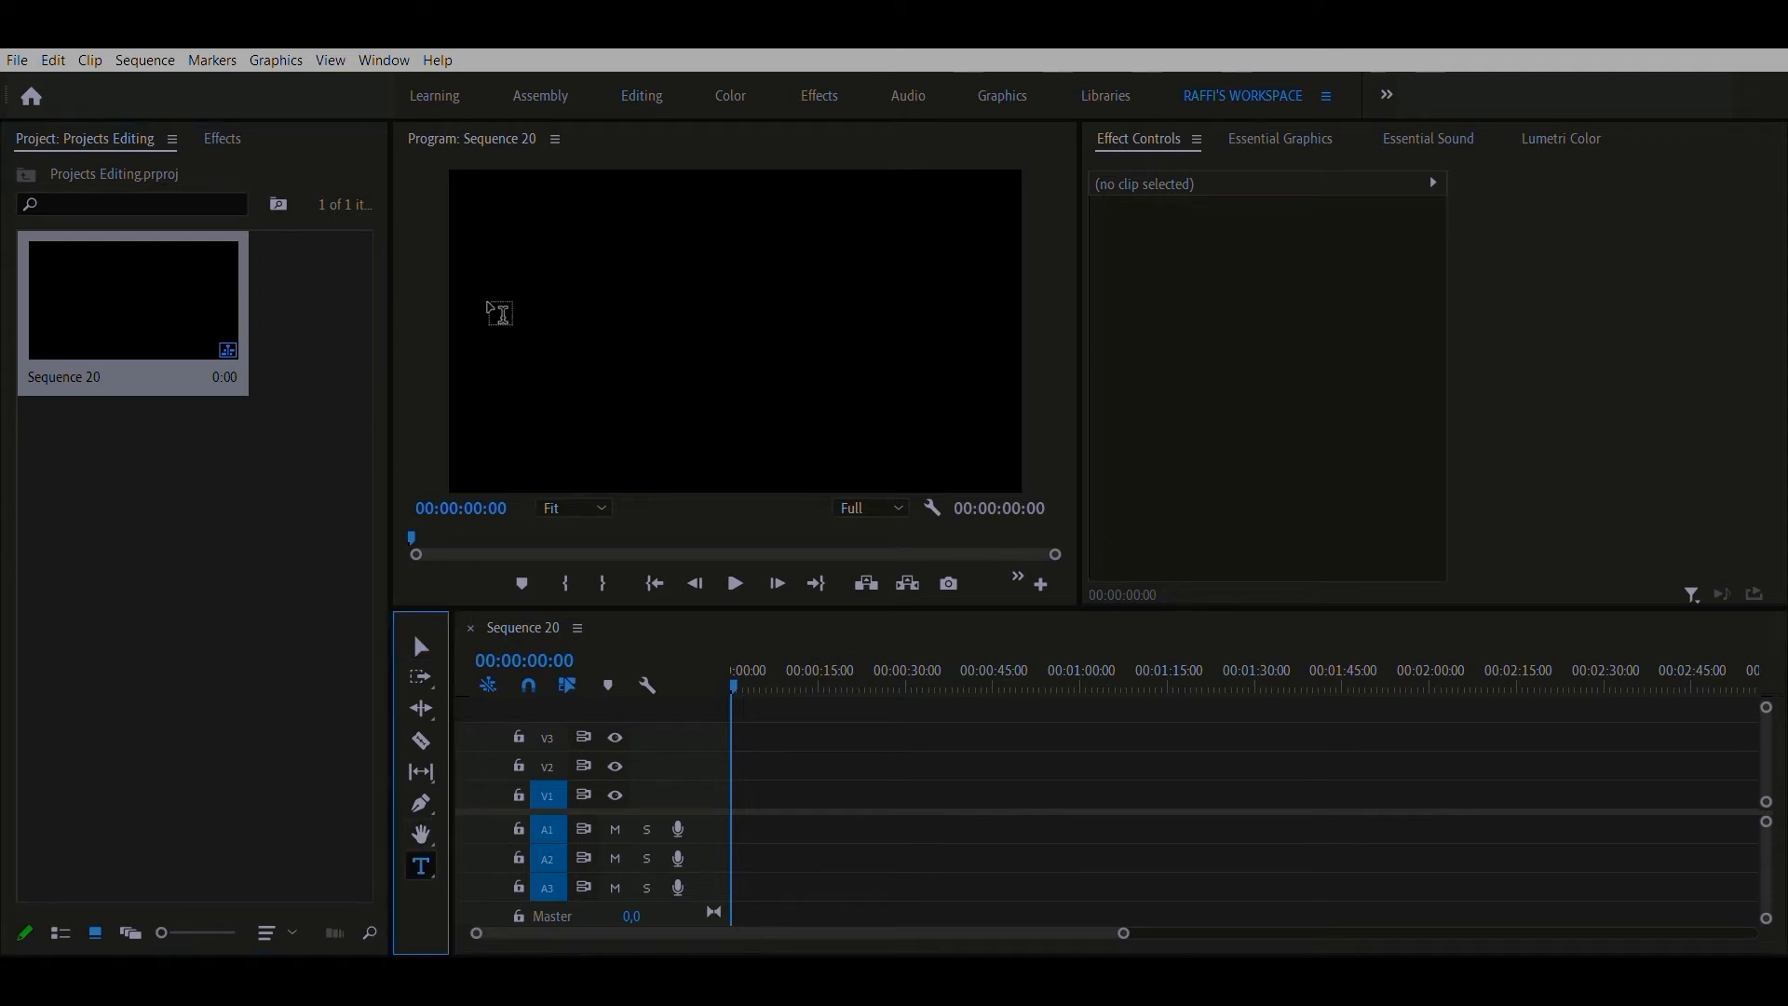
left_click(486, 314)
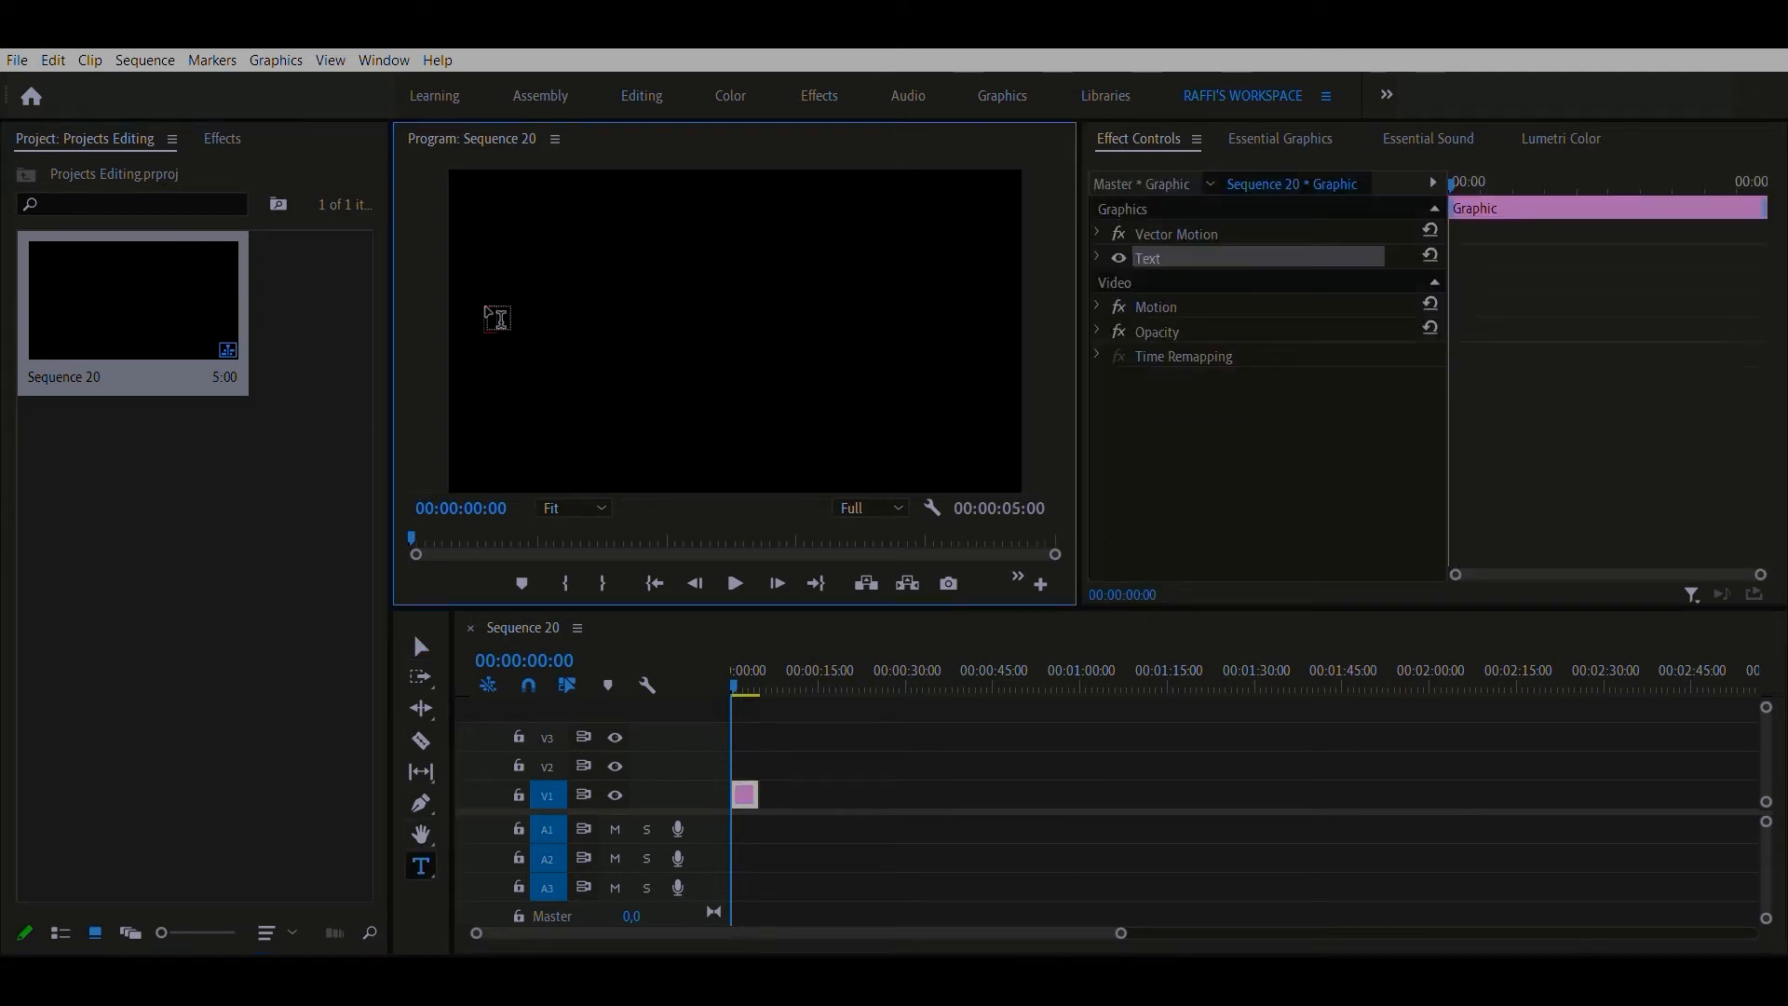
type("CINE")
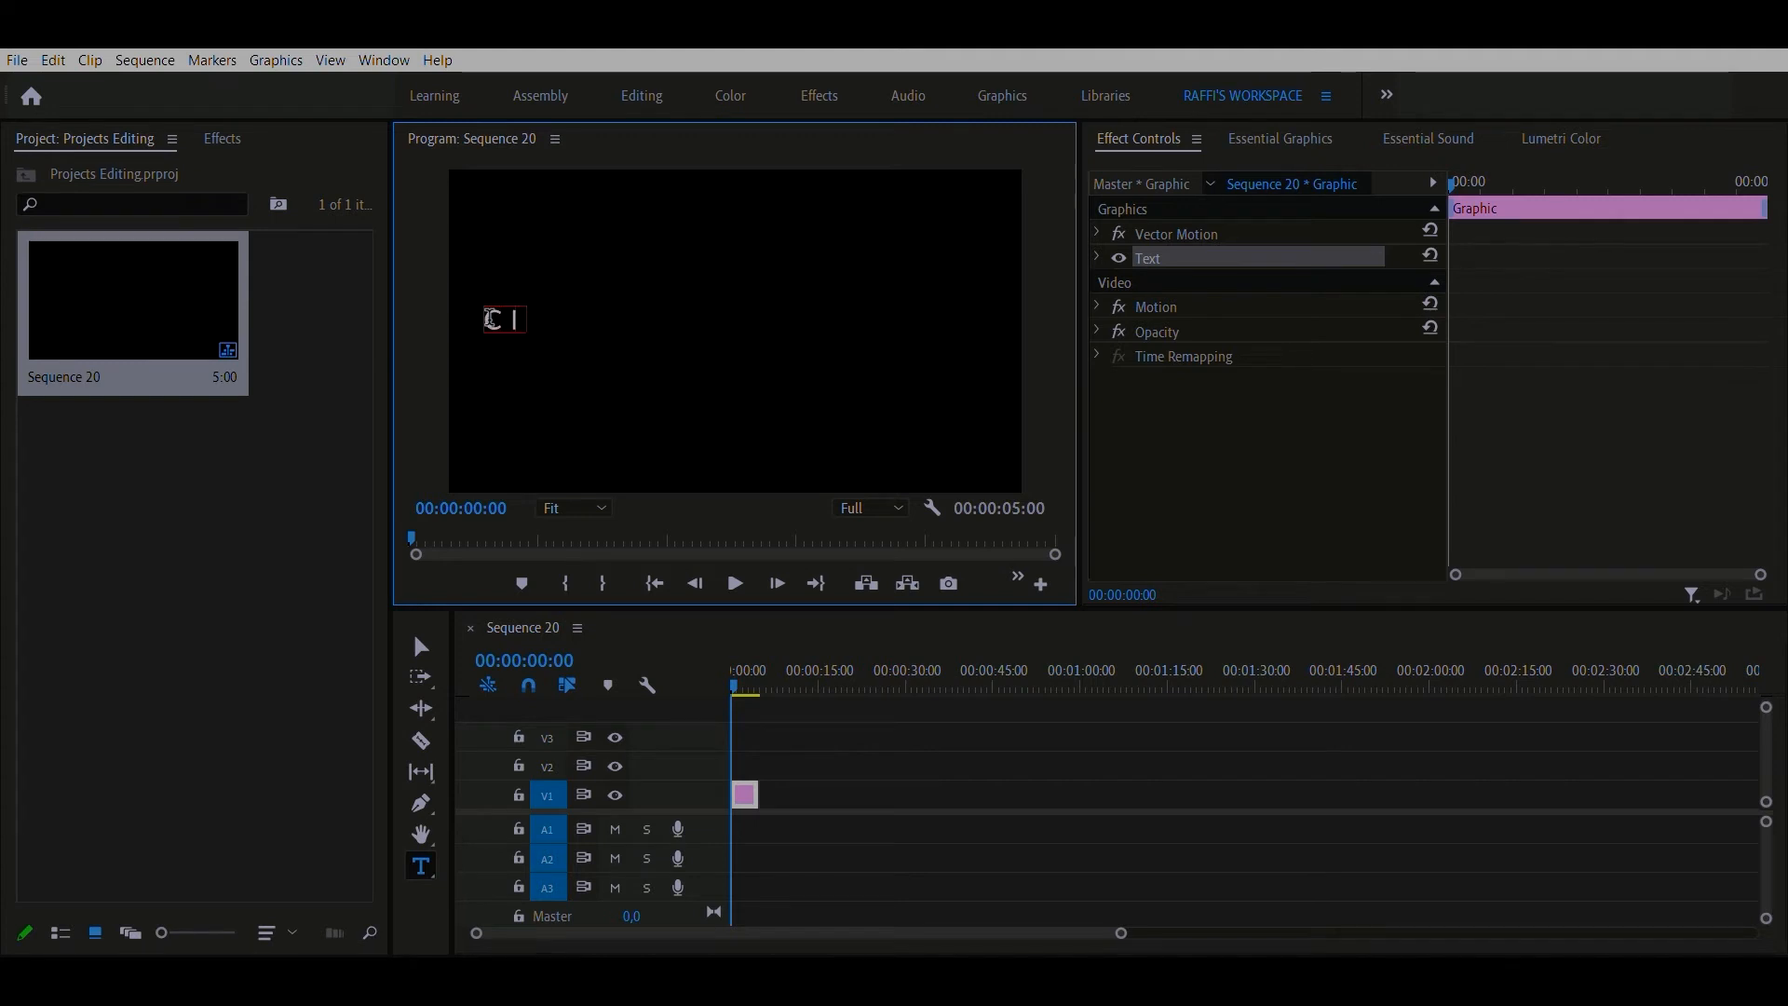
type("MATI")
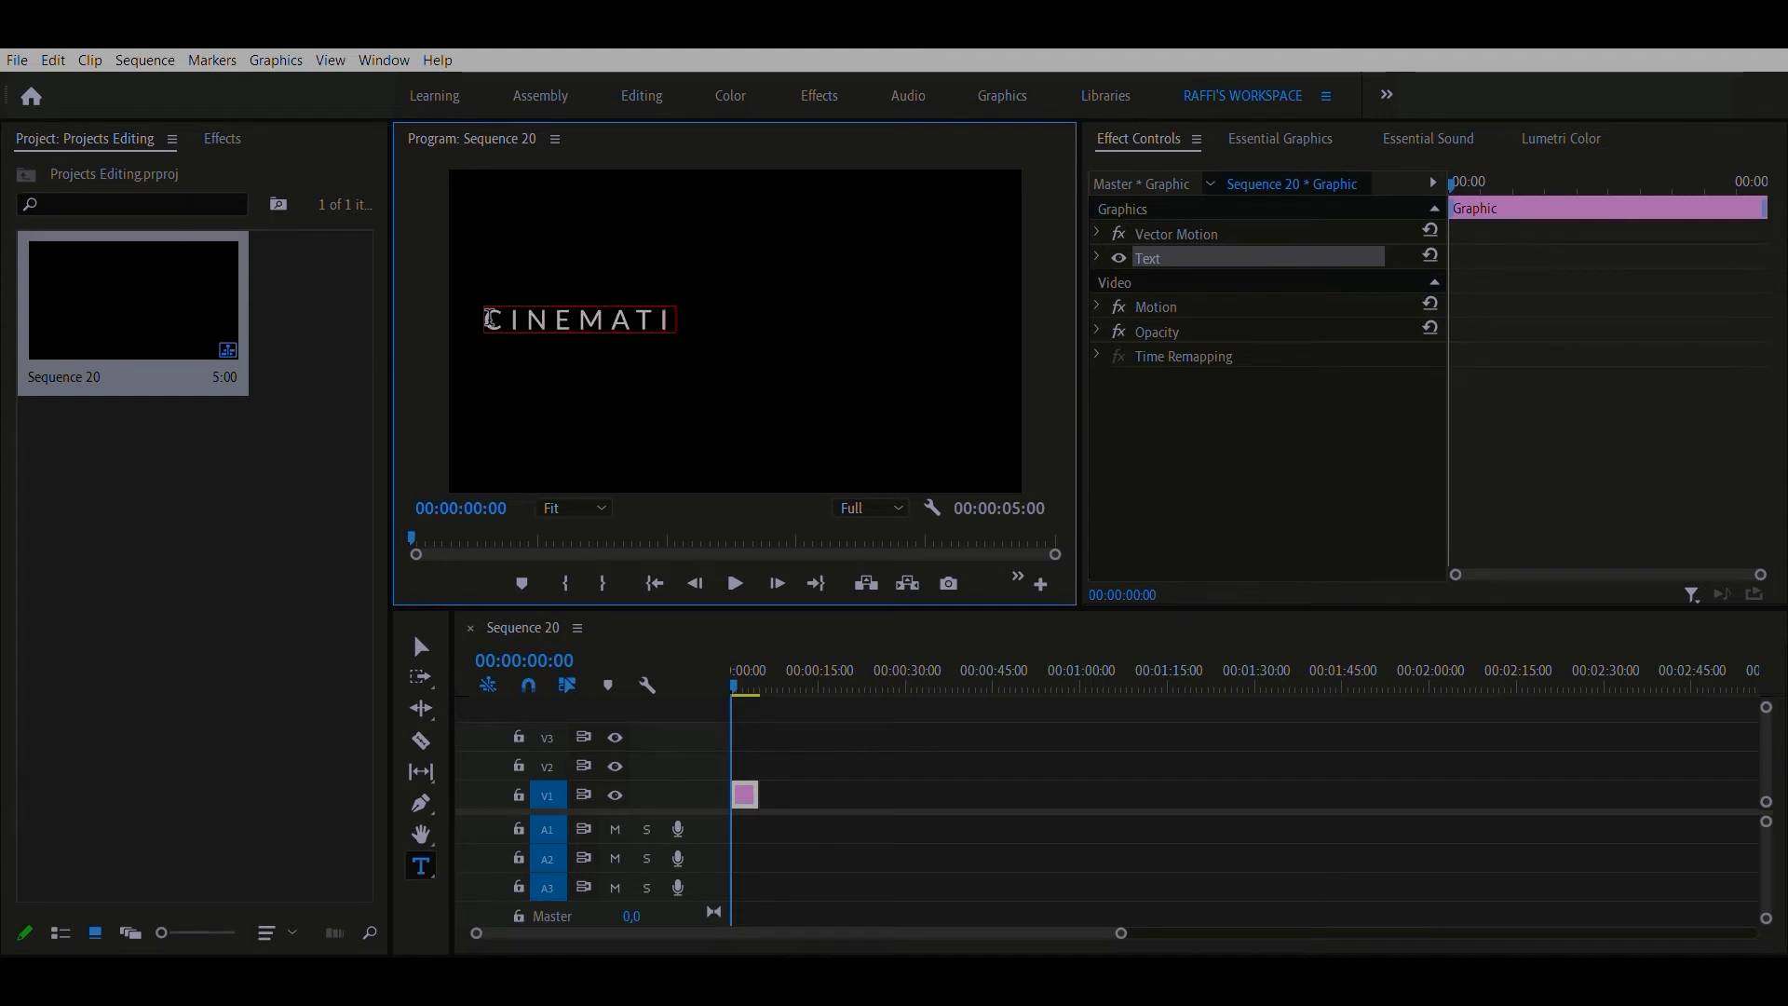
type("C TITLES")
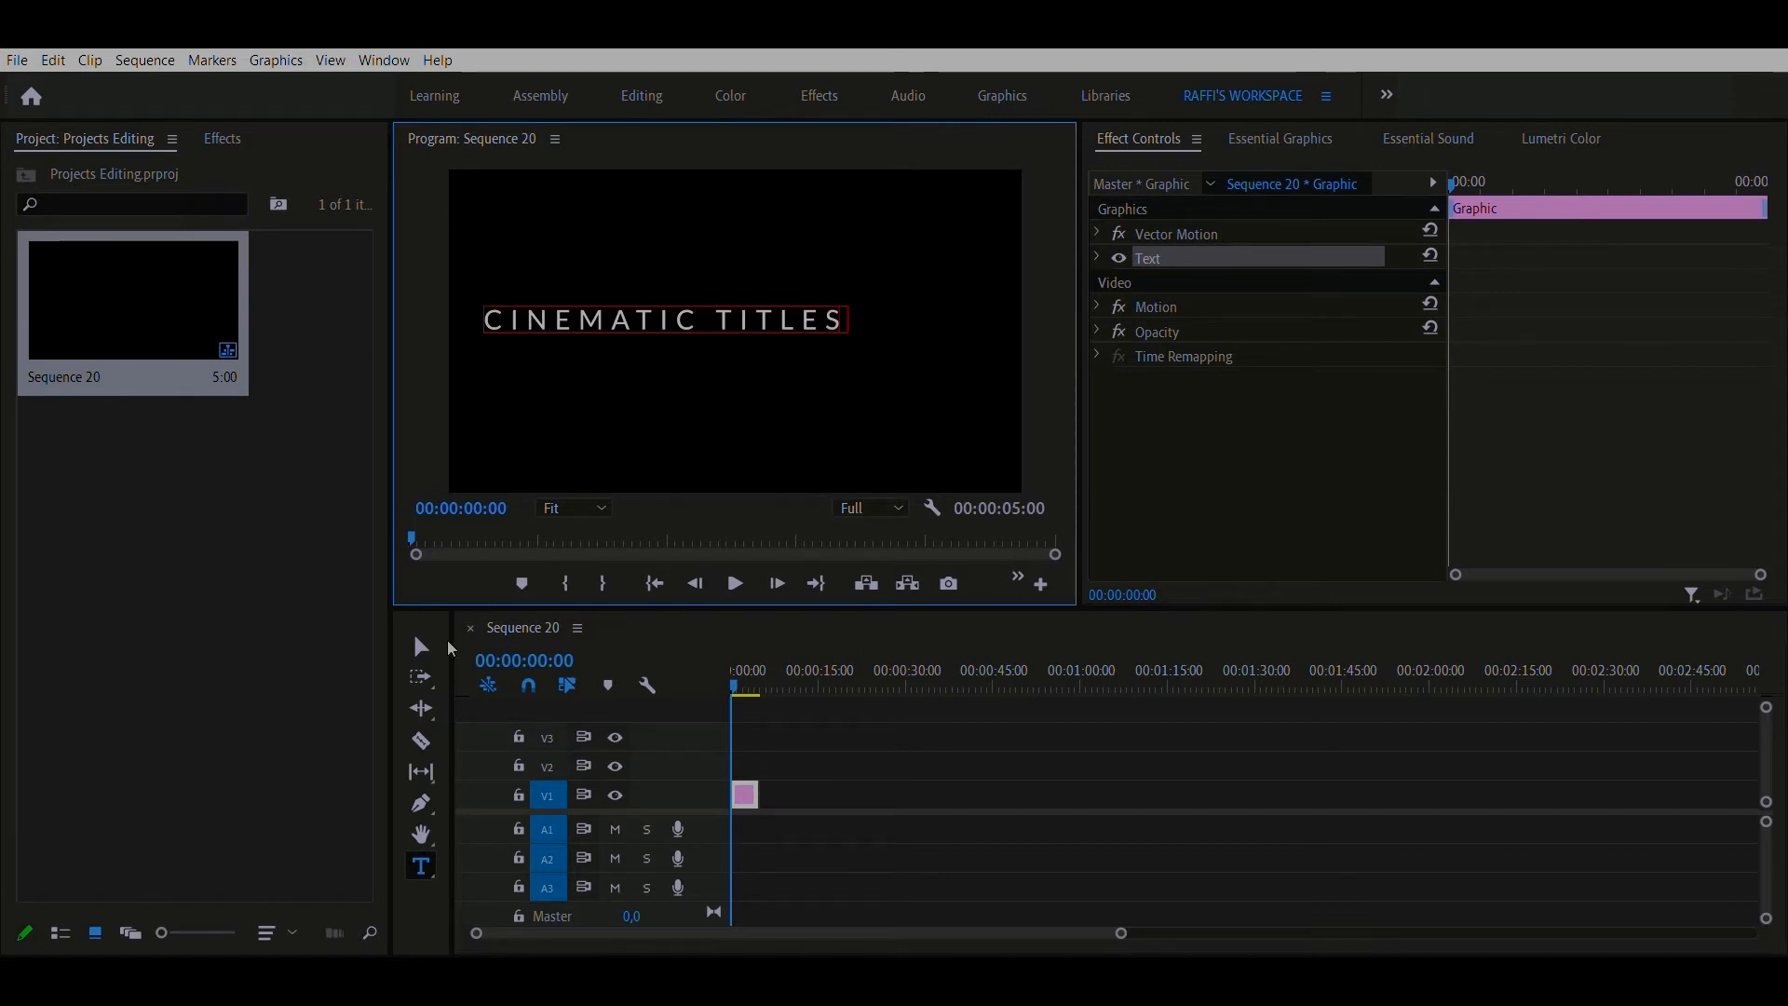
left_click(421, 645)
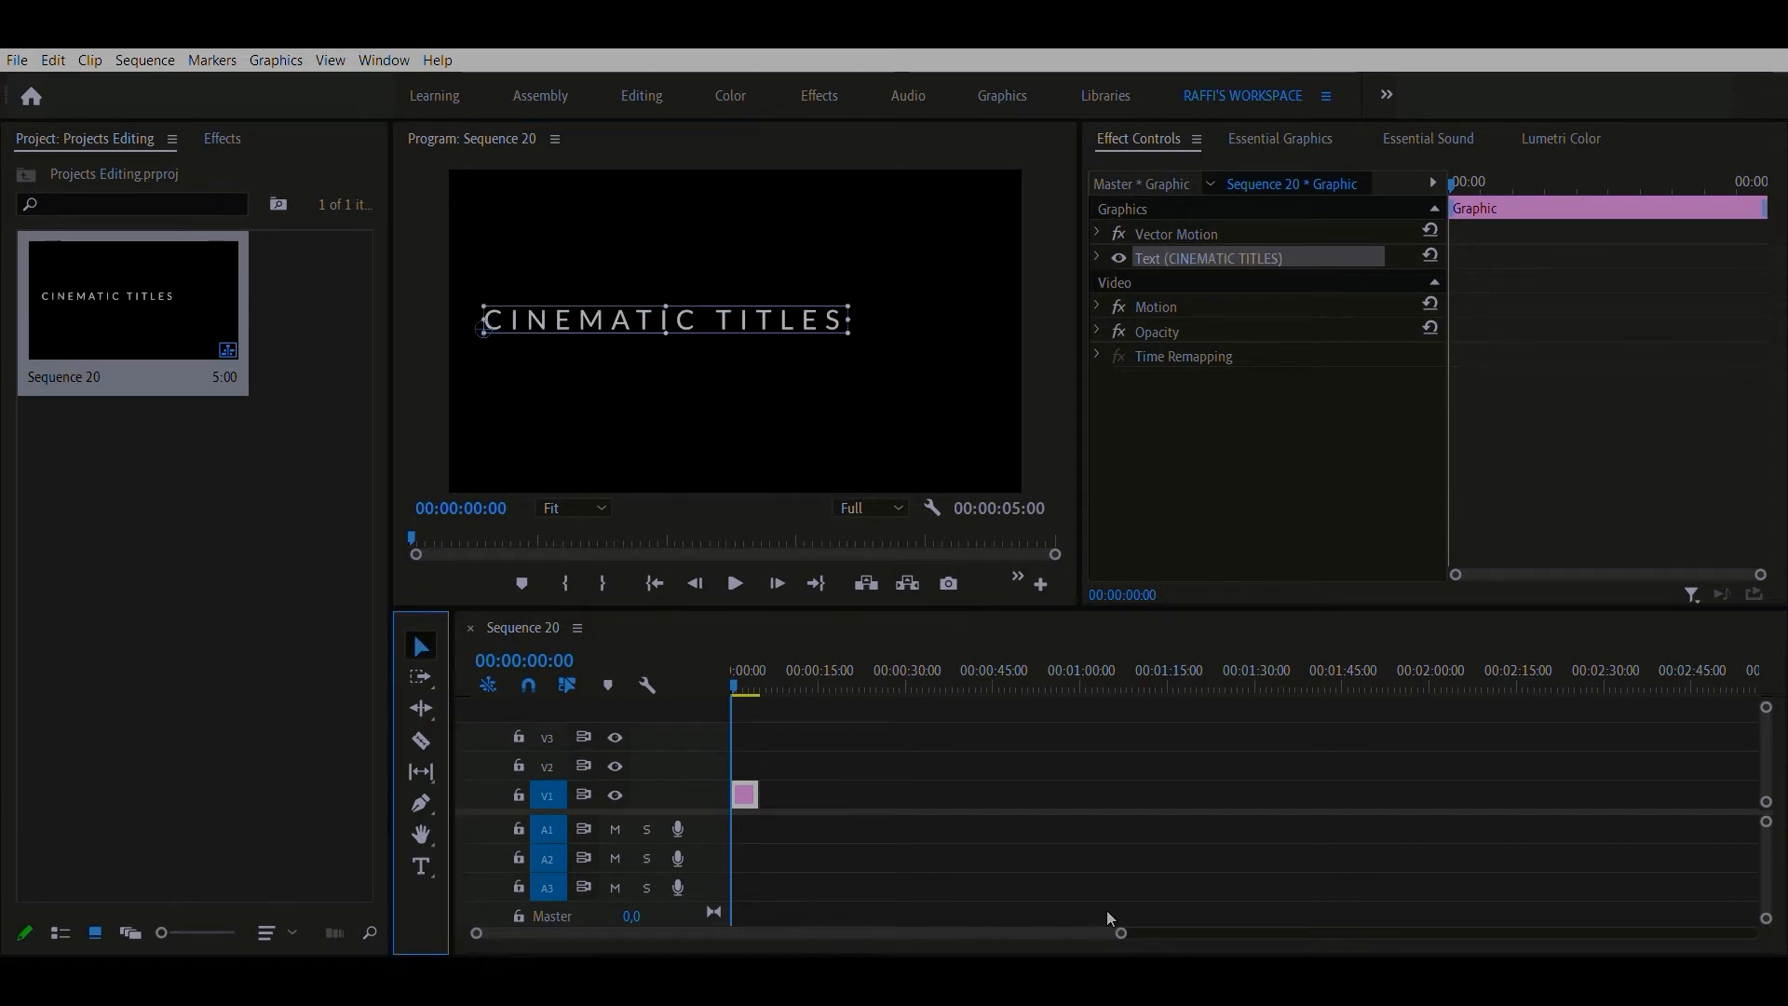
- Extend the title clip to 7 seconds and centre its text vertically and horizontally in the frame
left_click_drag(1130, 923, 870, 917)
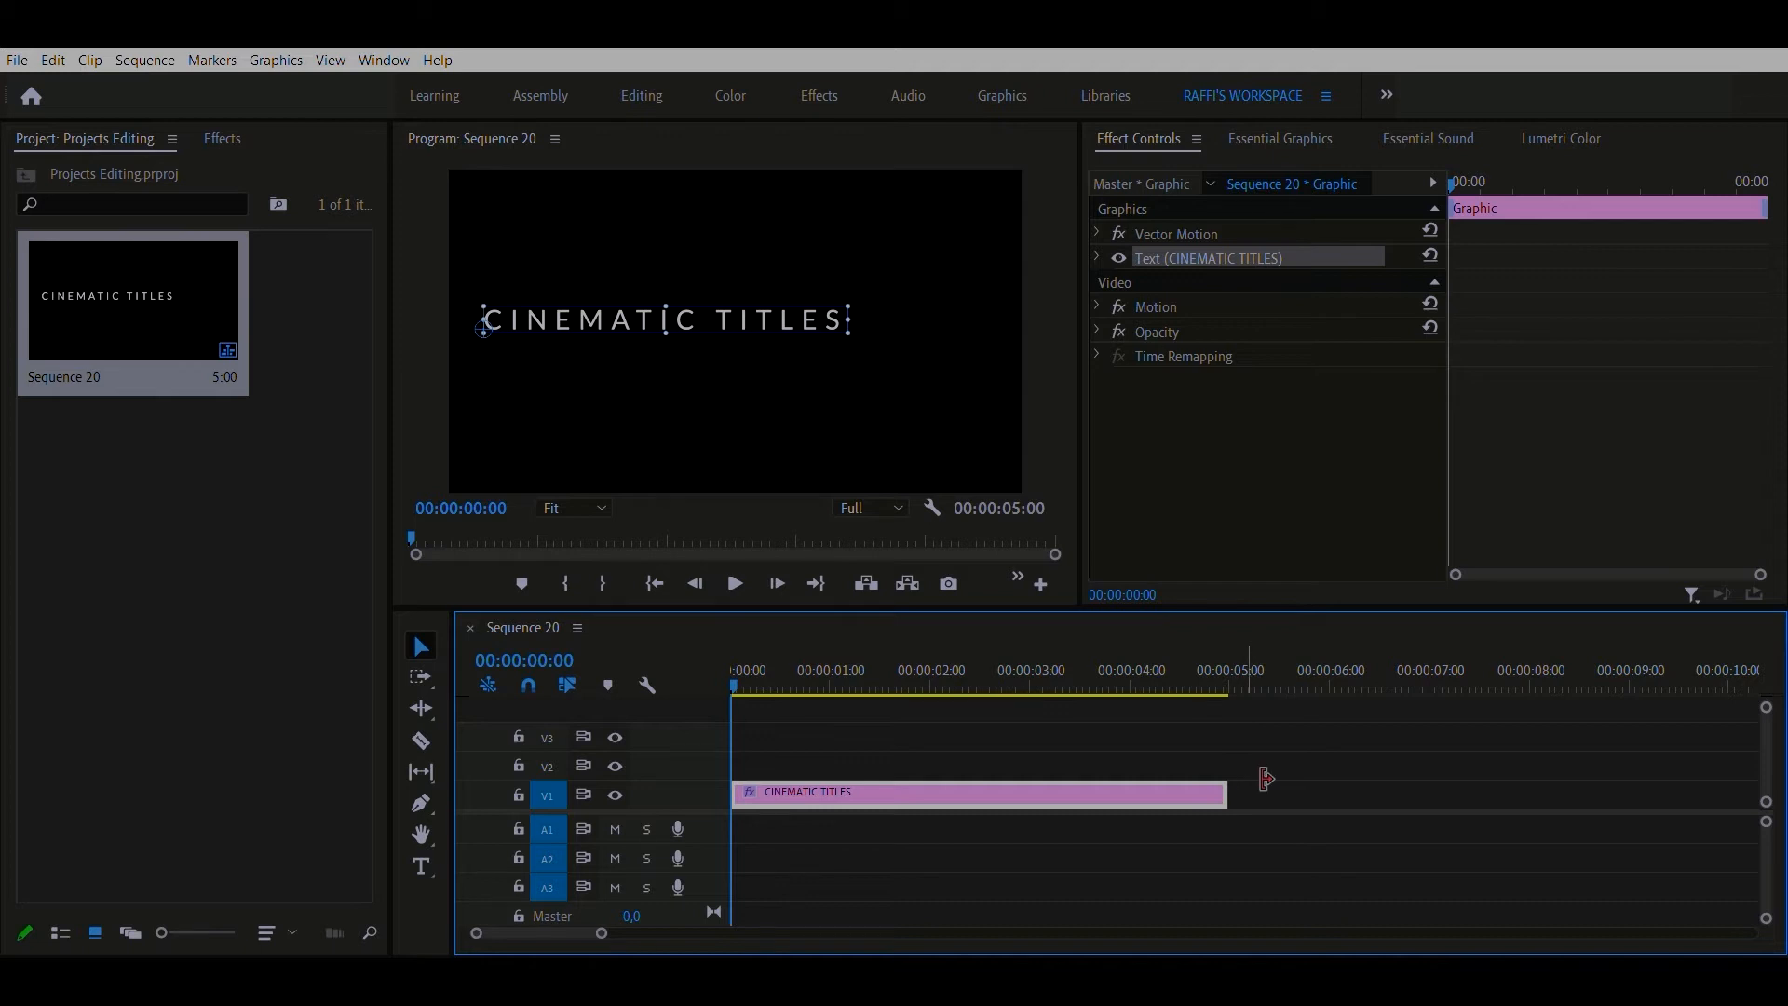
left_click_drag(1266, 779, 1465, 781)
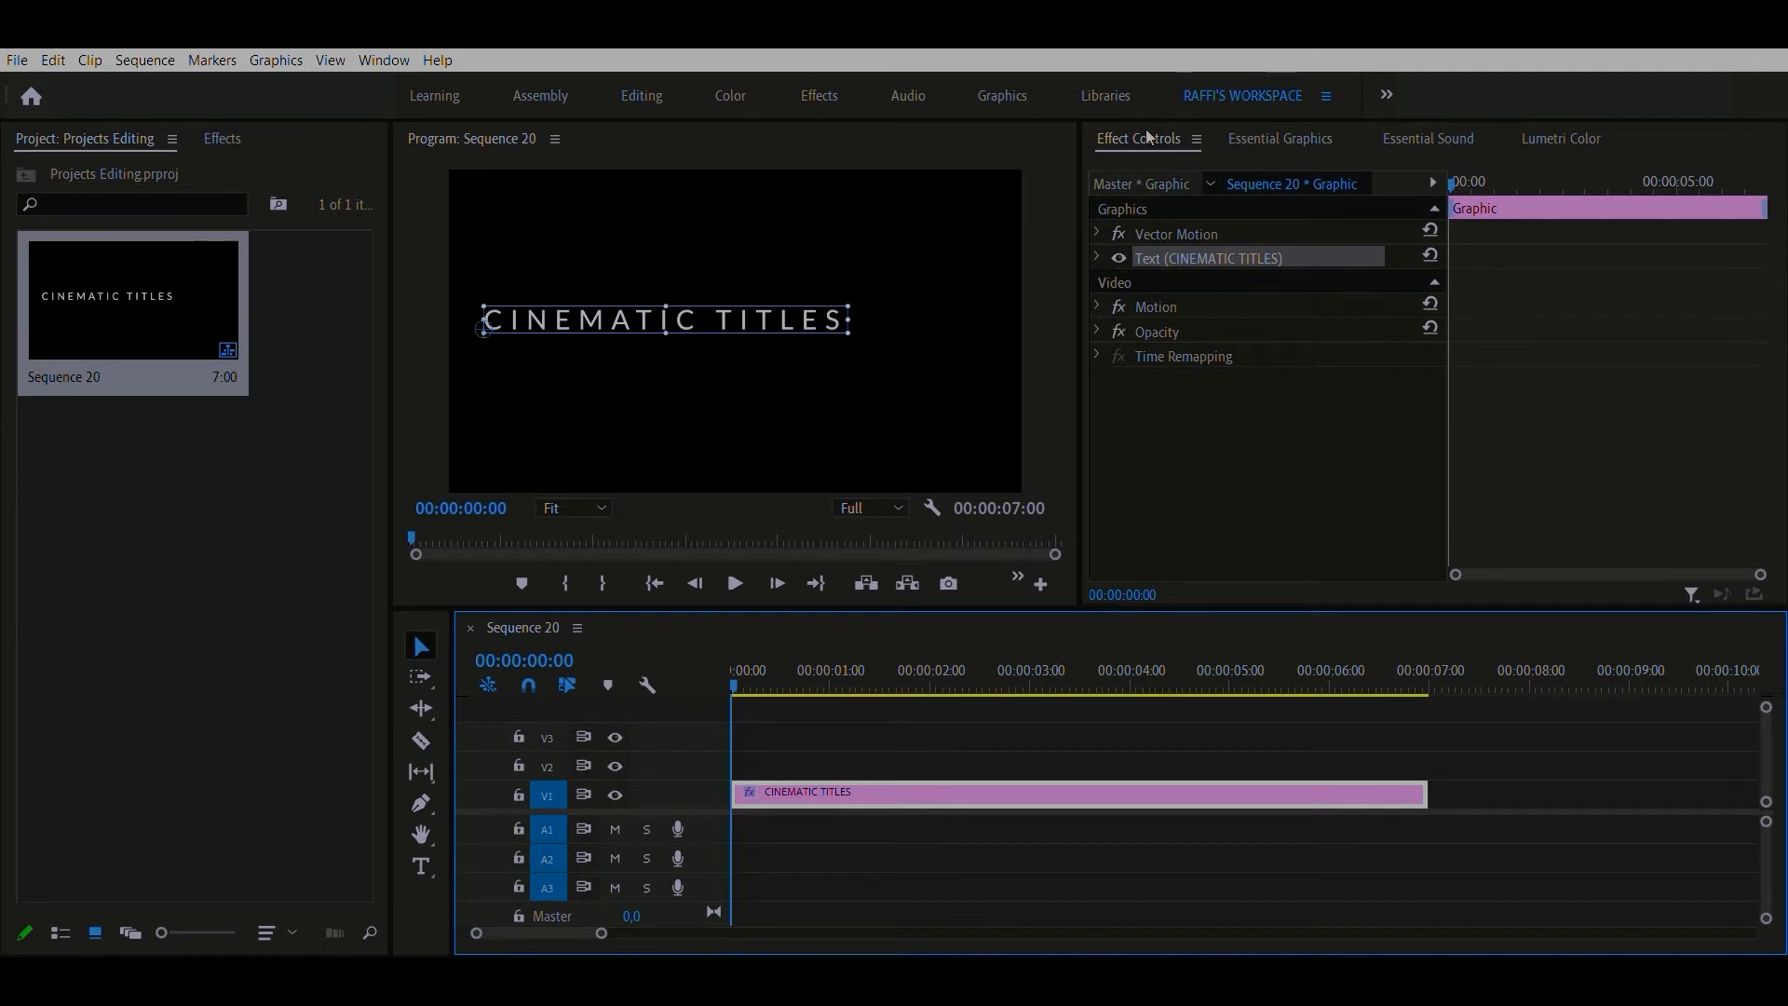
left_click(1098, 258)
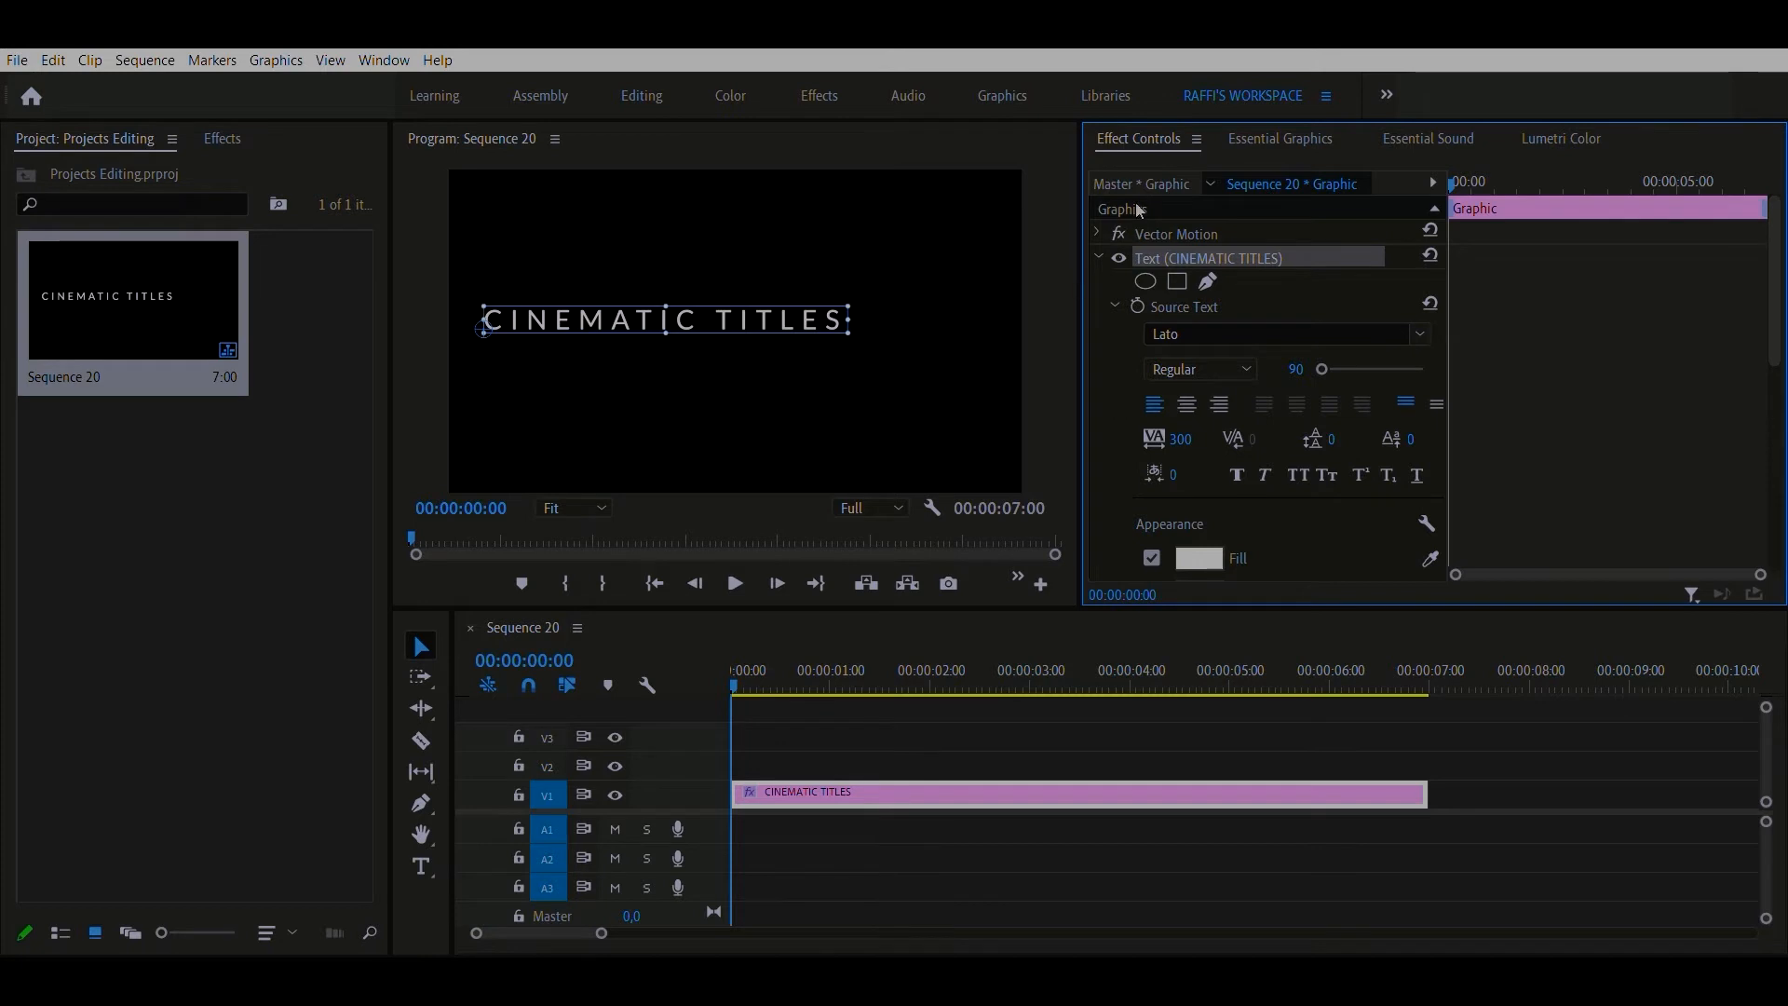
left_click(1276, 121)
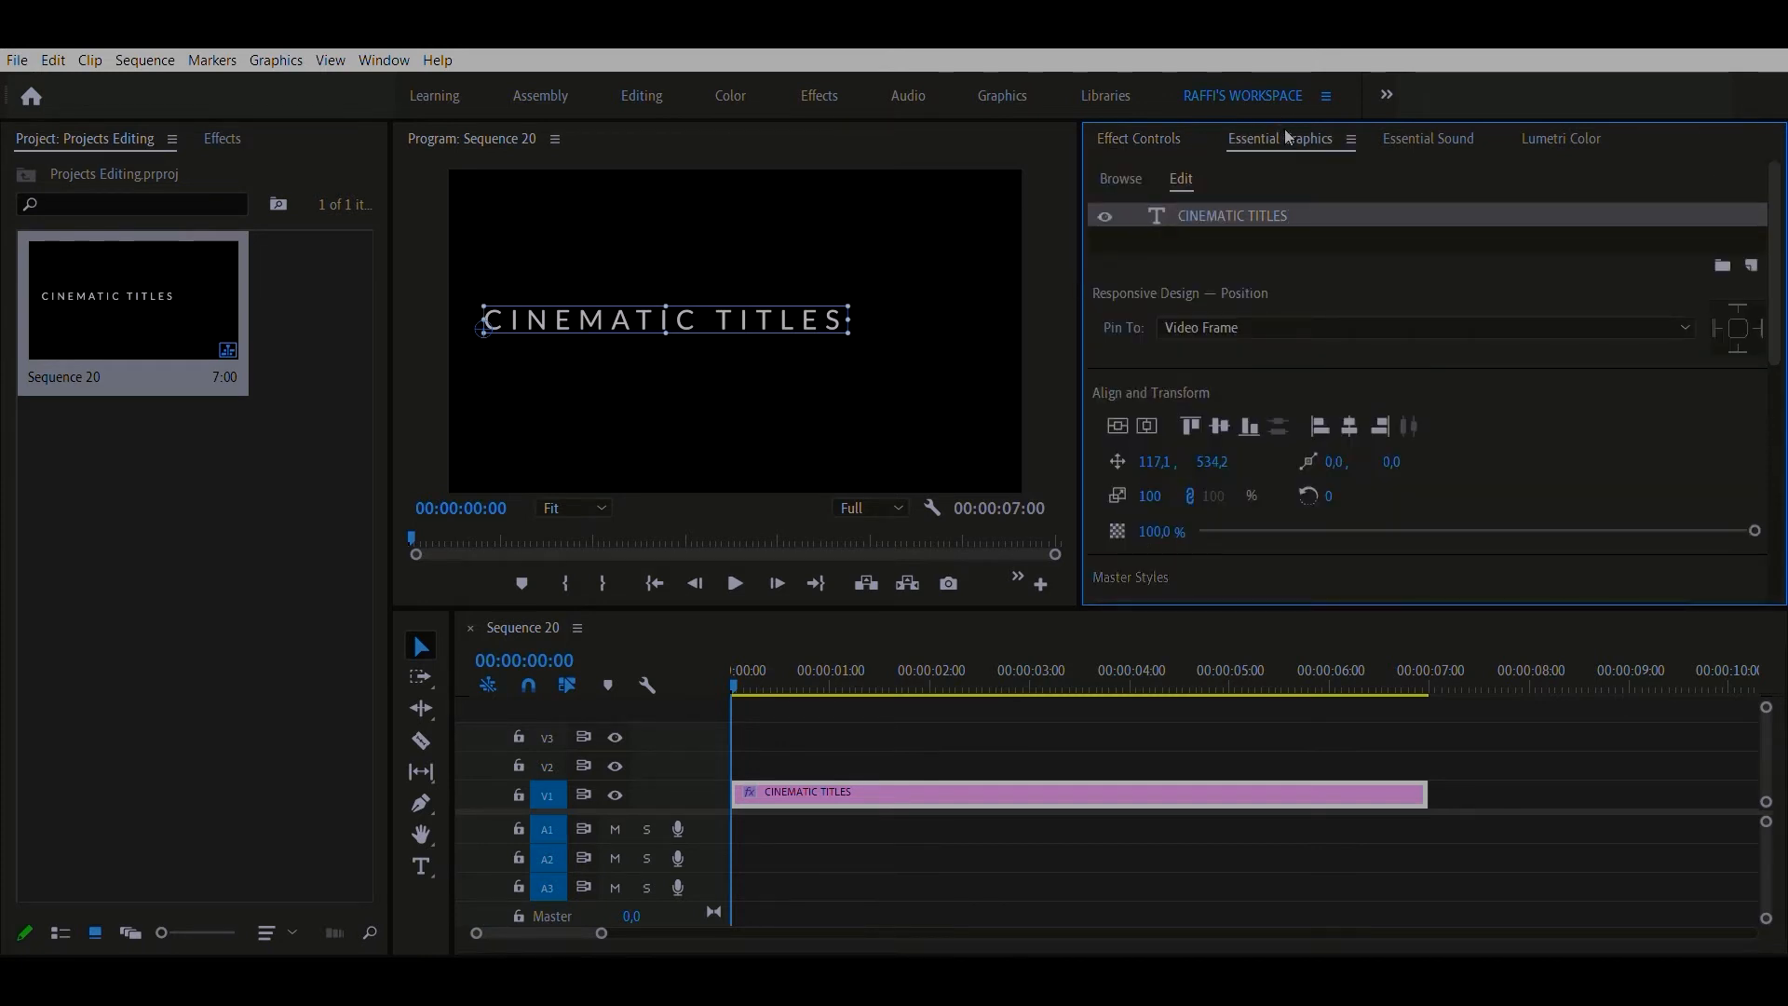
left_click(1123, 417)
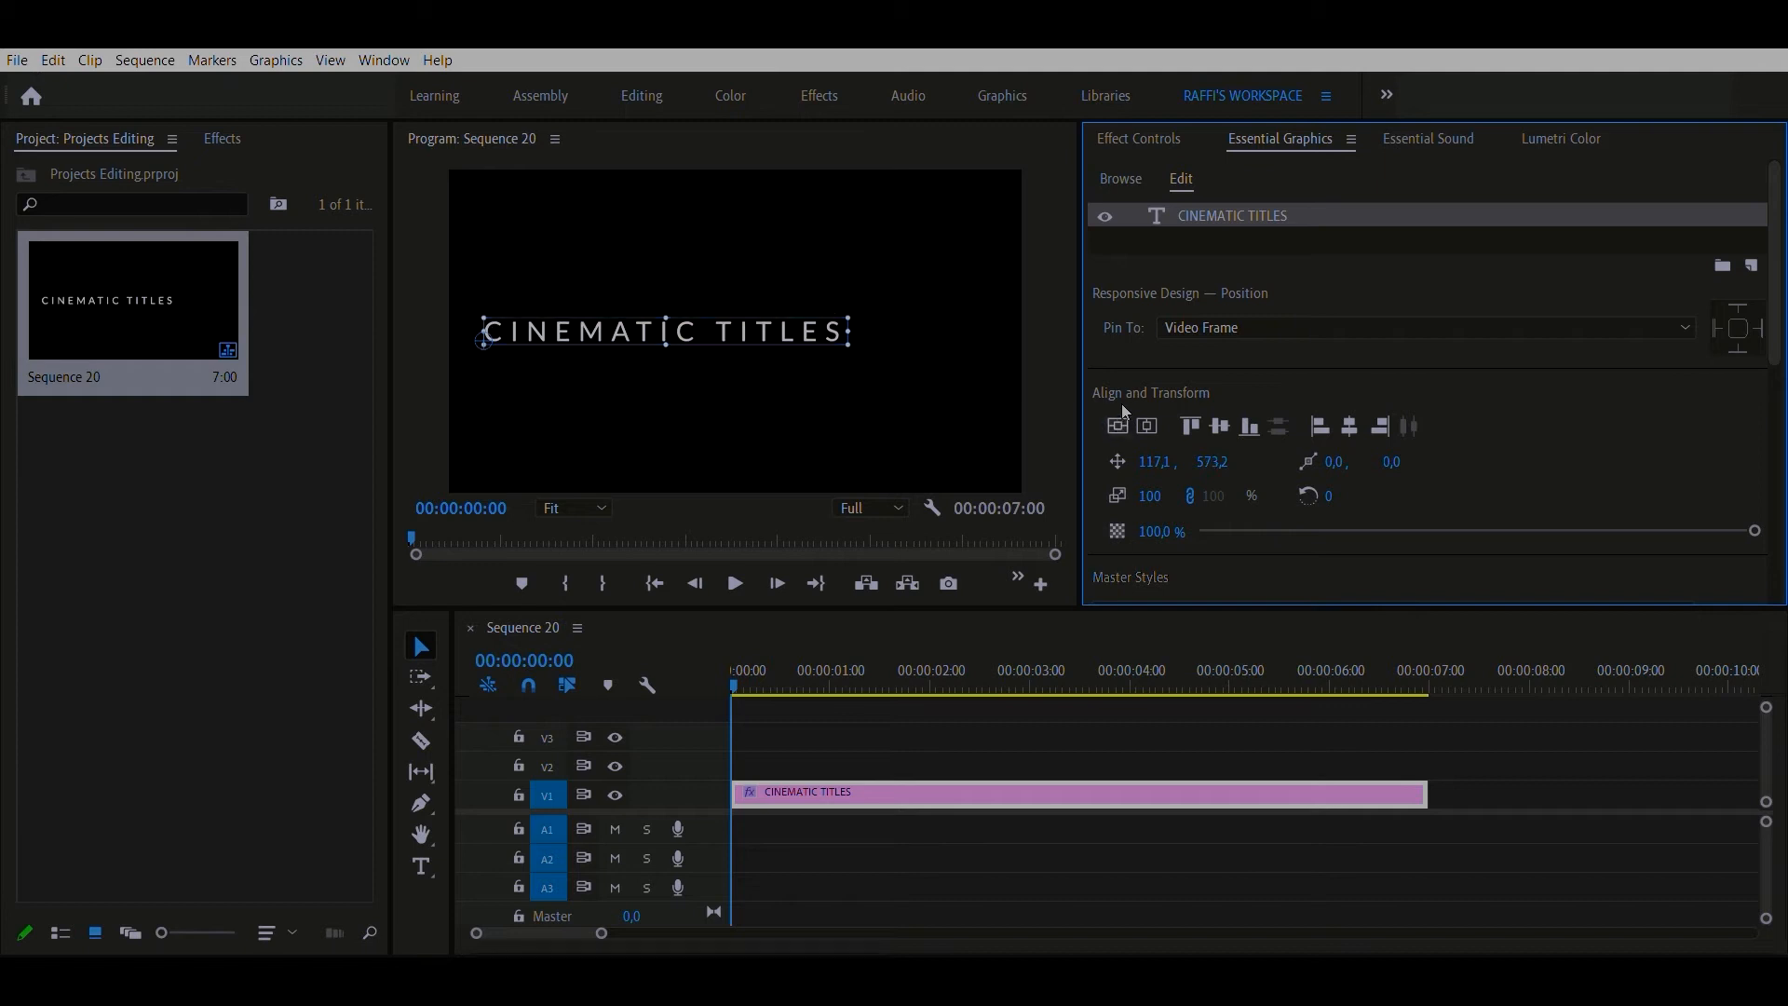
left_click(1151, 404)
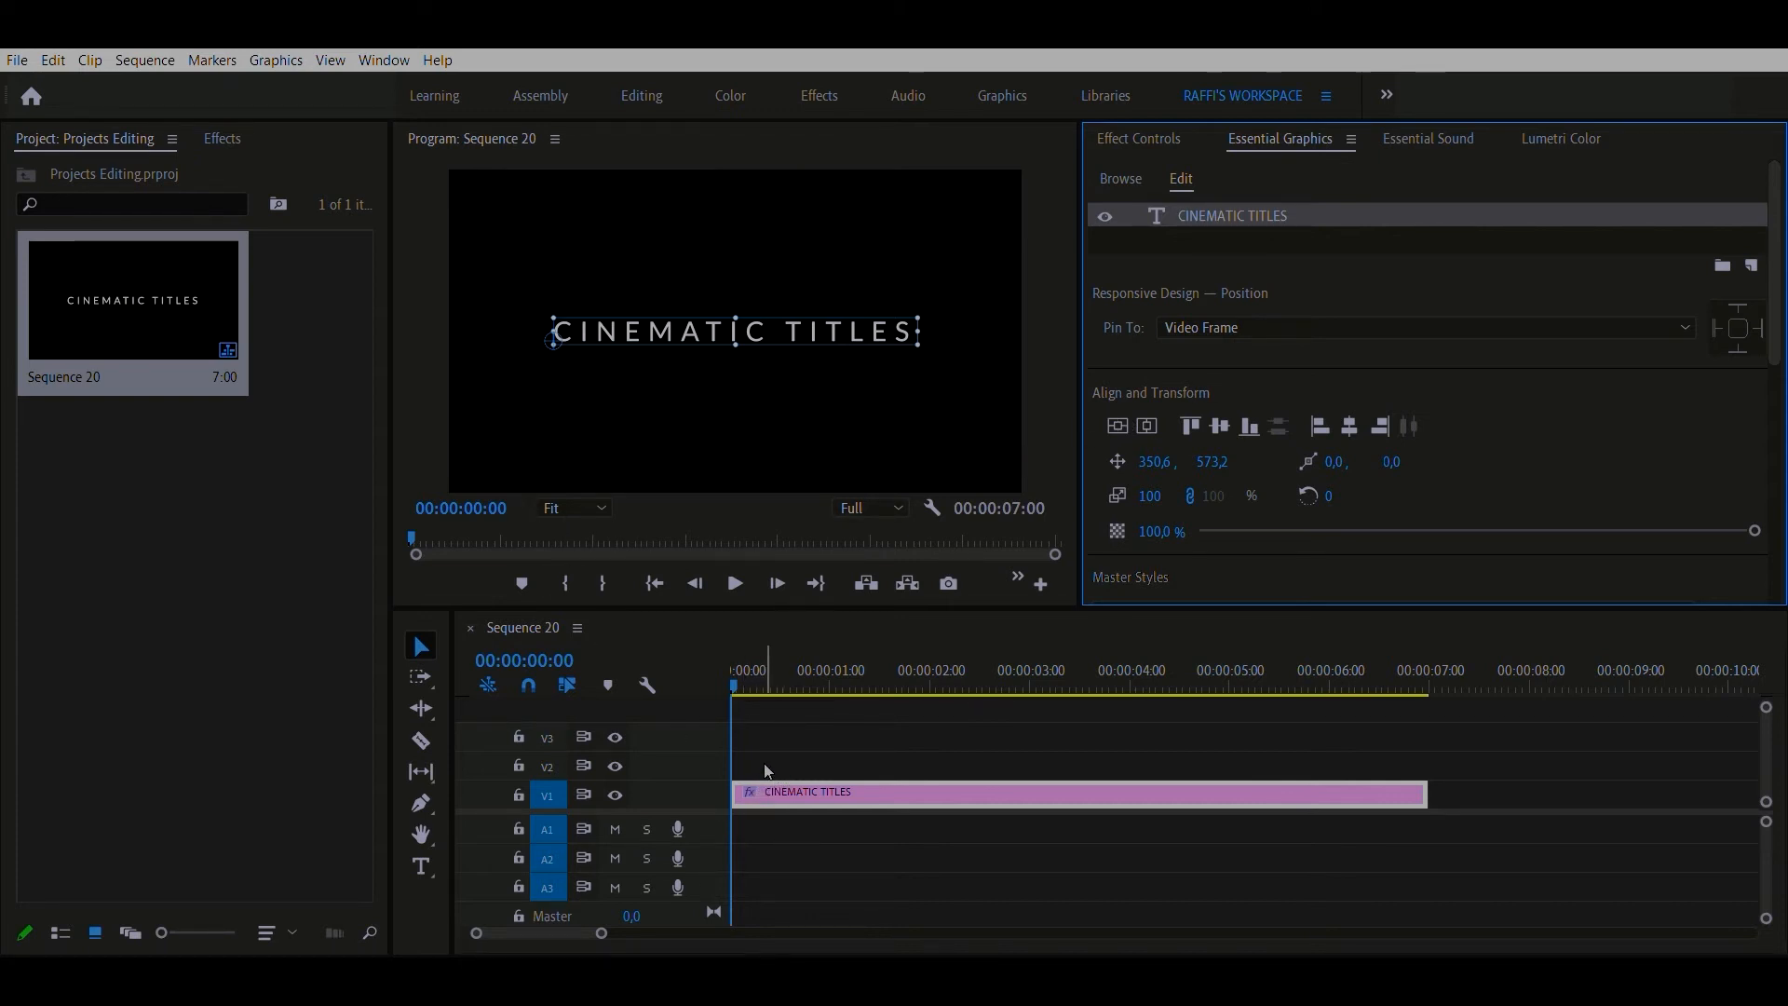
- Set the title clip's opacity to 0% and start keyframing it at 00:00:00:00
left_click(1155, 121)
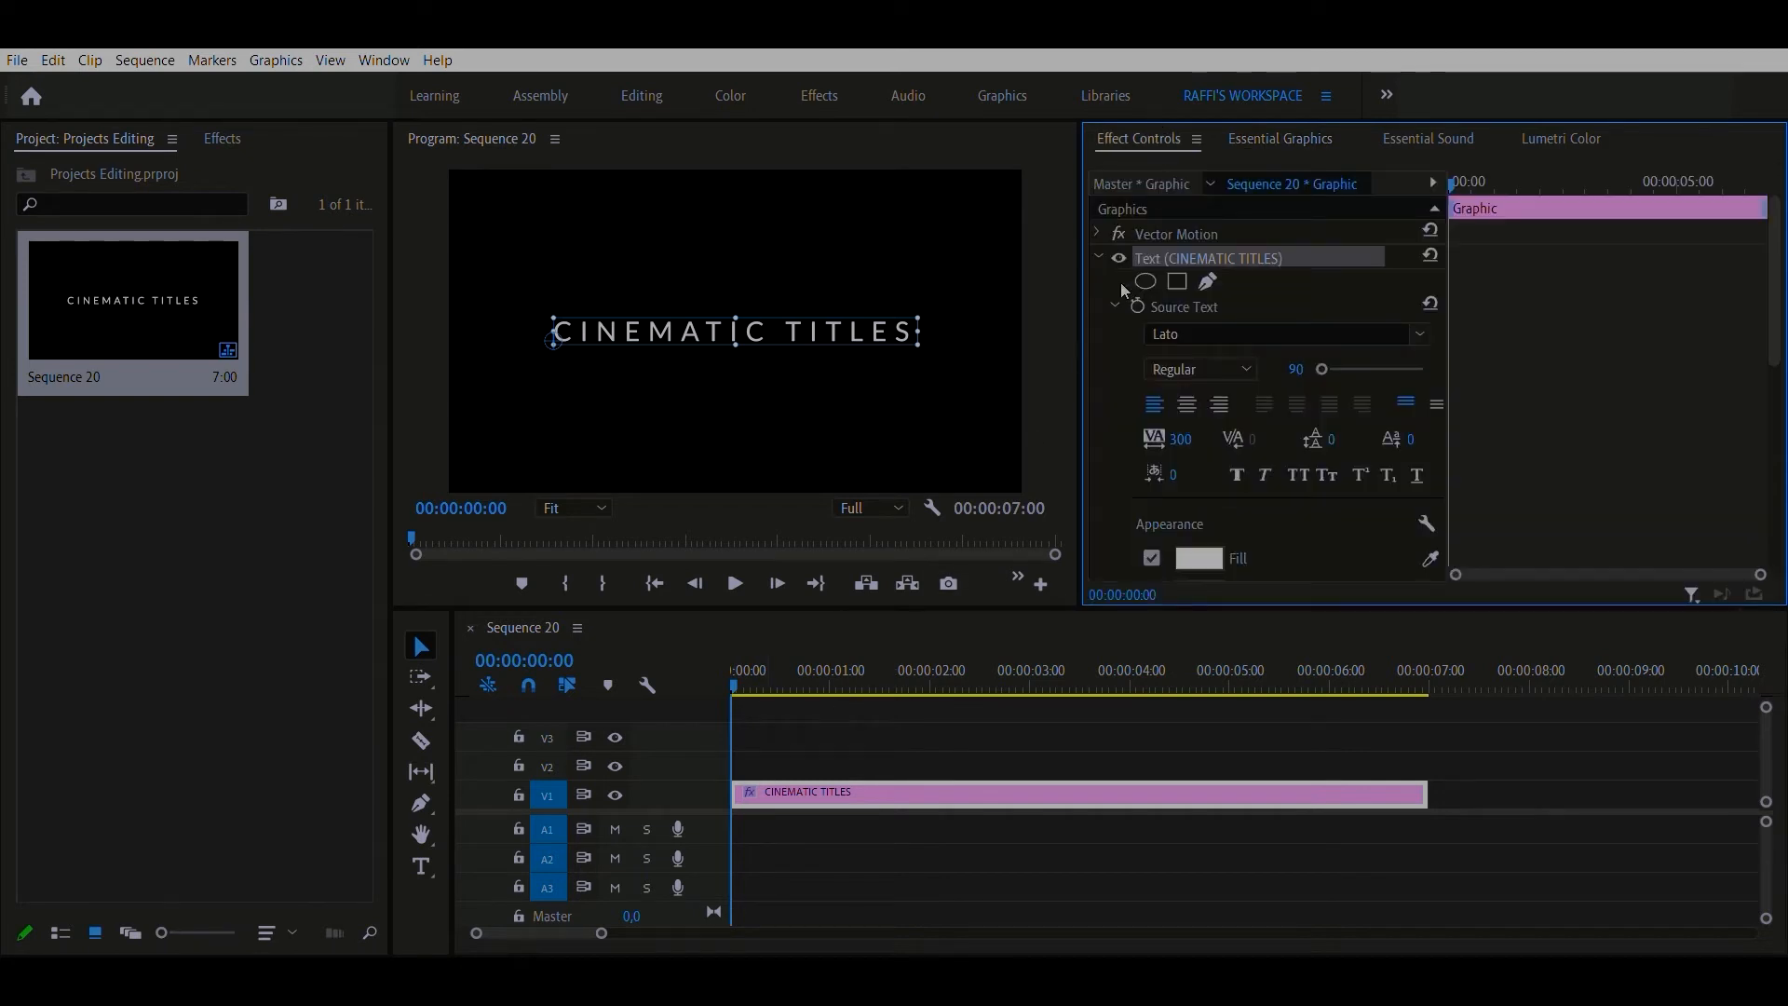
left_click(1099, 258)
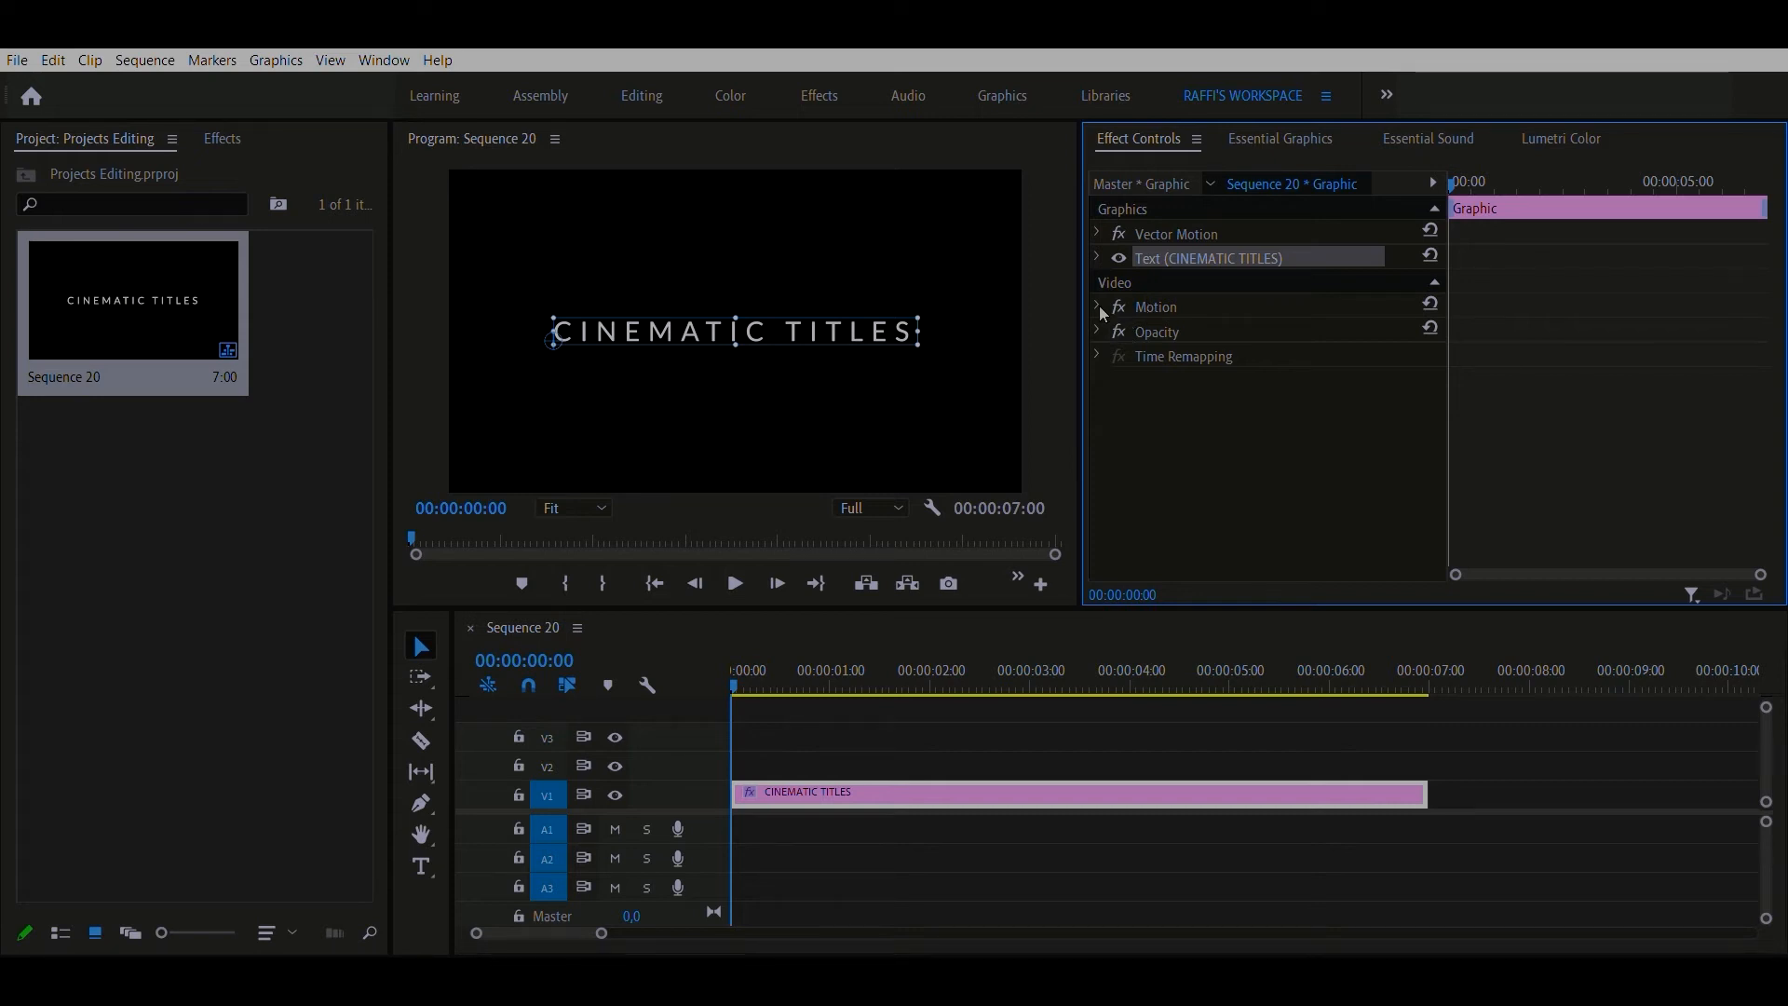
left_click(1097, 330)
left_click(1294, 363)
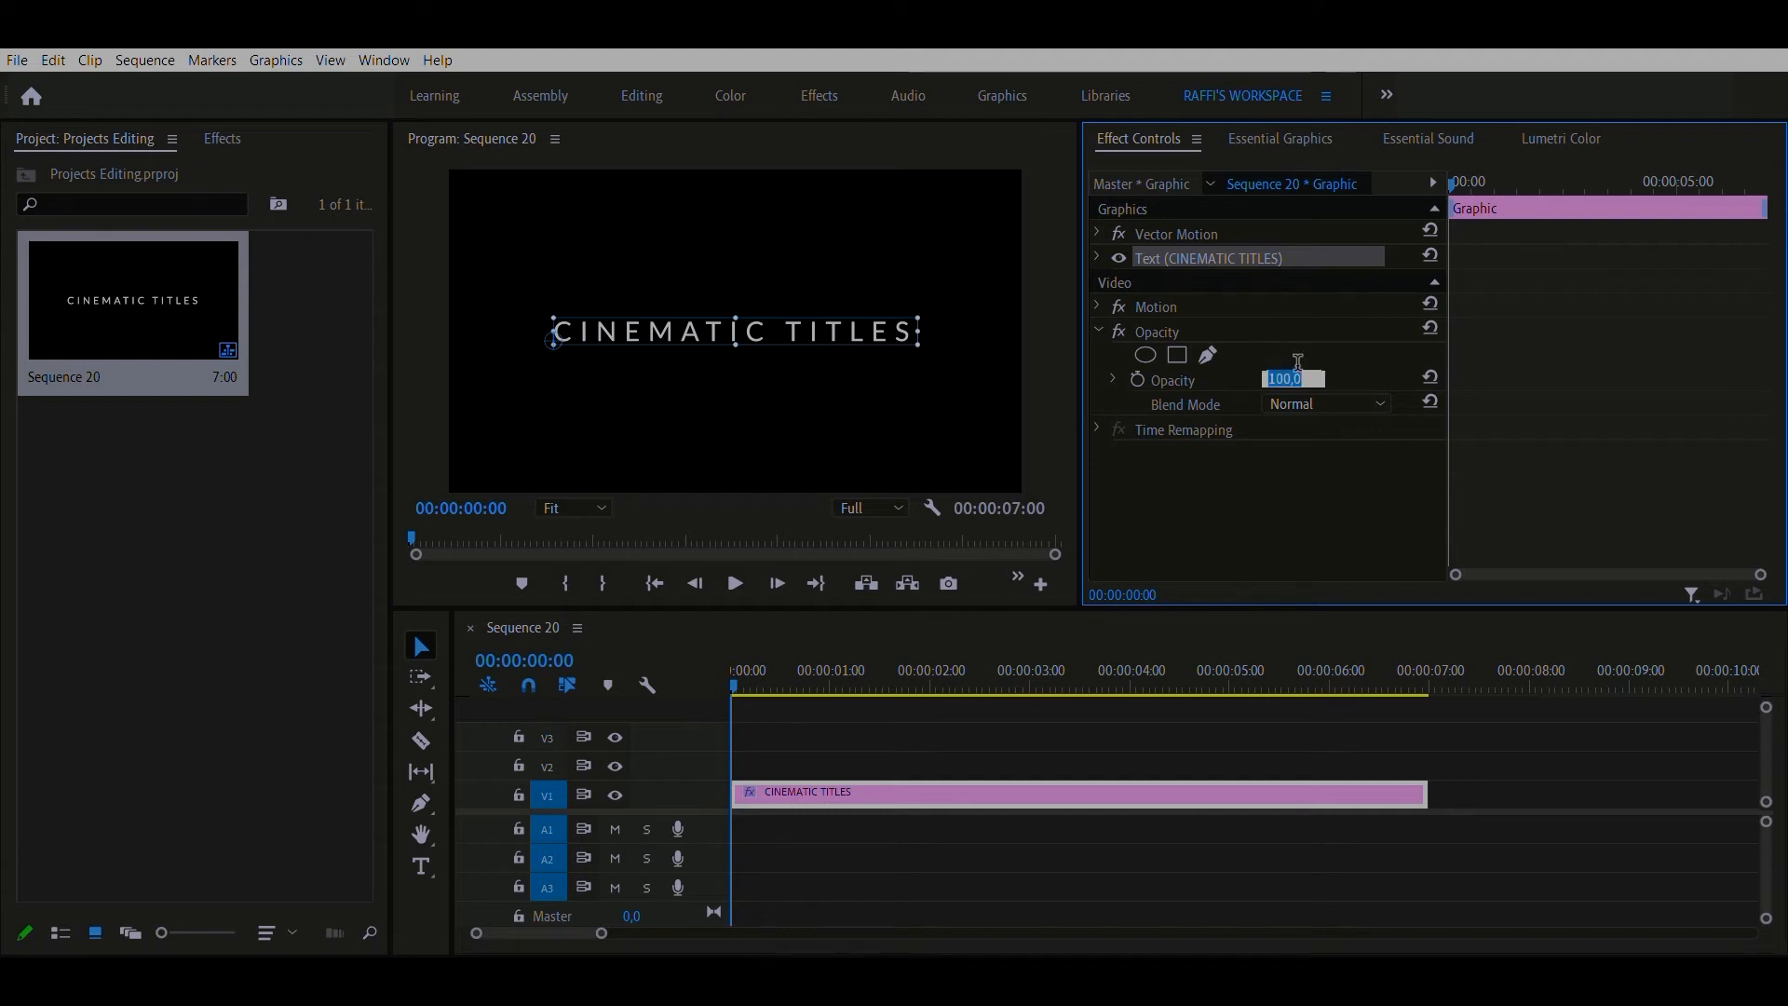
type("0")
left_click(1277, 491)
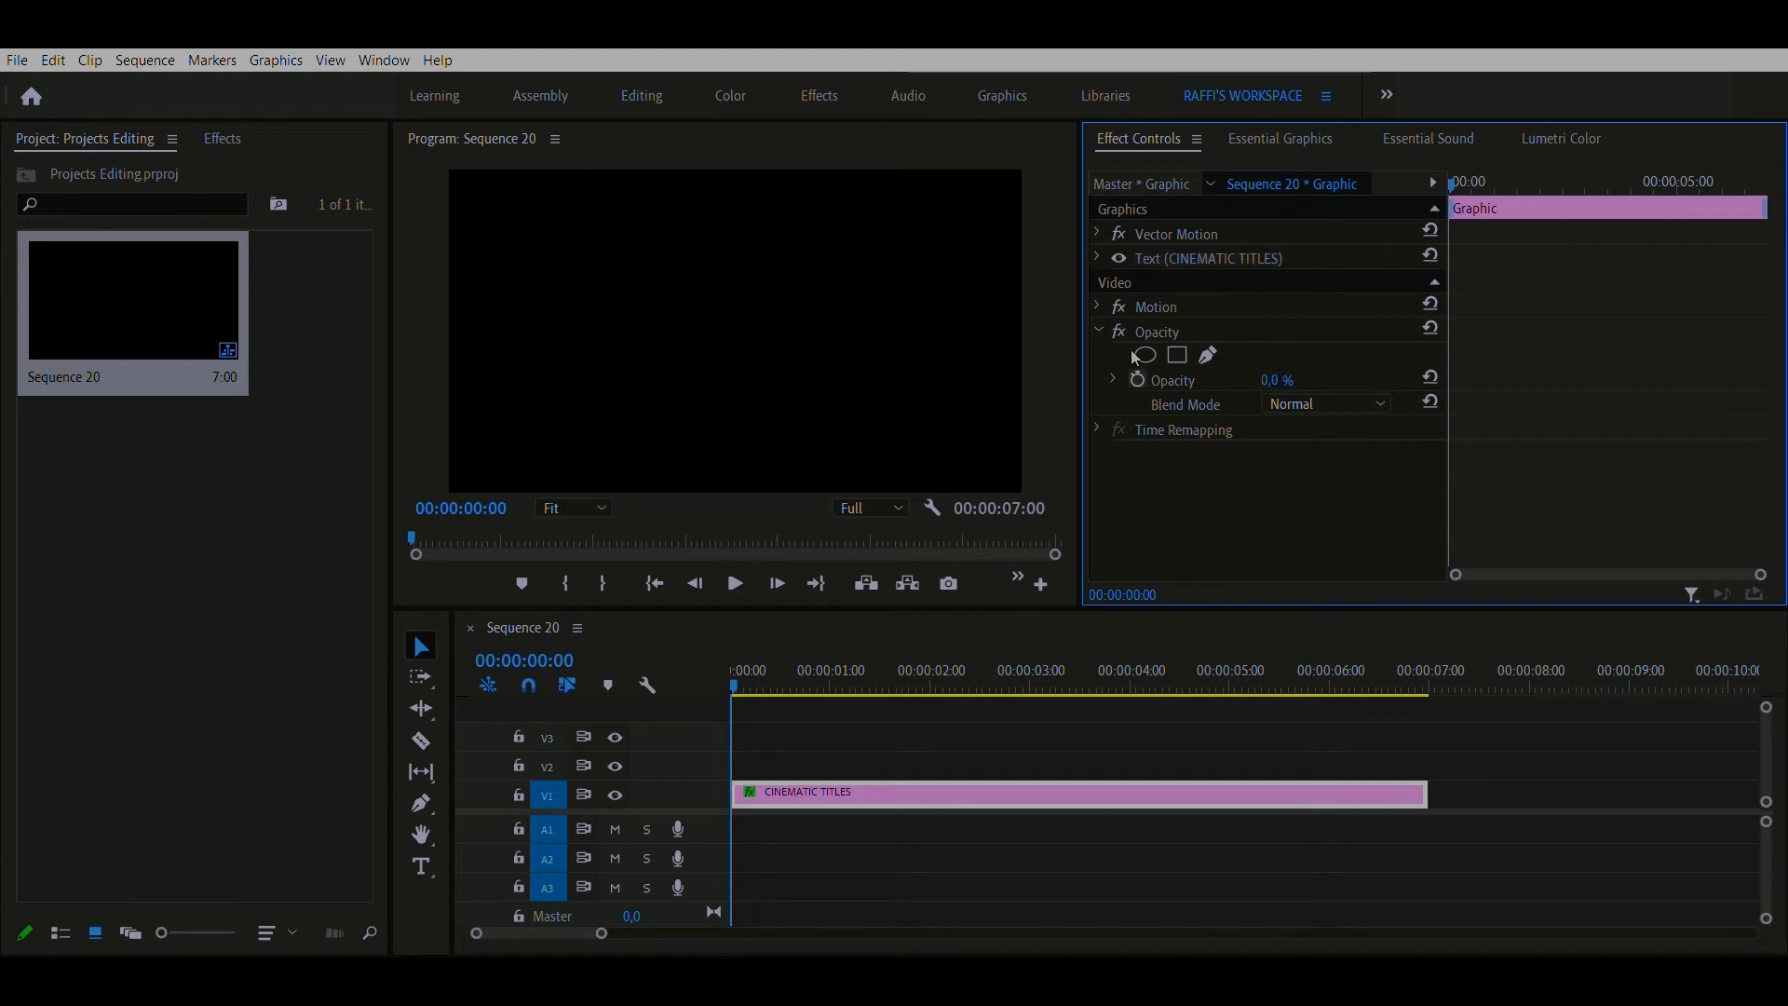
left_click(1137, 379)
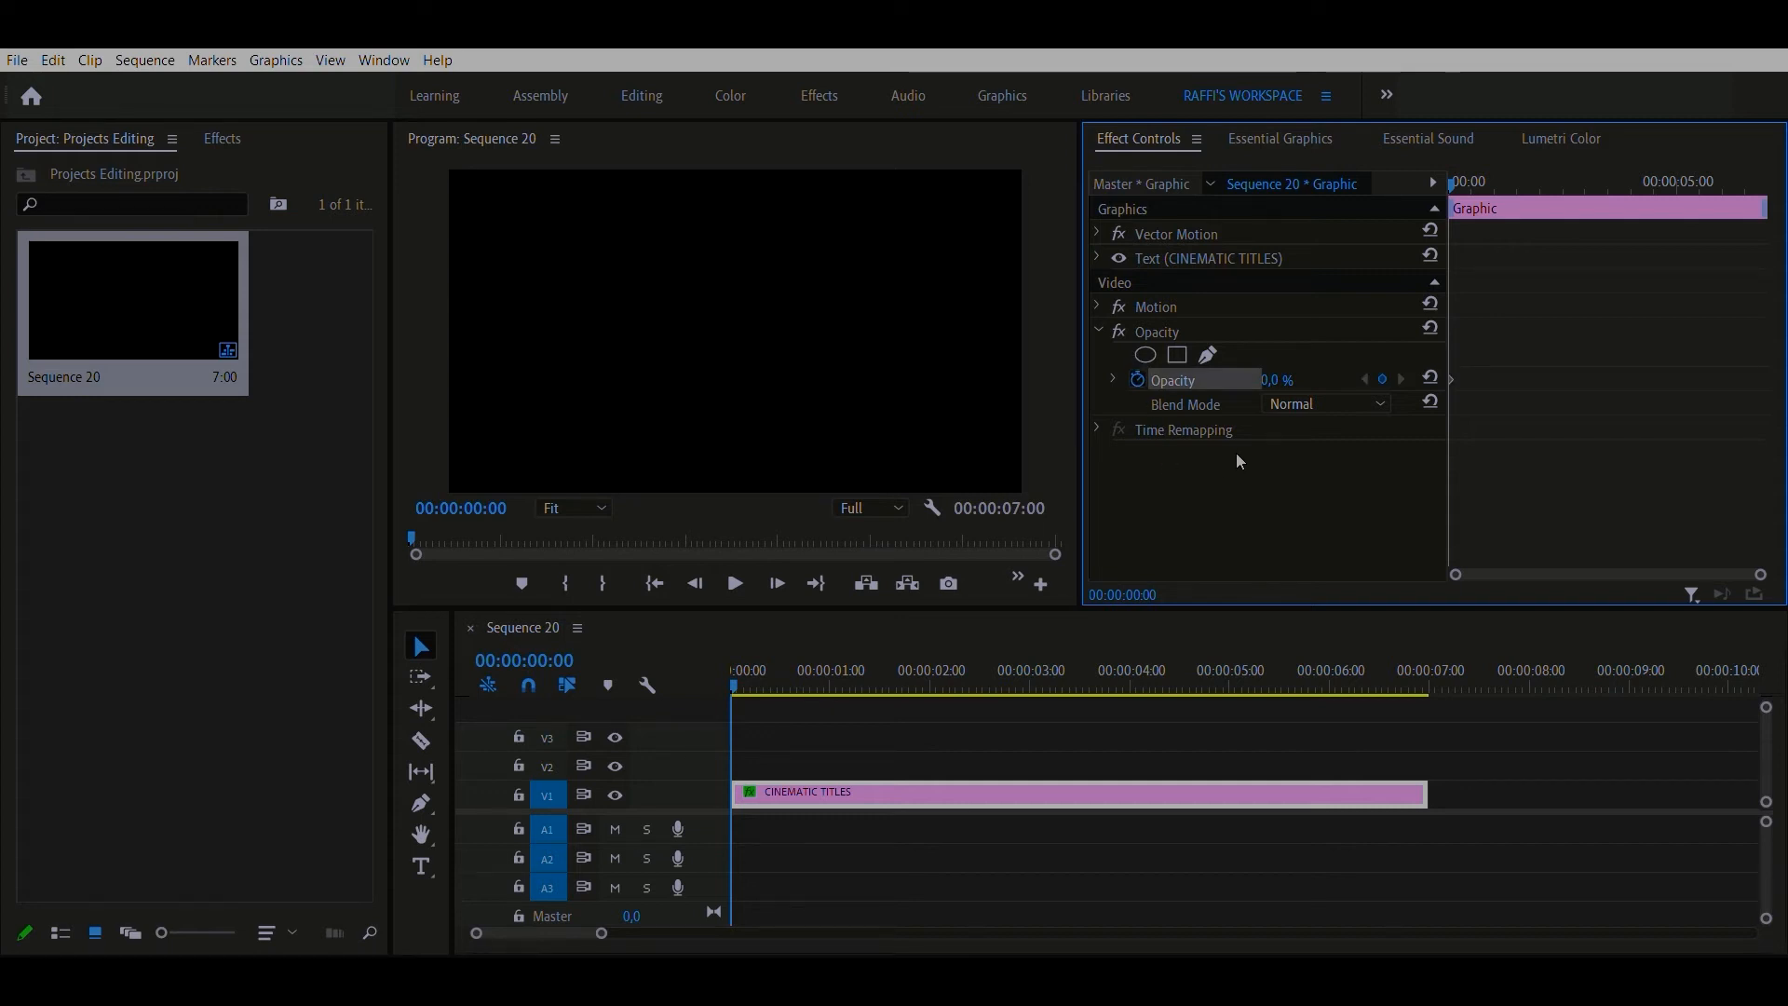
- Add an opacity keyframe of 100% at 00:00:02:00 on the title clip
left_click(500, 506)
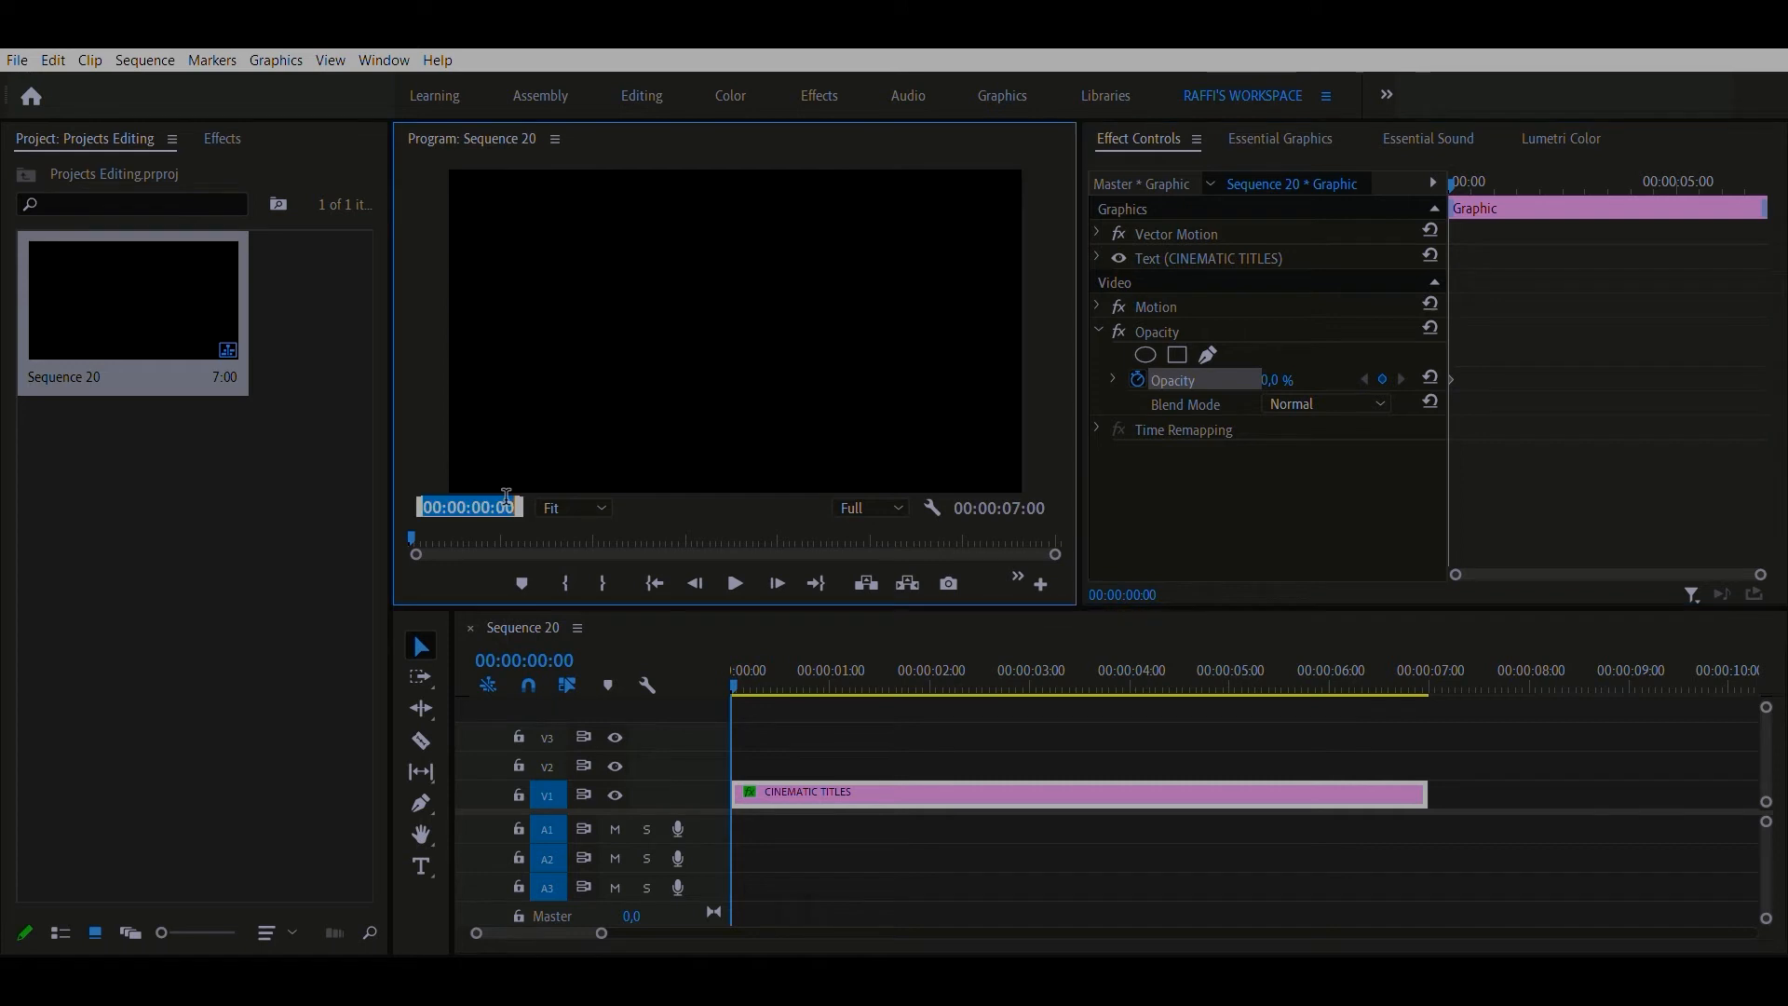
left_click(494, 506)
type("2")
key("BackSpace")
key("BackSpace")
type("2")
key("Return")
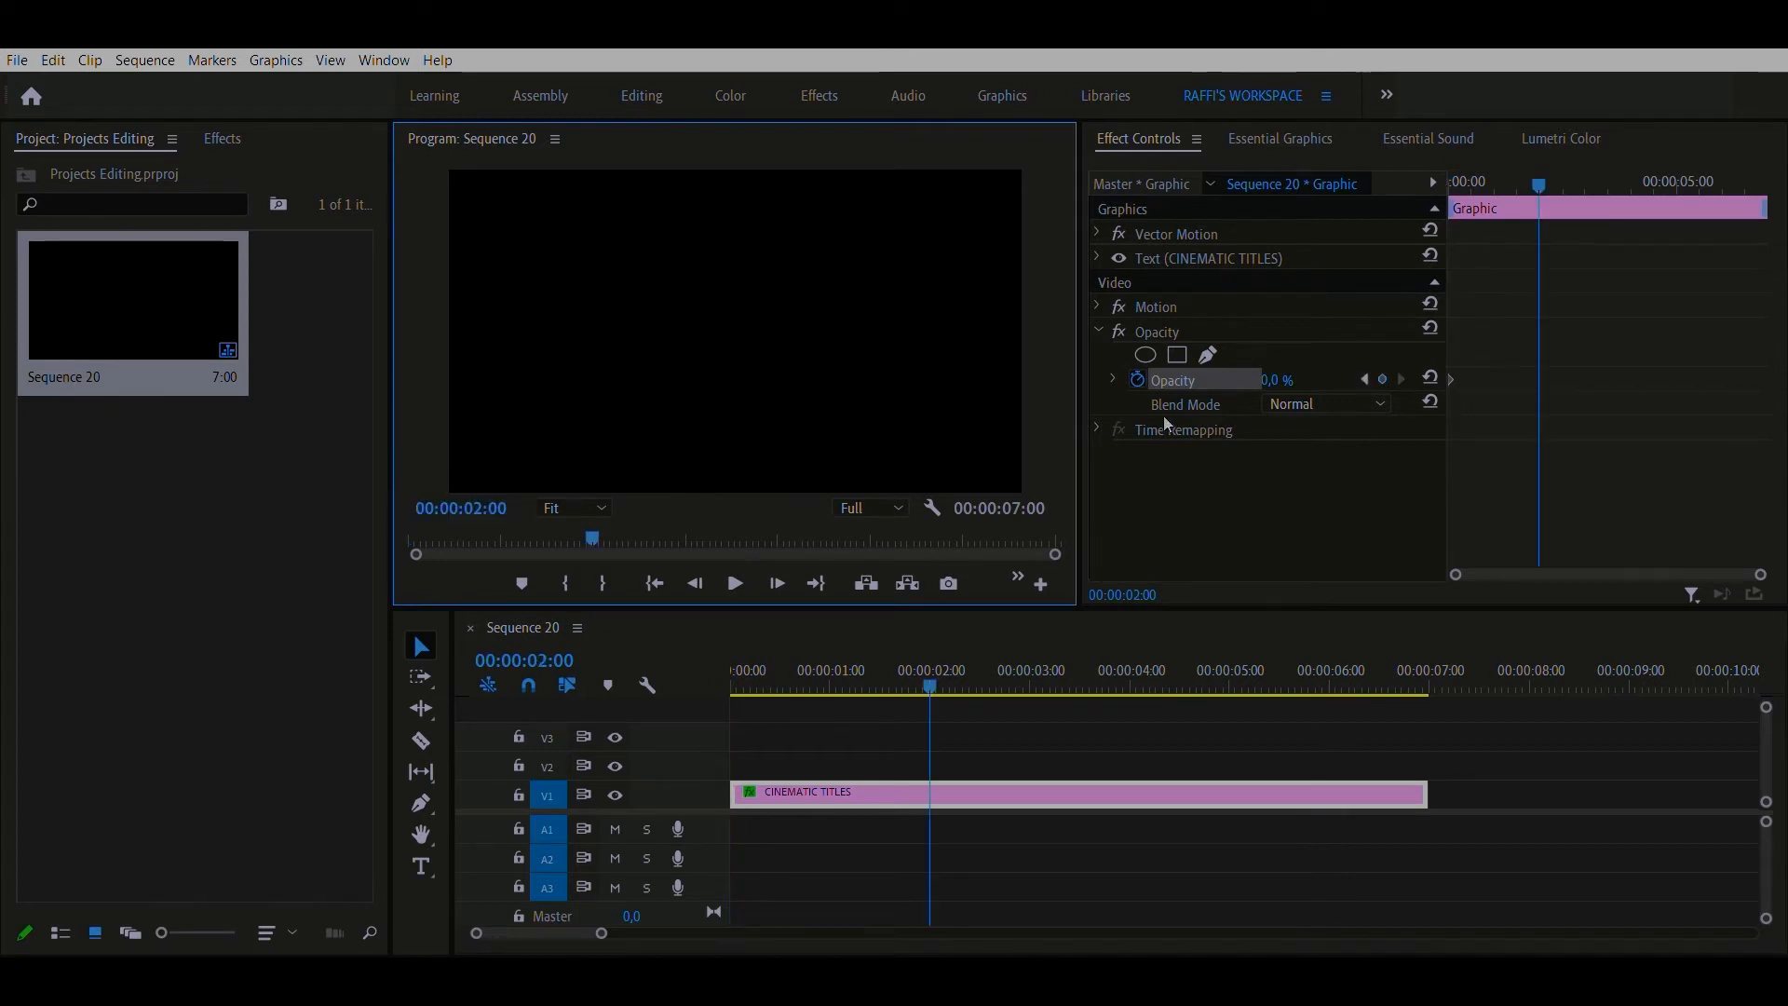
left_click(1295, 372)
type("100")
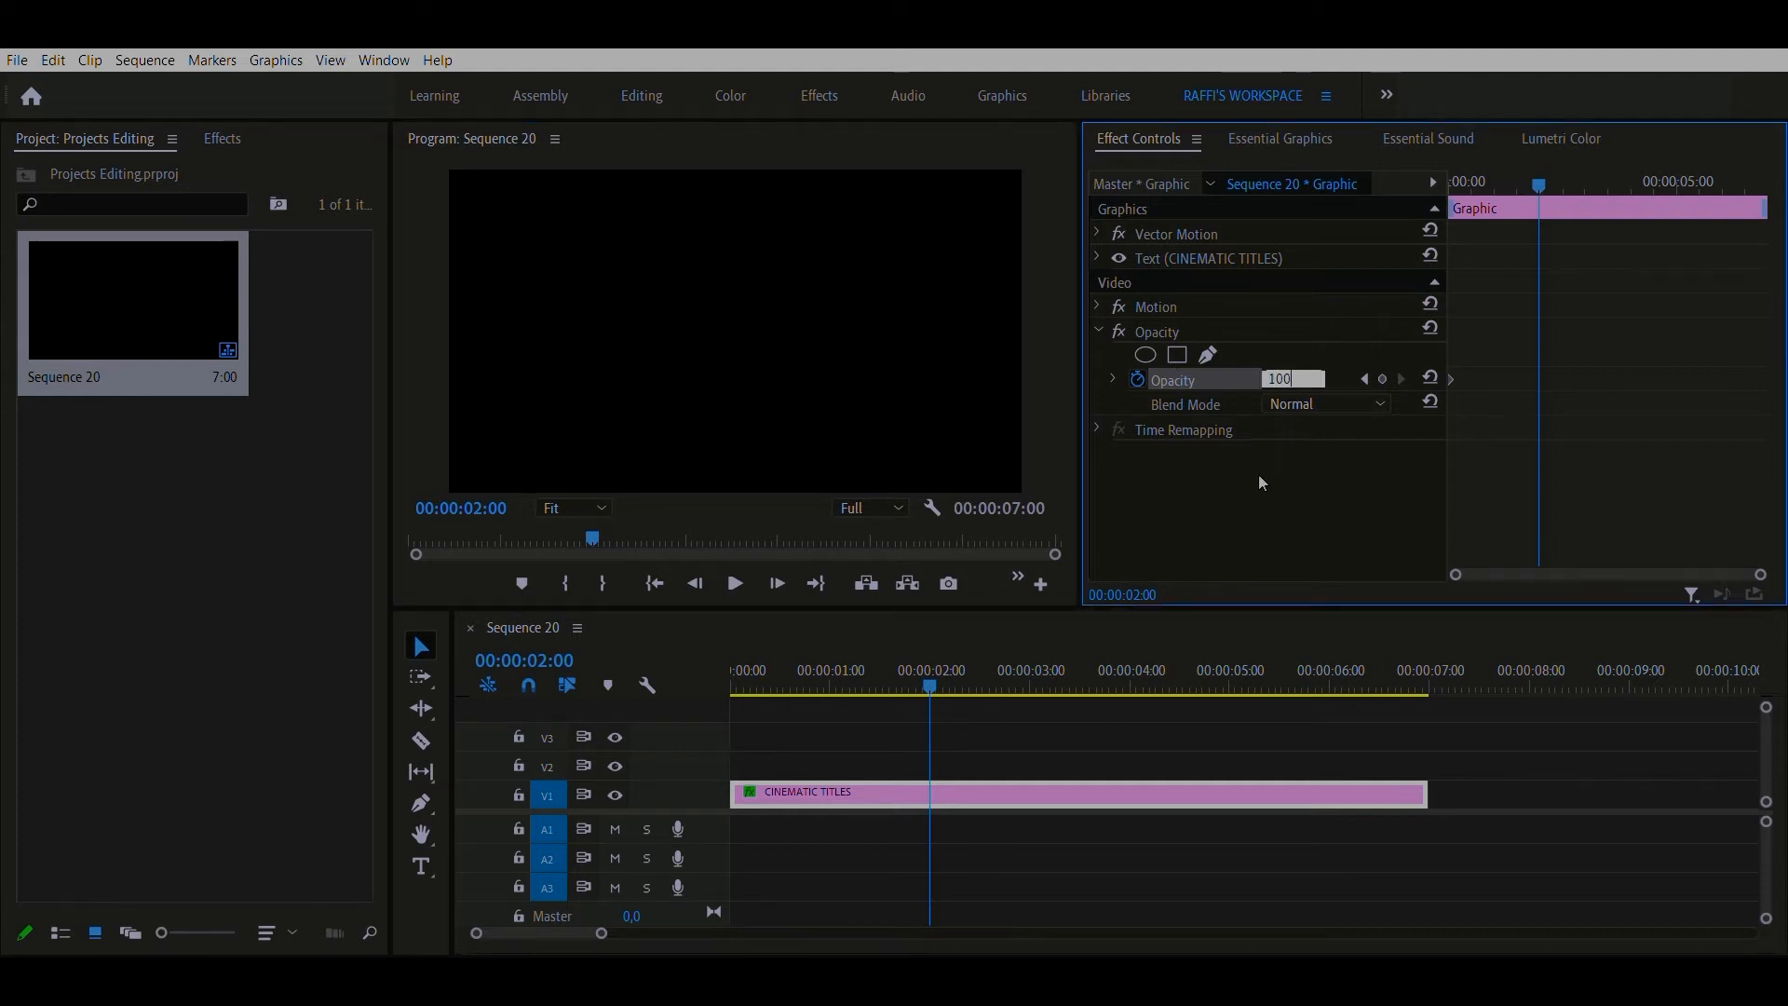
key("Return")
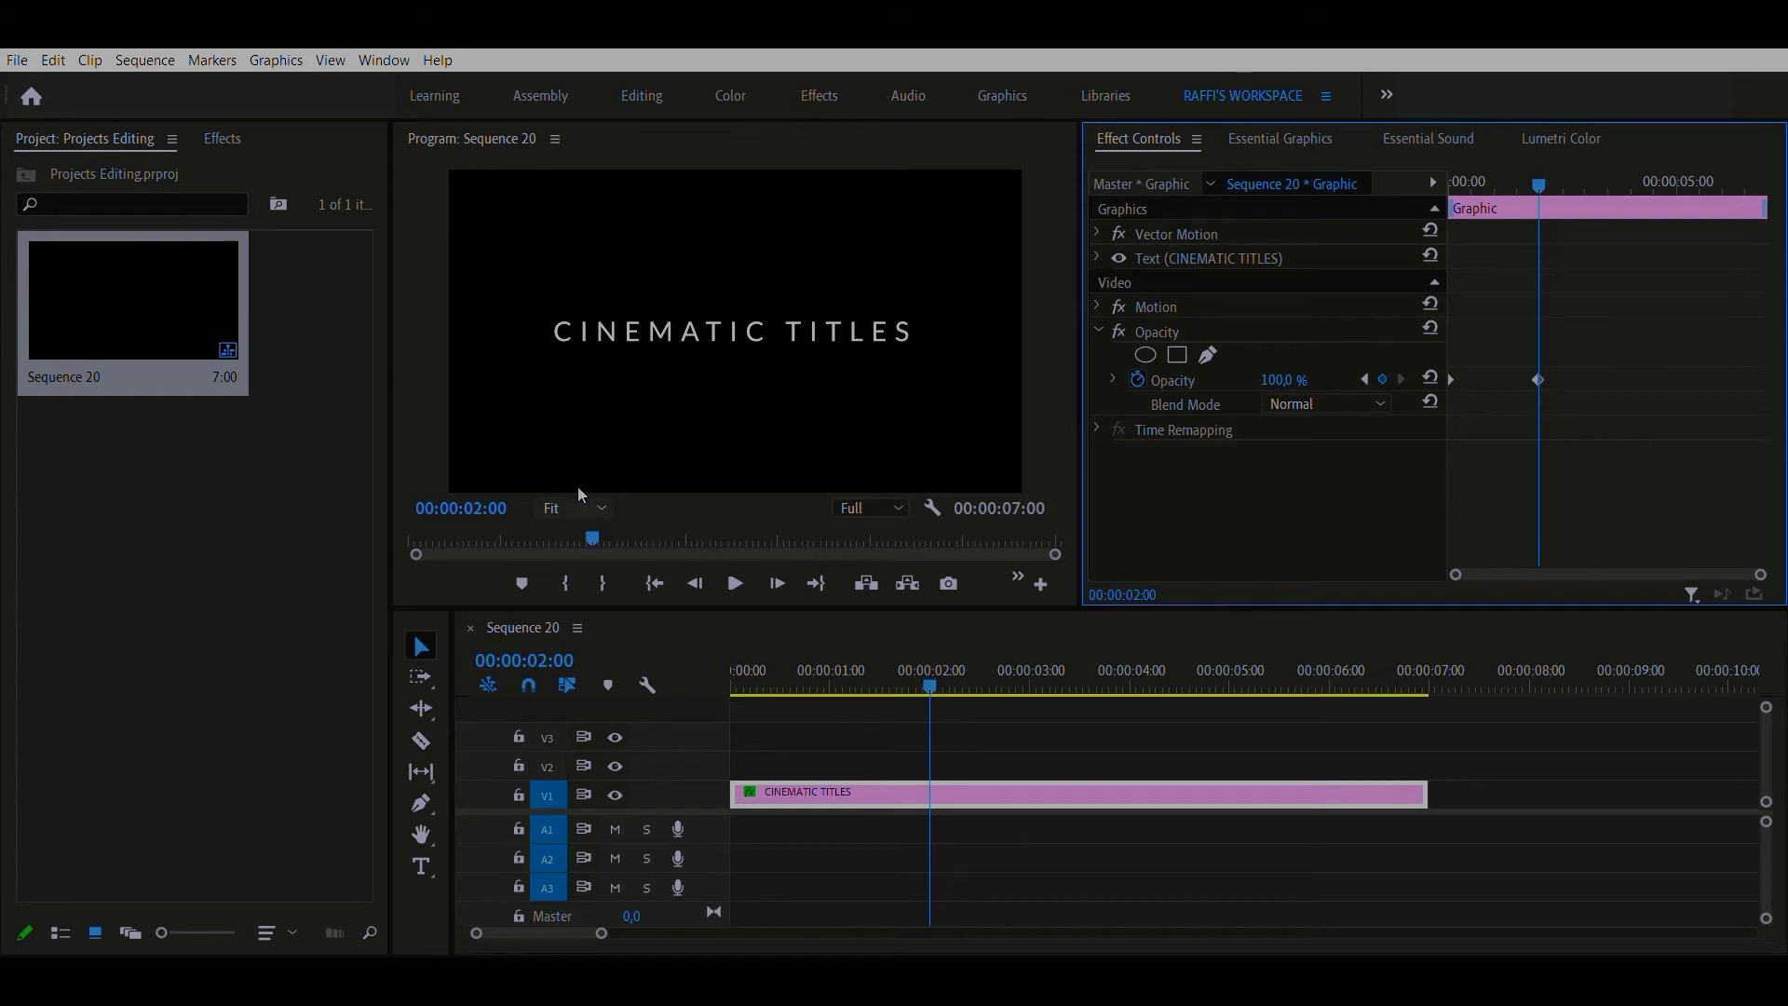
- Add another 100% opacity keyframe at 00:00:04:00 to hold the title fully visible
left_click(491, 506)
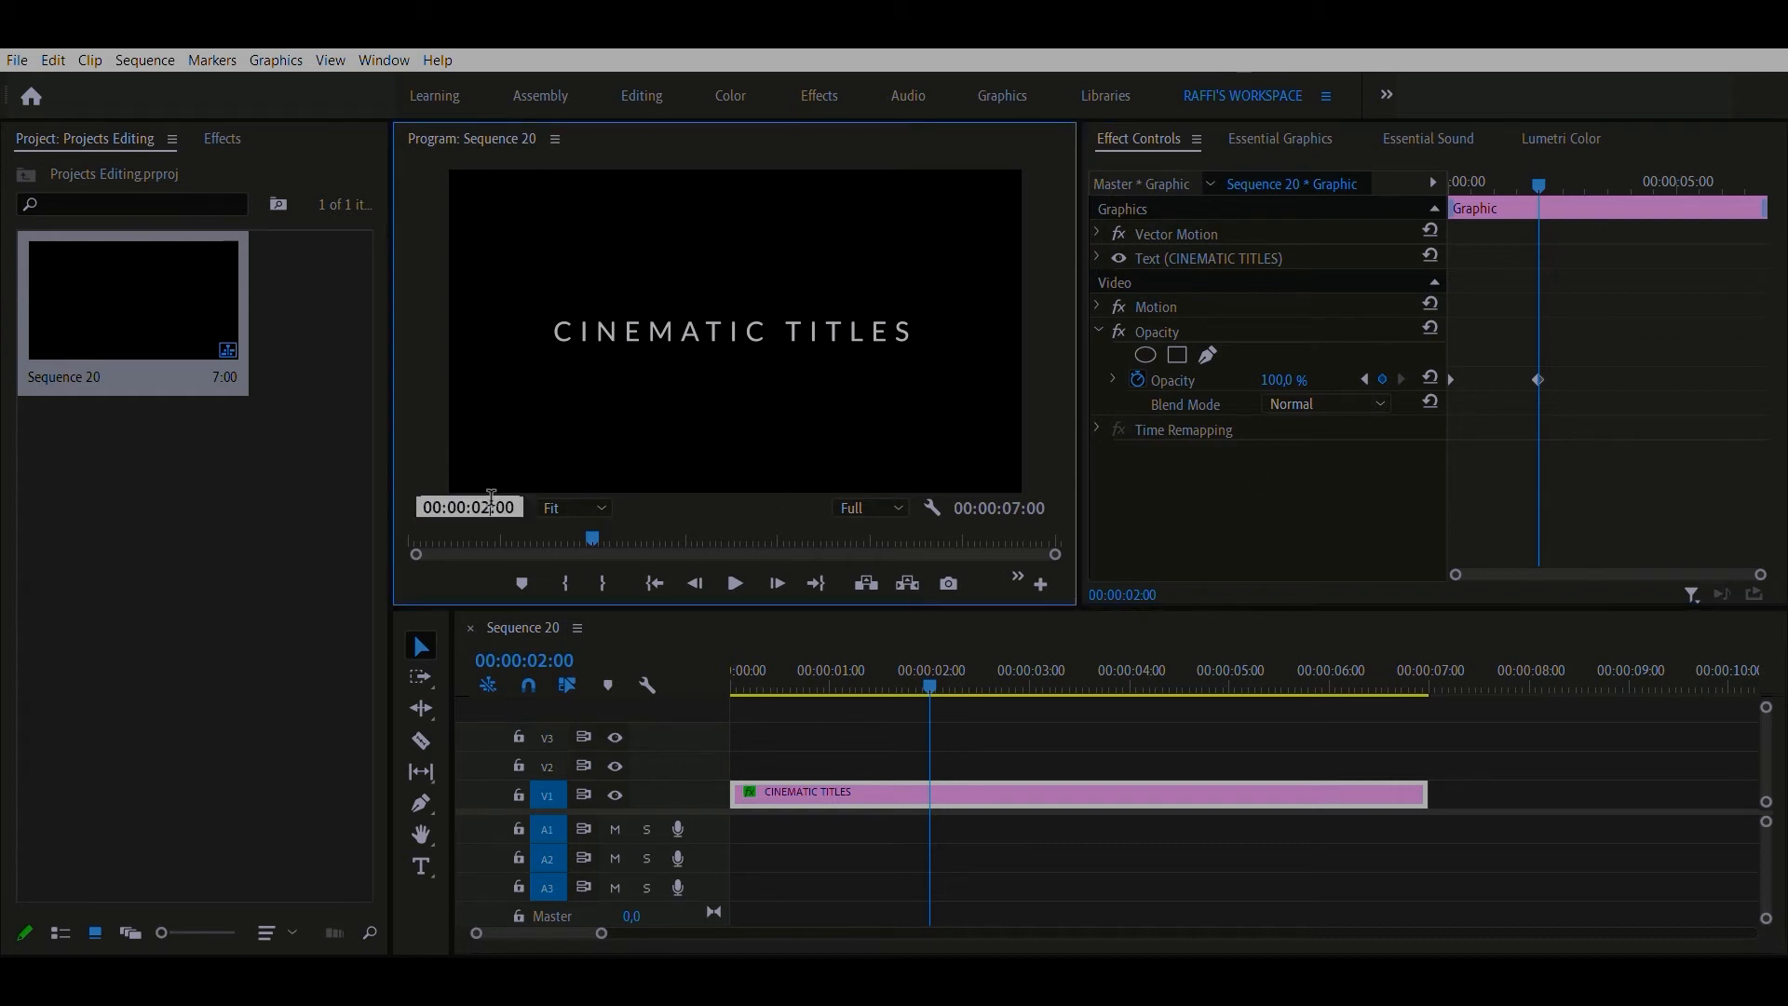
type("4")
key("Return")
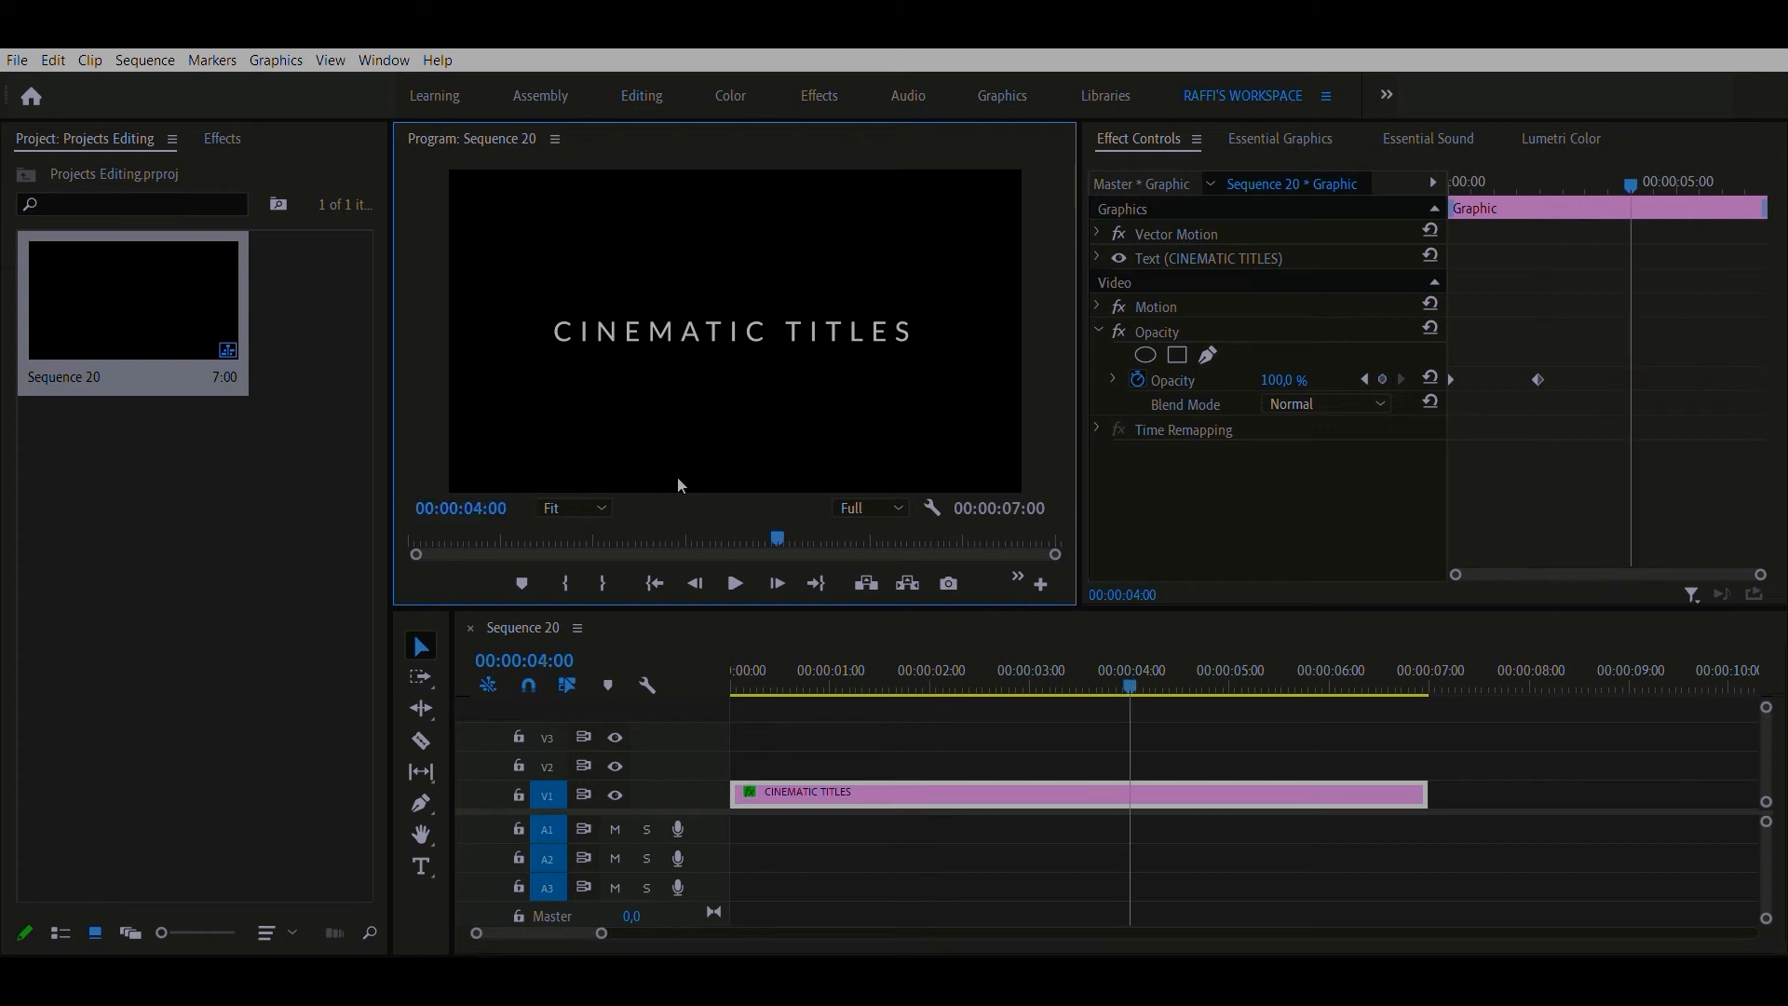
left_click(1292, 375)
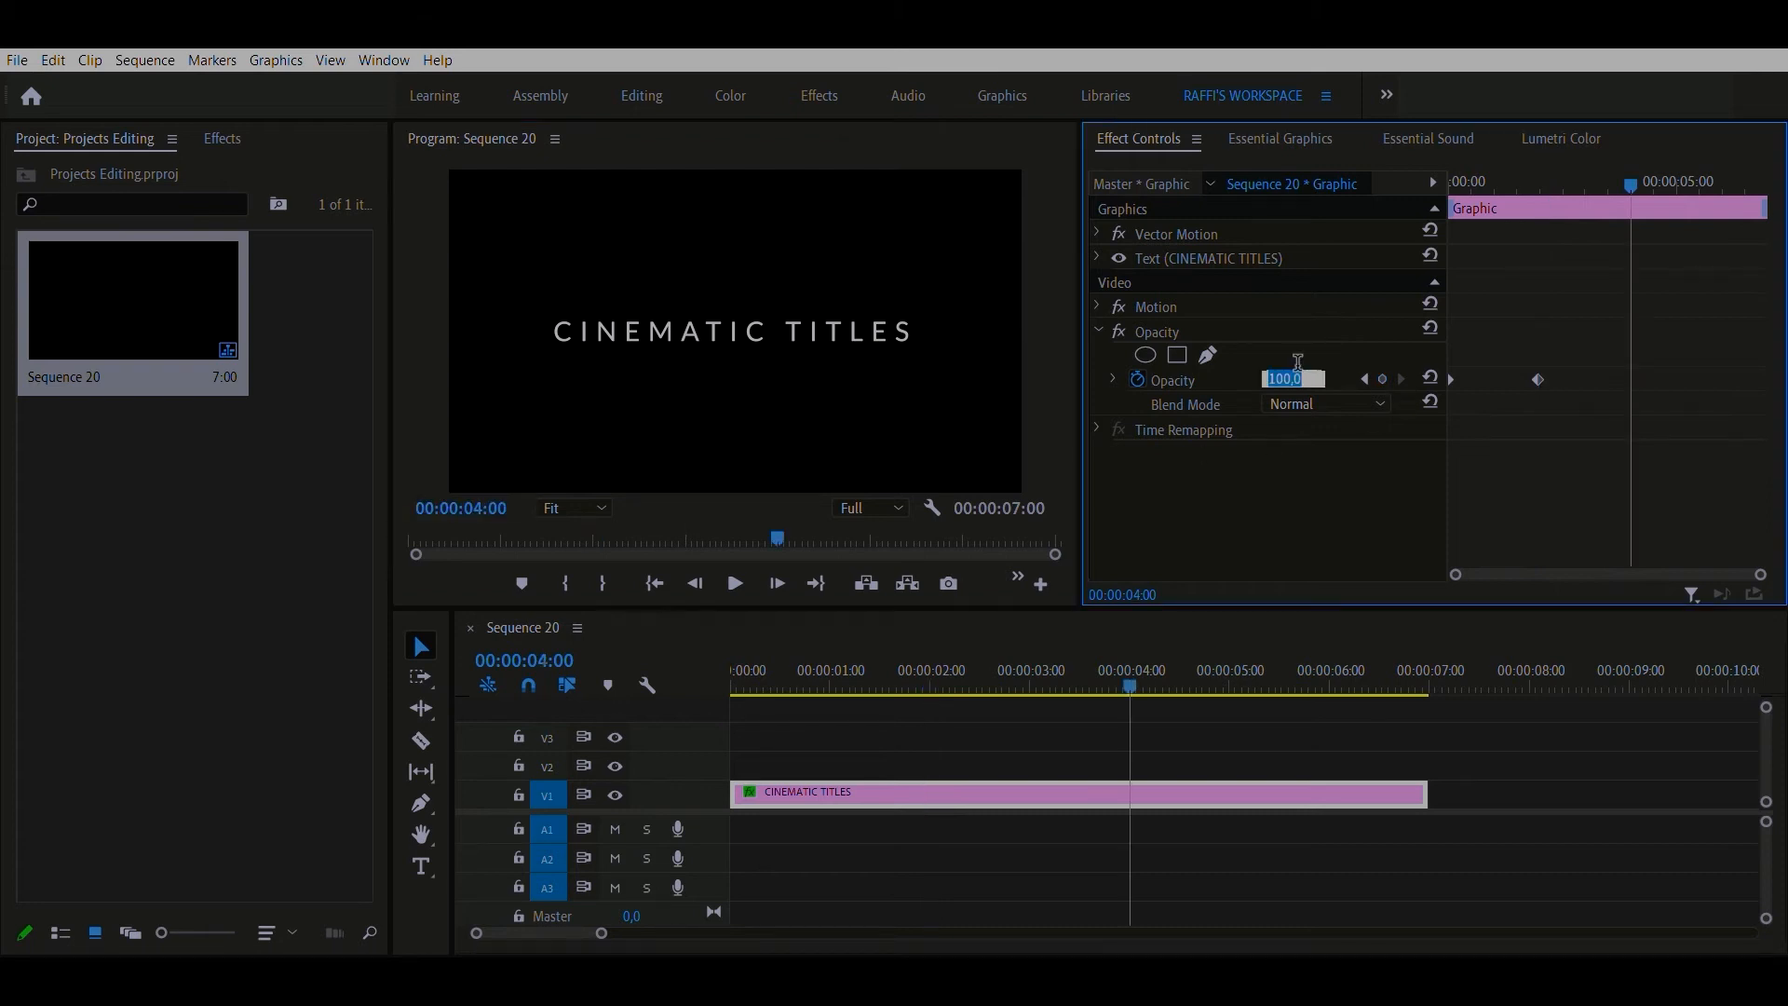
type("100")
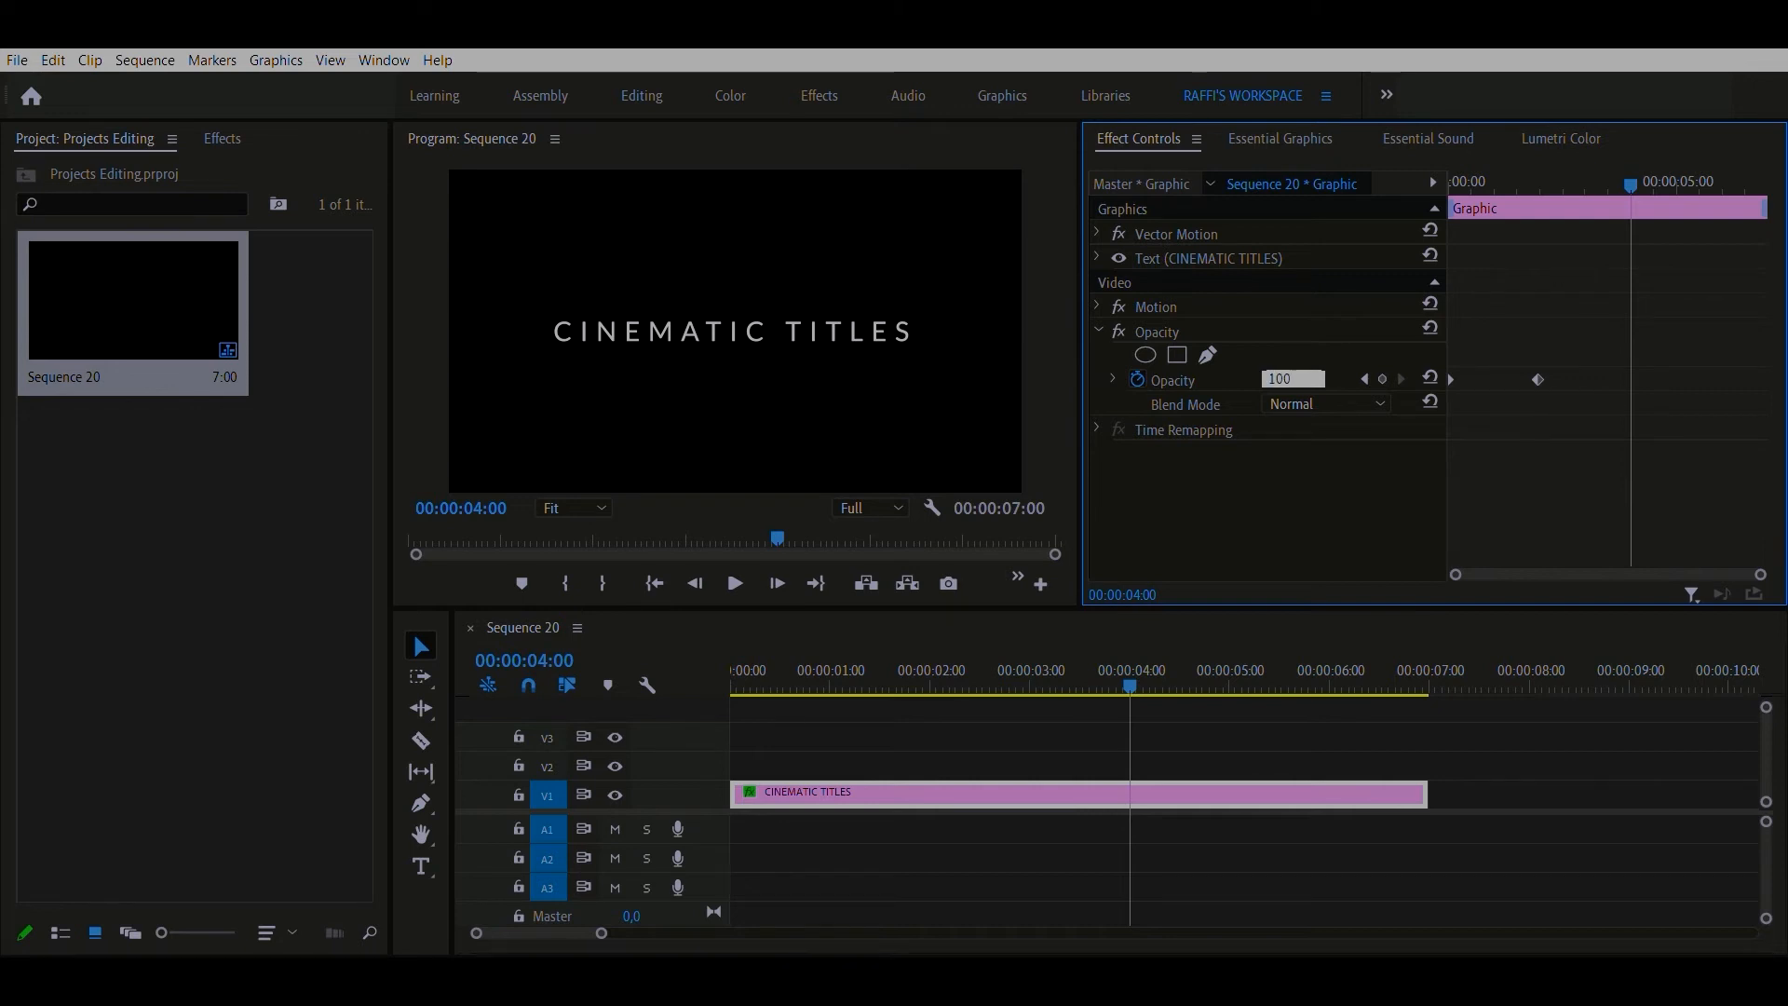
key("Return")
- Add a 0% opacity keyframe at 00:00:06:00 and play back the title's fade in and out
left_click(499, 499)
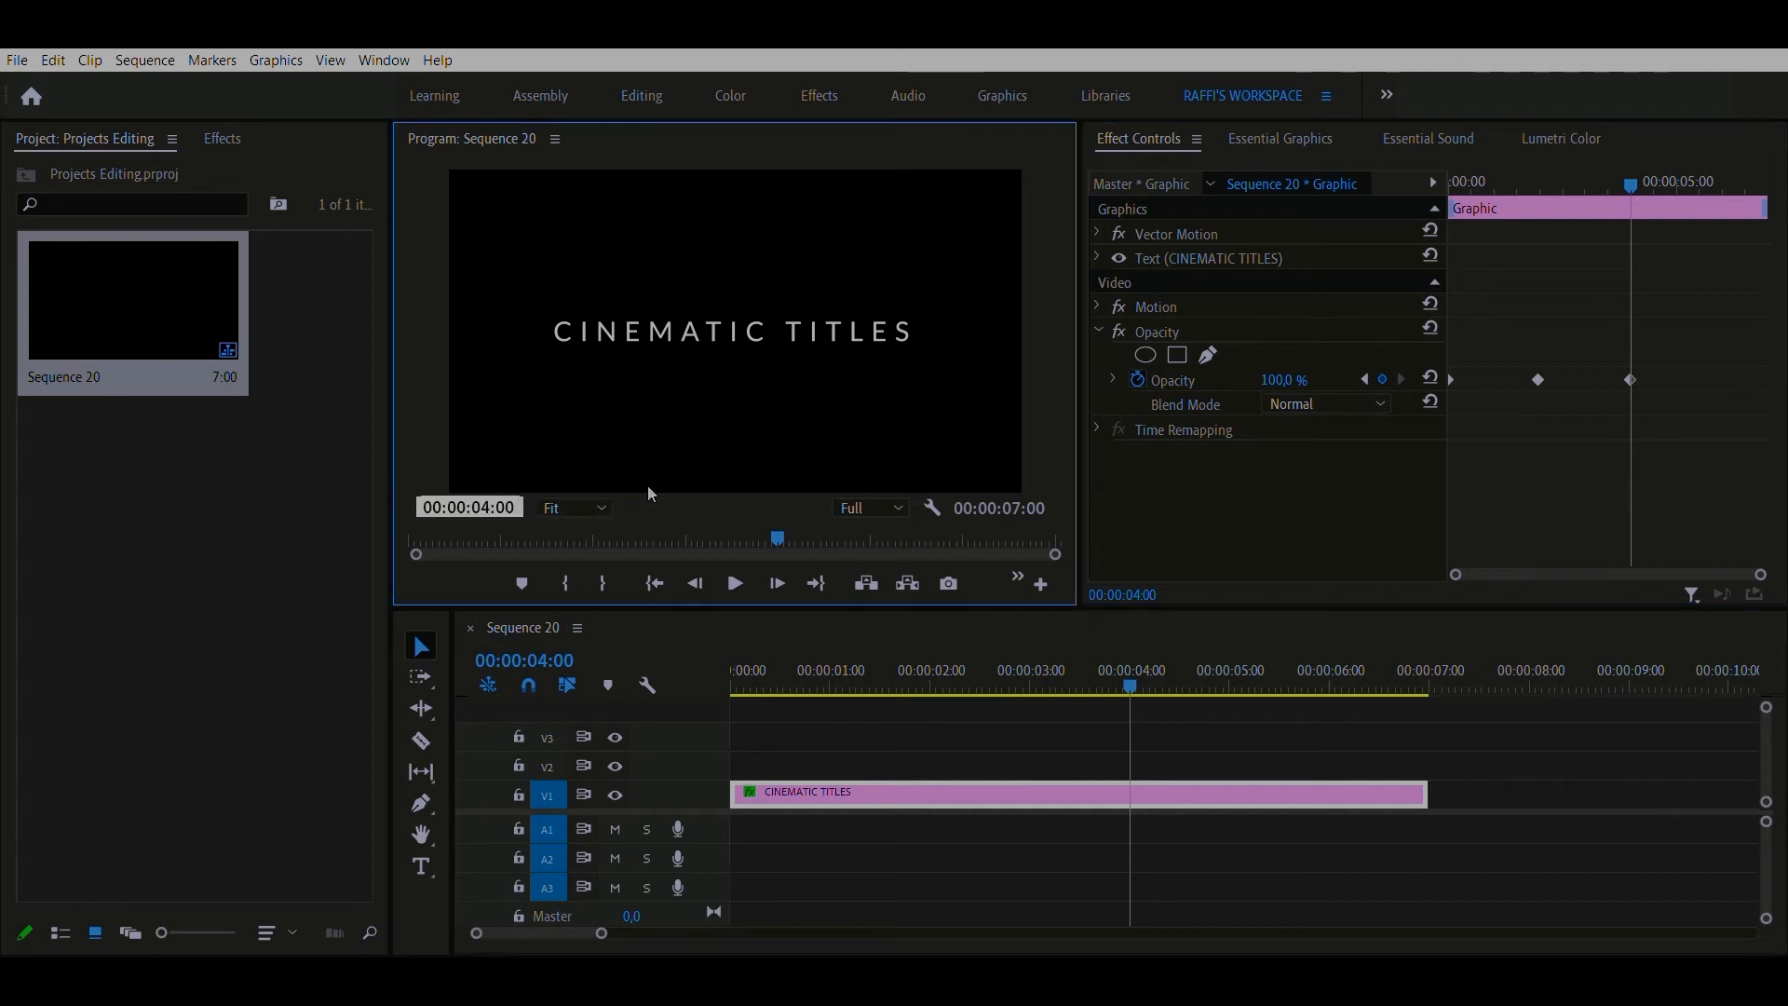
key("BackSpace")
type("6")
key("Return")
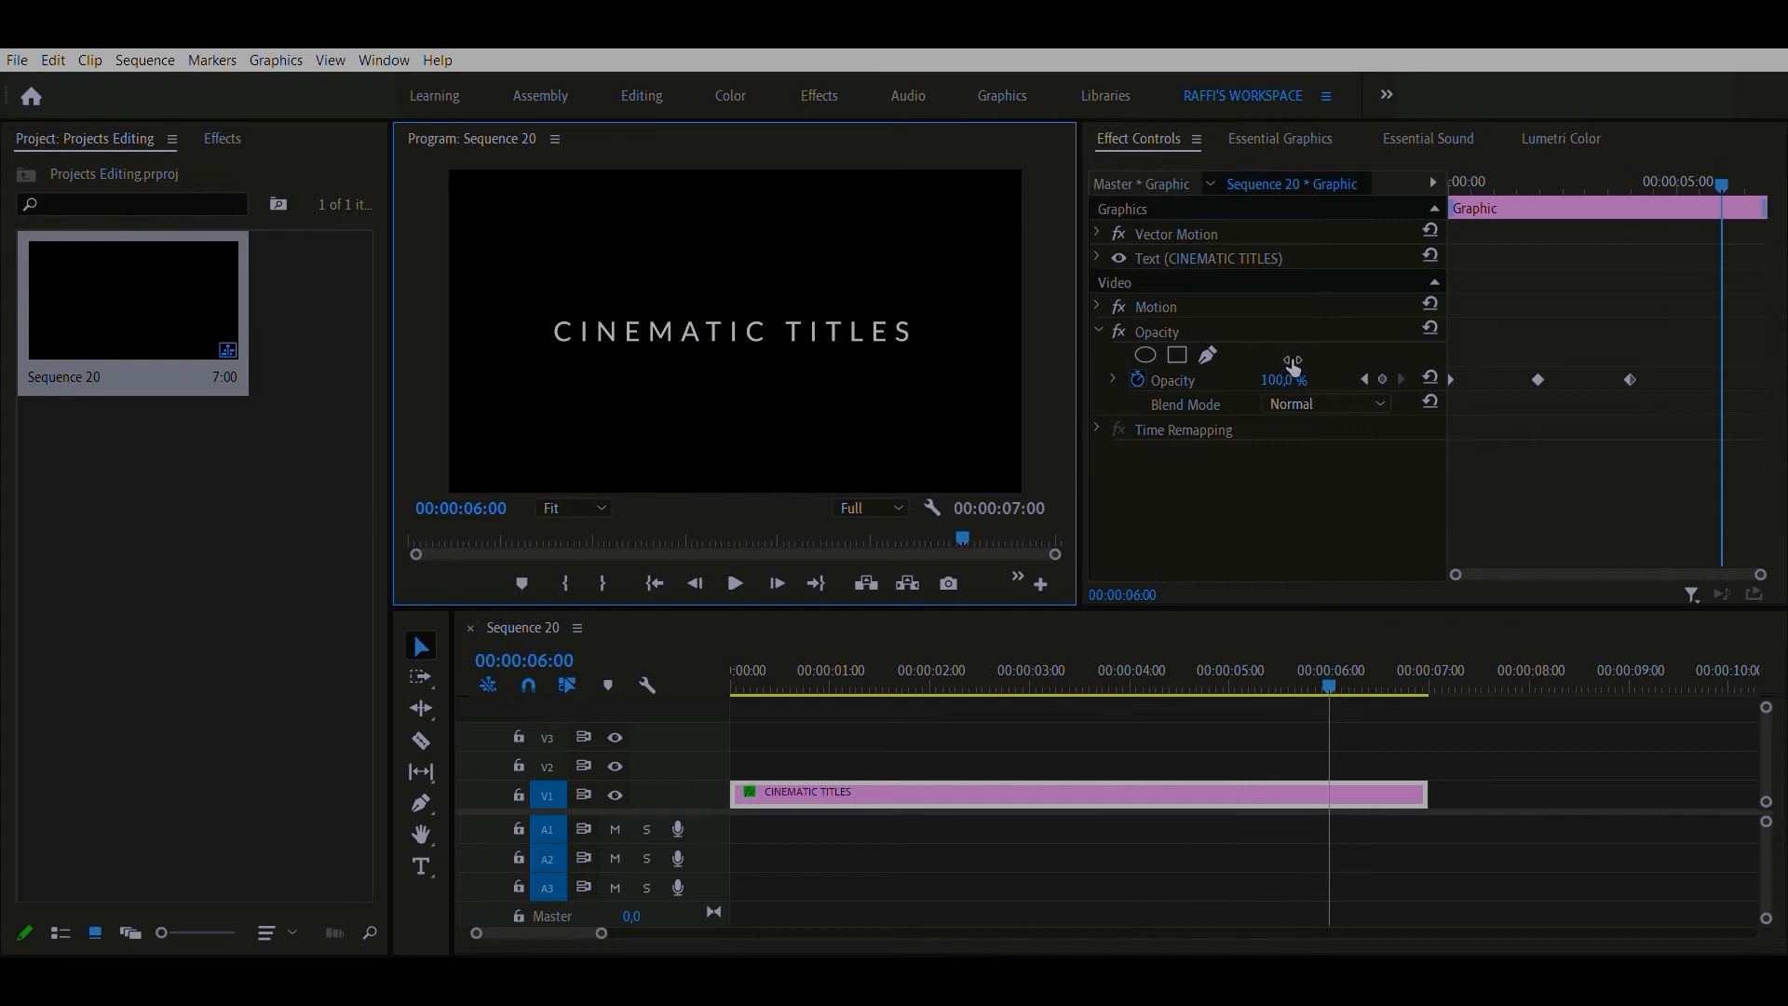
left_click(1293, 378)
type("0")
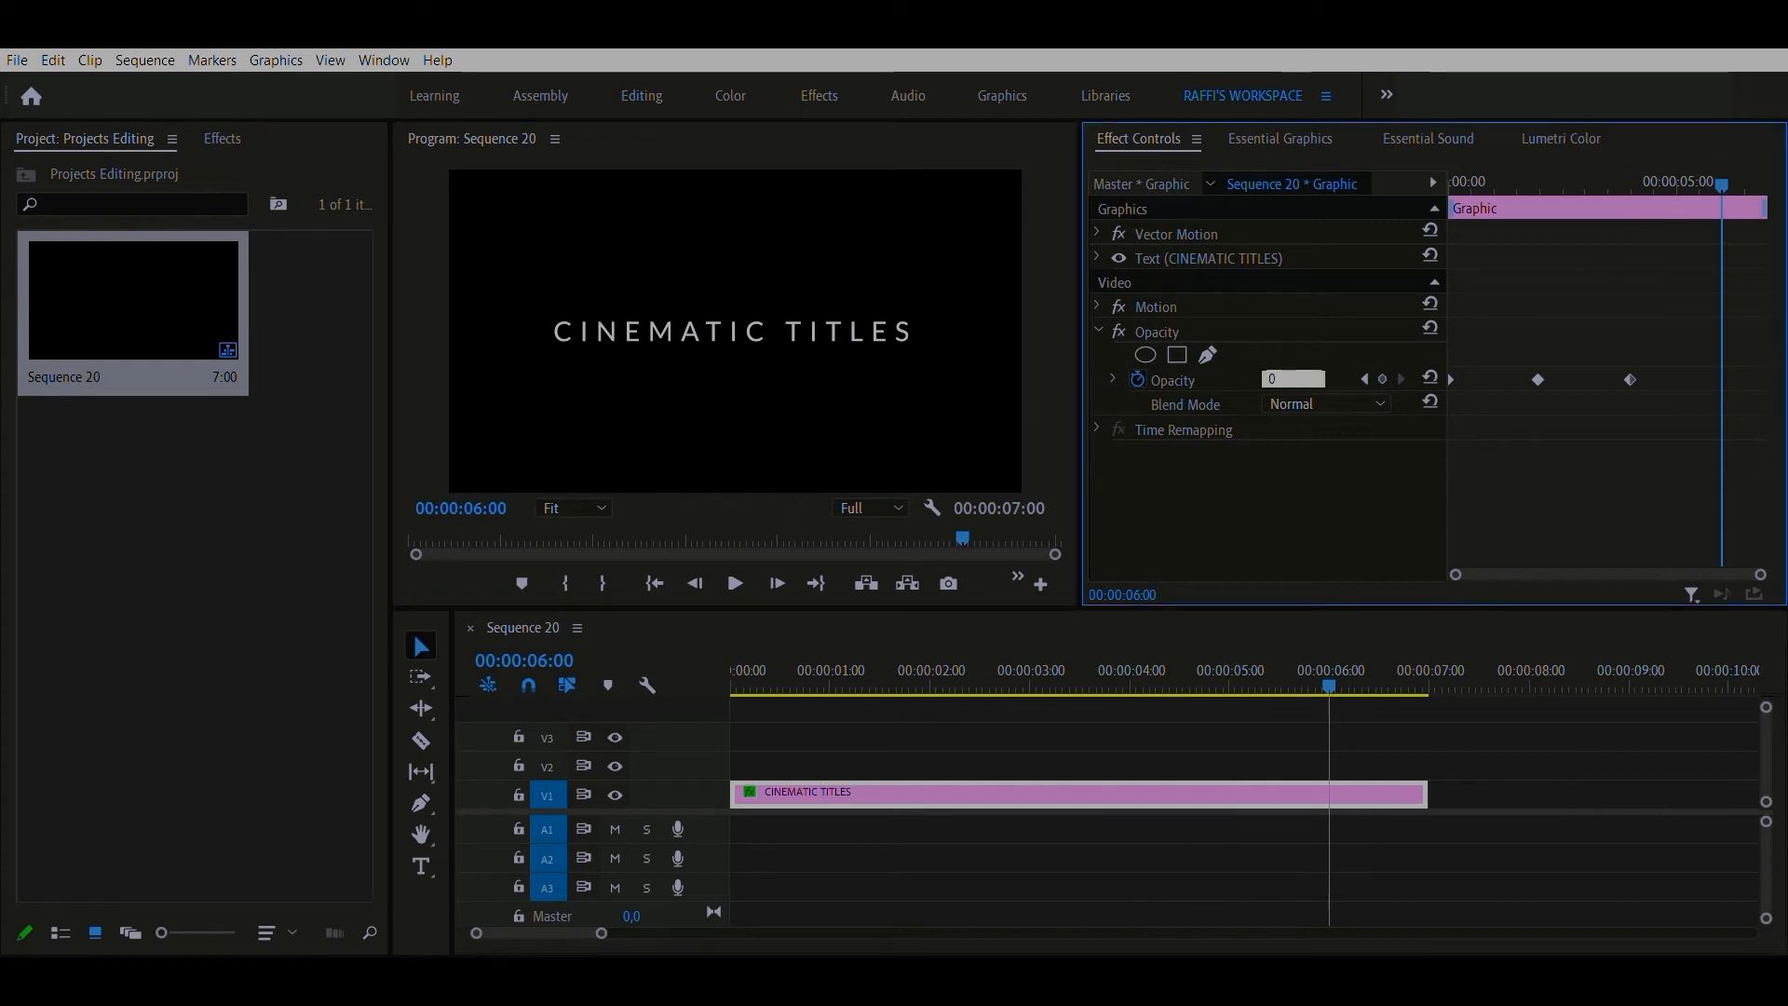
key("Return")
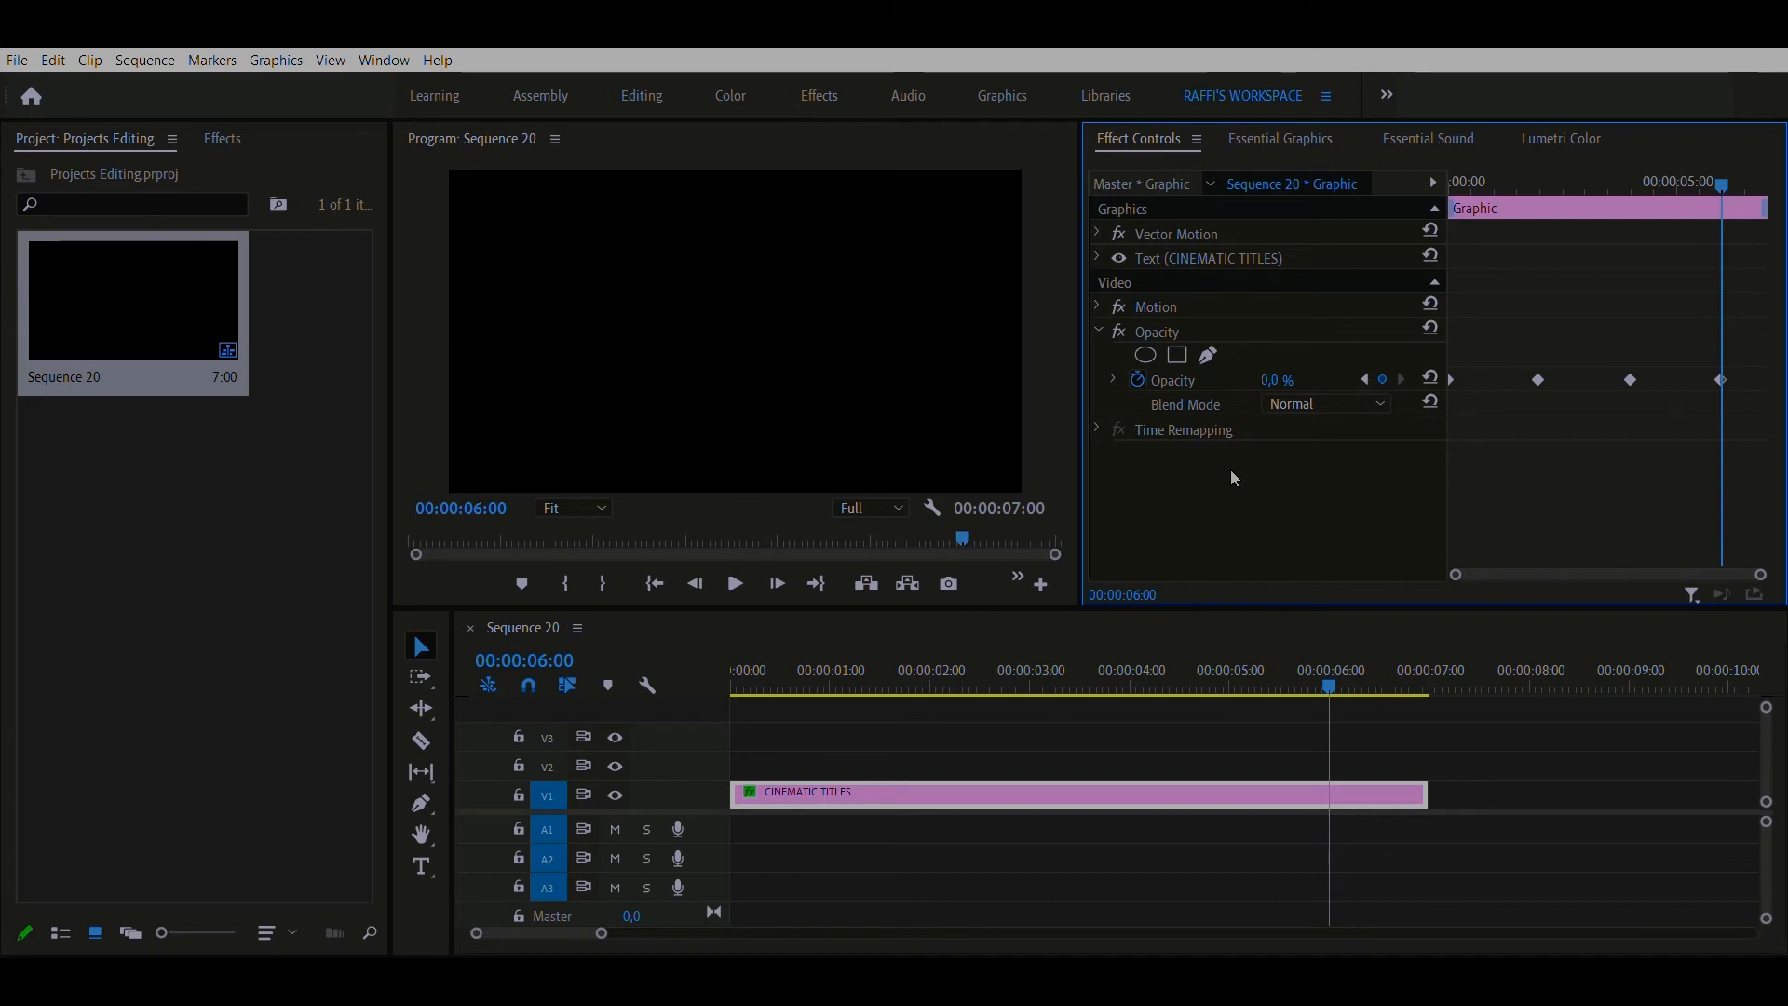
key("space")
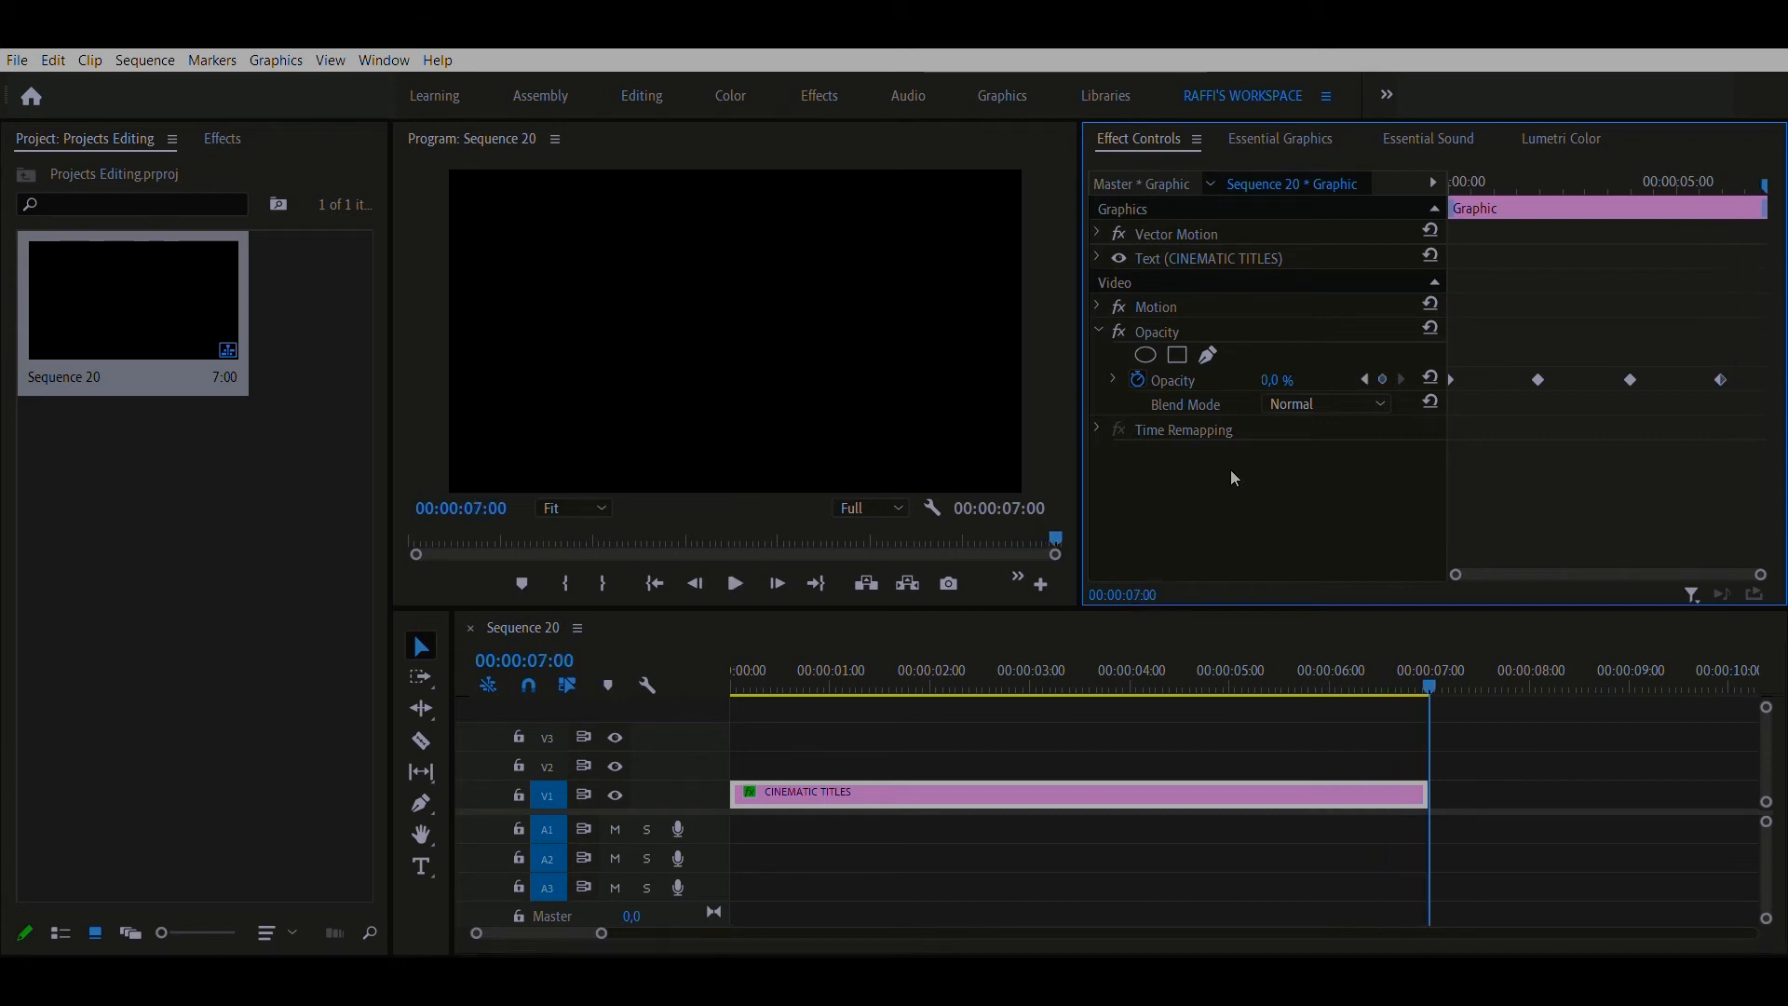
key("space")
key("space")
key("space")
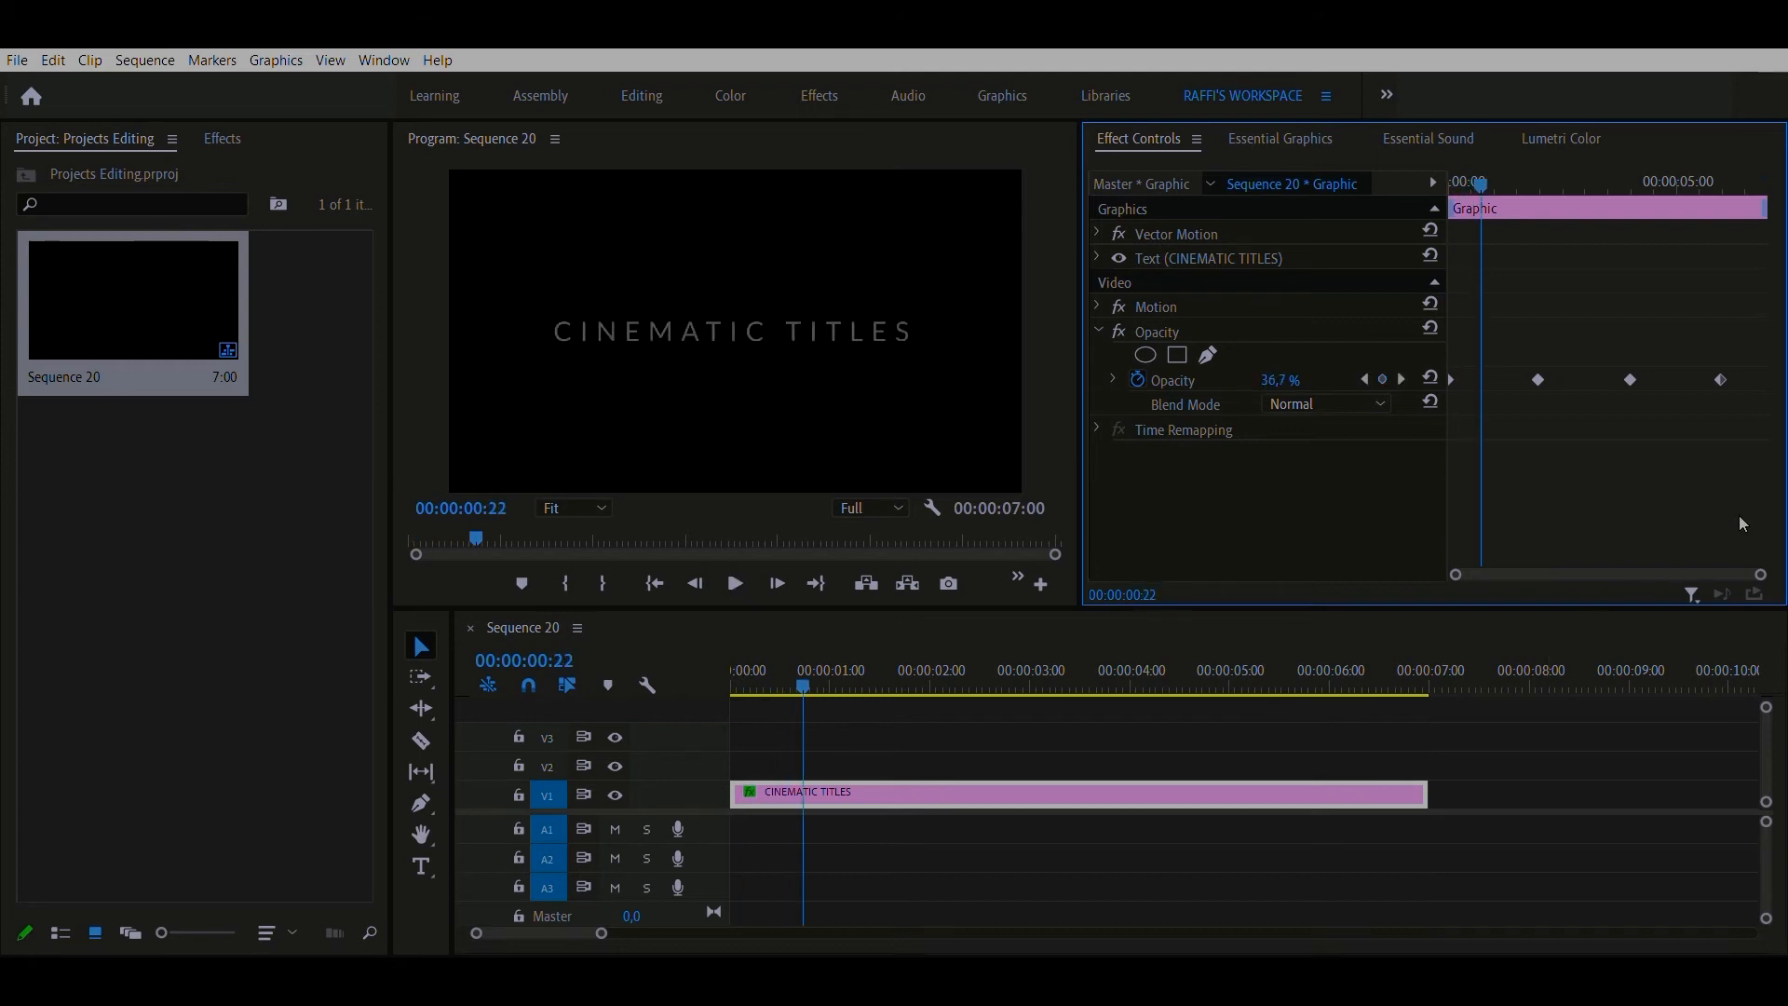
- Change all four opacity keyframes to Auto Bezier interpolation, preview the fade, and return the playhead to 00:00:00:00
left_click_drag(1751, 397, 1438, 352)
key("ctrl+z")
key("space")
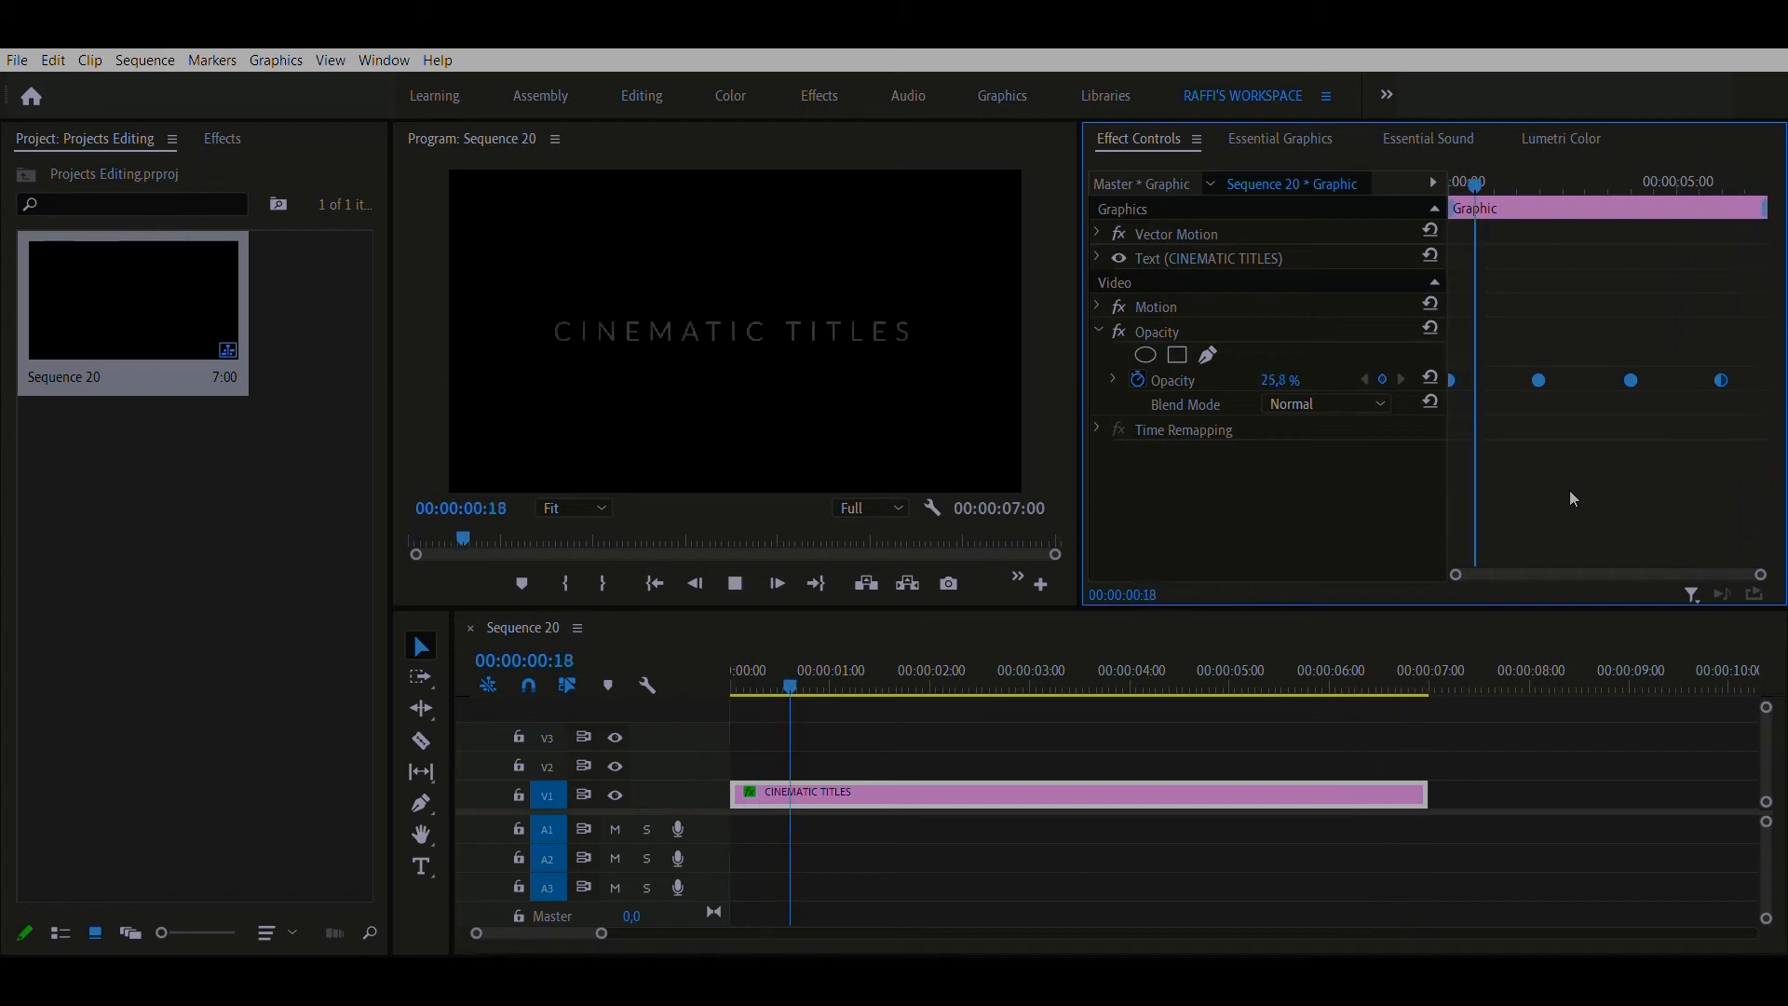
key("space")
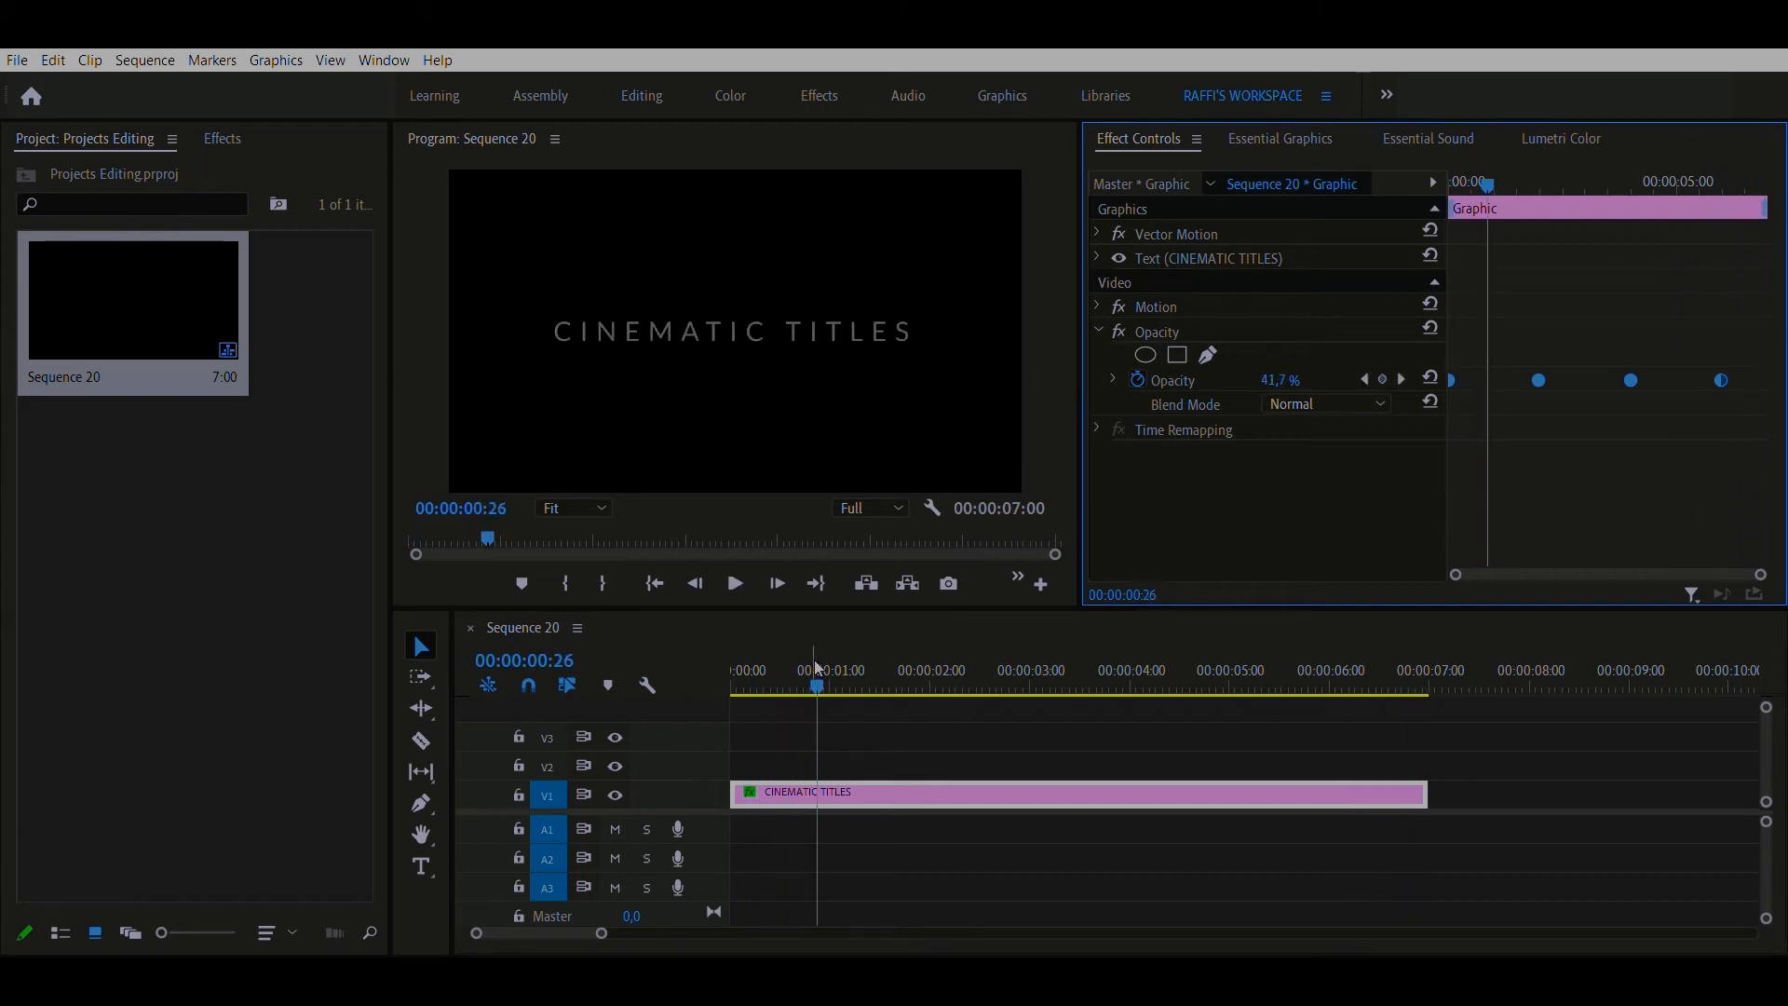
left_click_drag(817, 666, 726, 663)
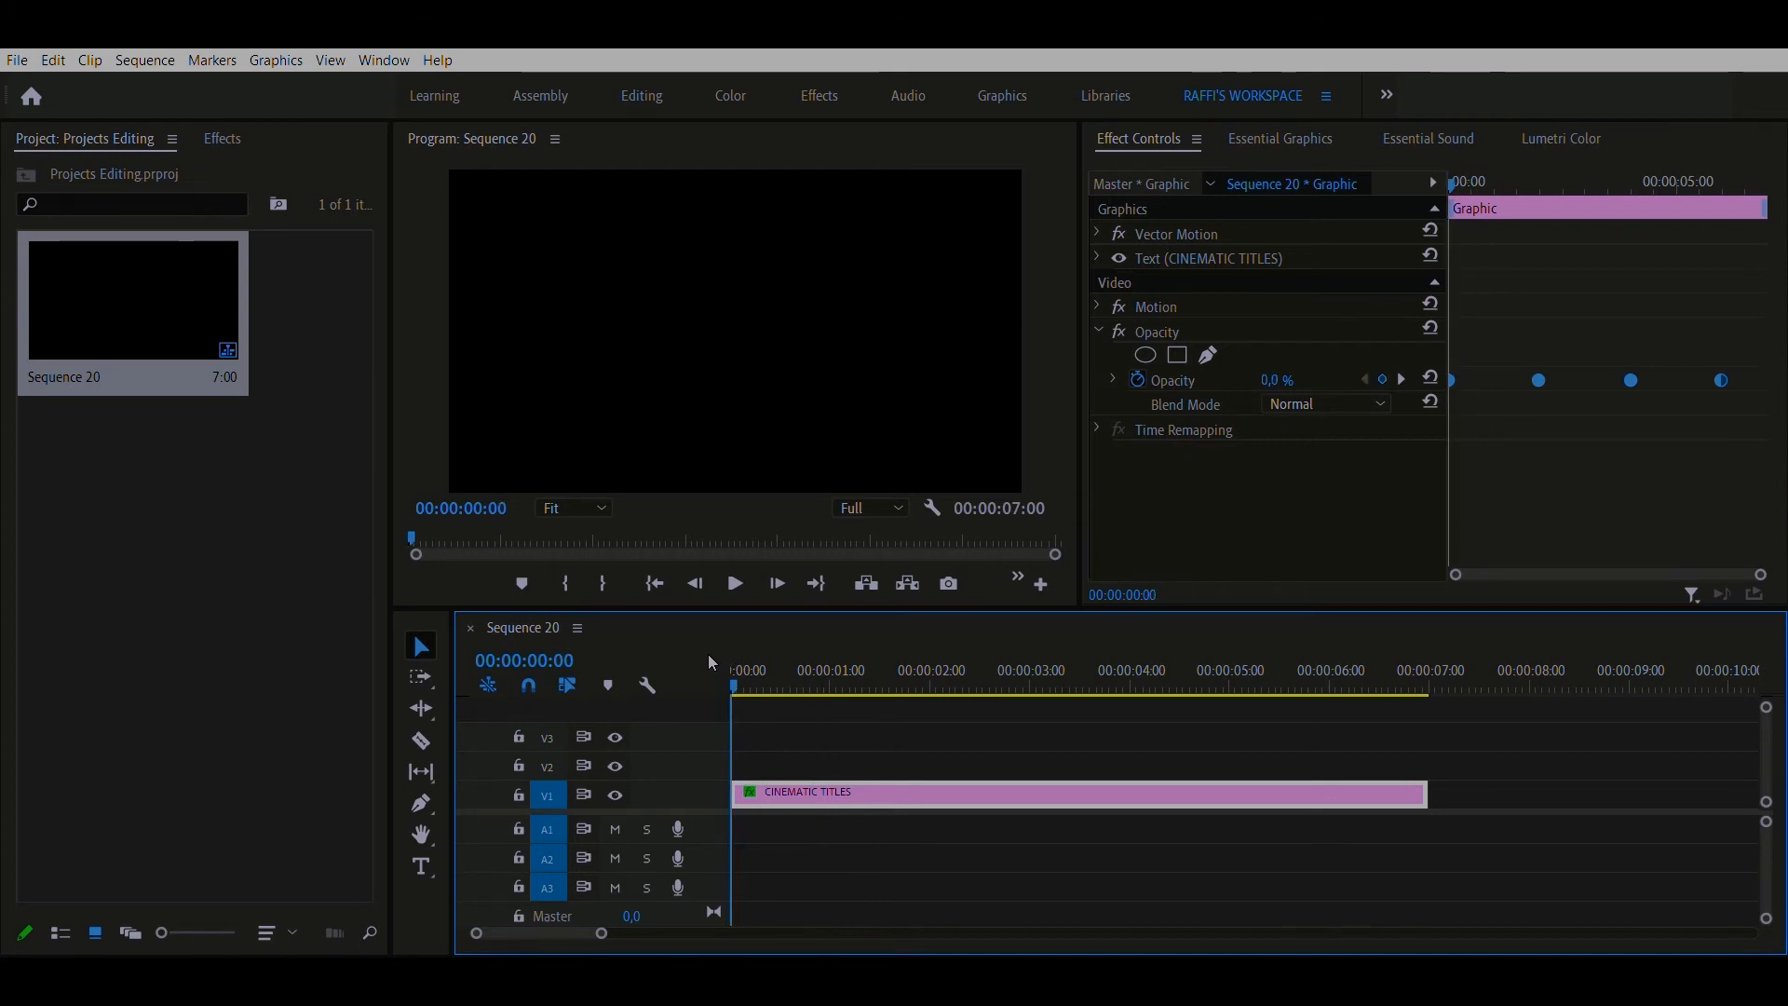
left_click(1097, 329)
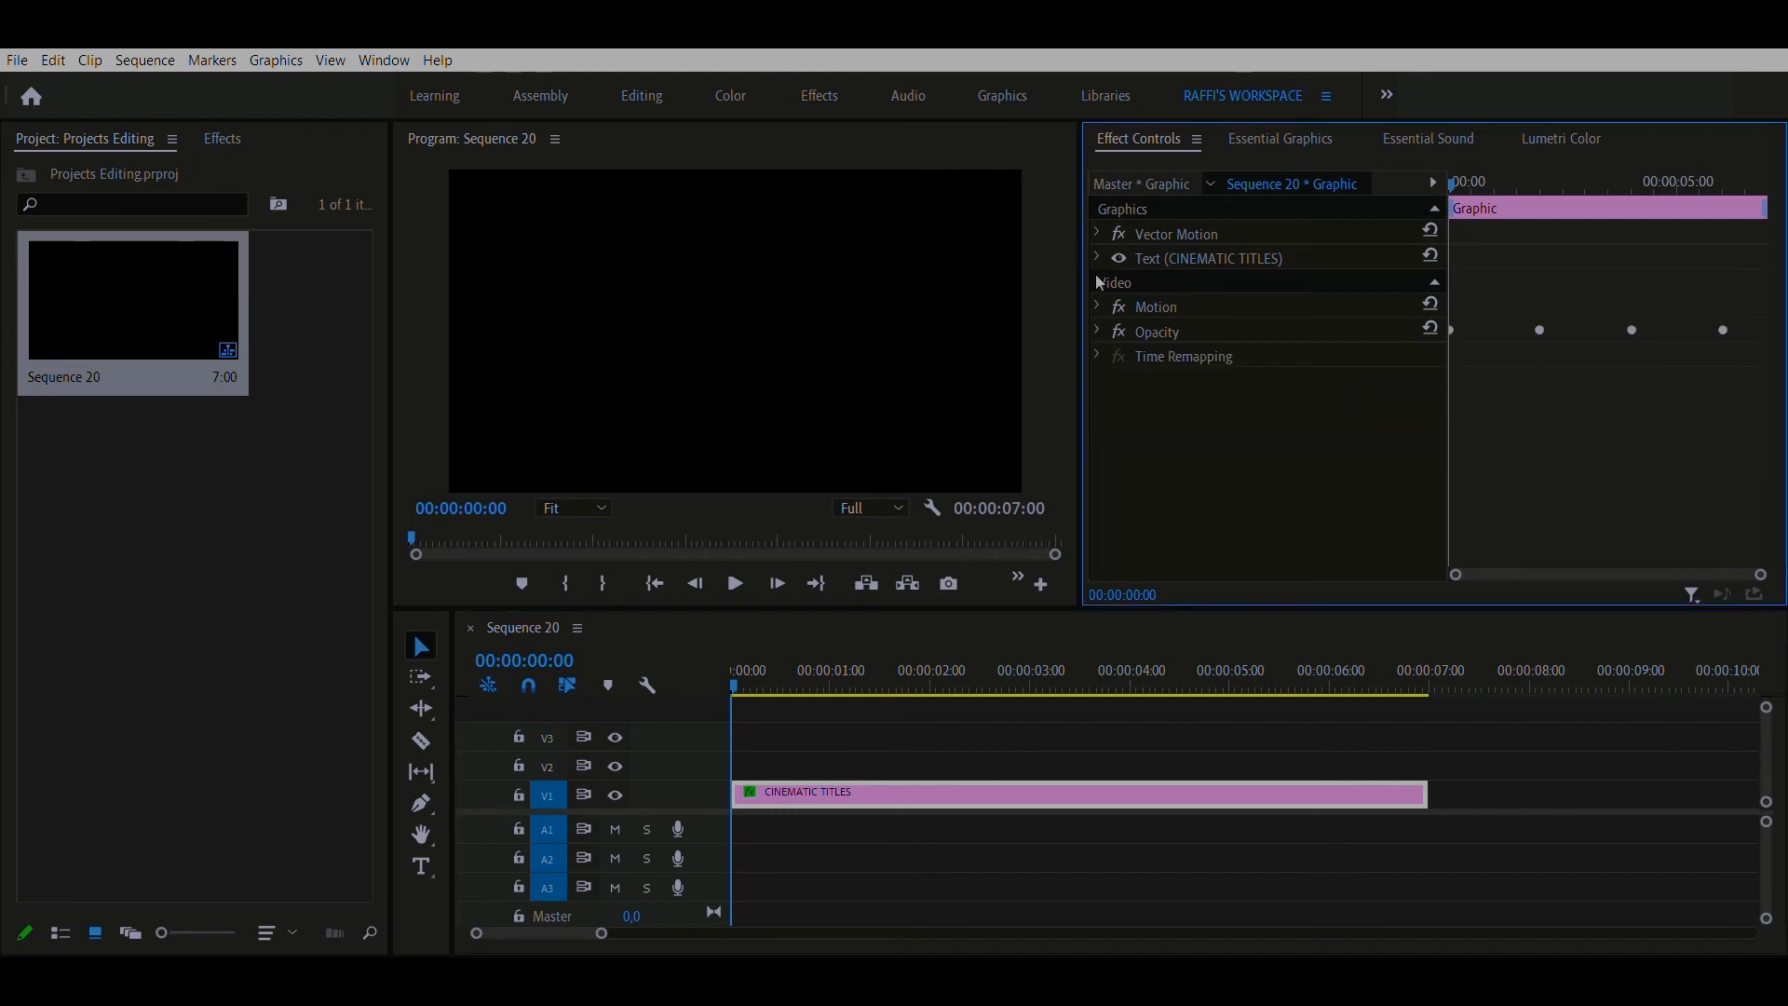
- Animate the title clip's Motion scale with keyframes of 100 at 00:00:00:00 and 110 at 00:00:06:00
left_click(1098, 305)
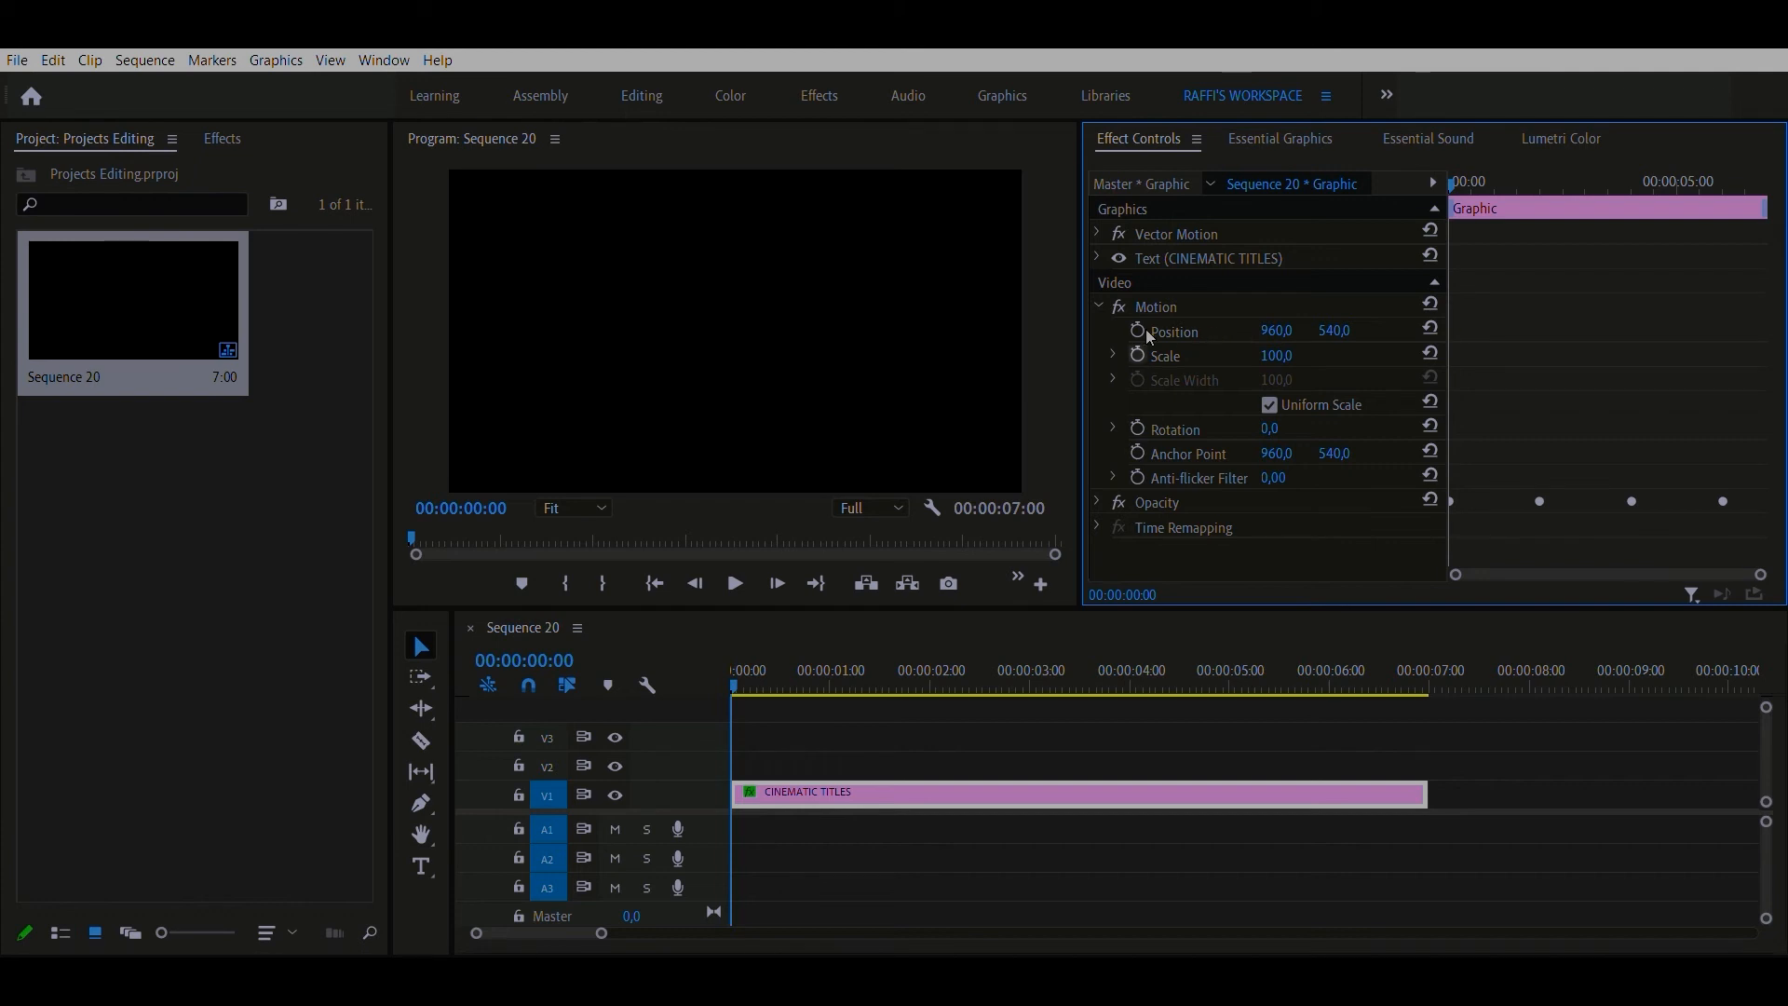
left_click(1137, 353)
left_click(493, 502)
left_click(492, 495)
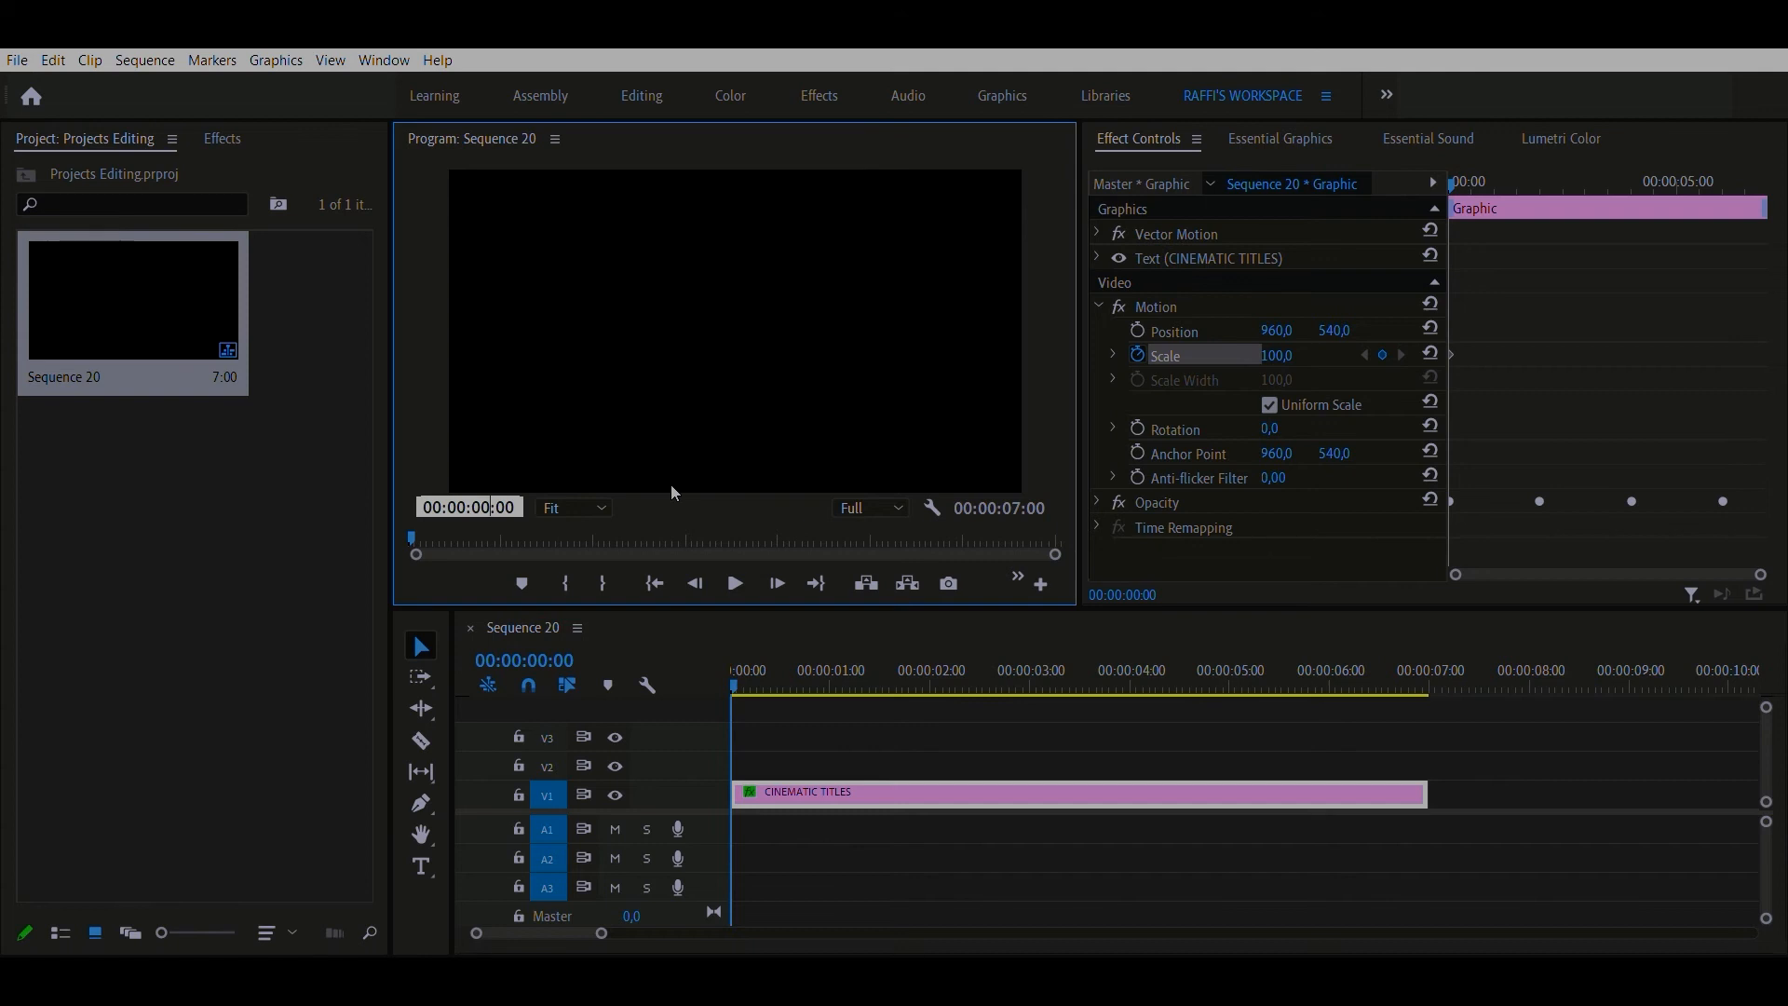
type("6")
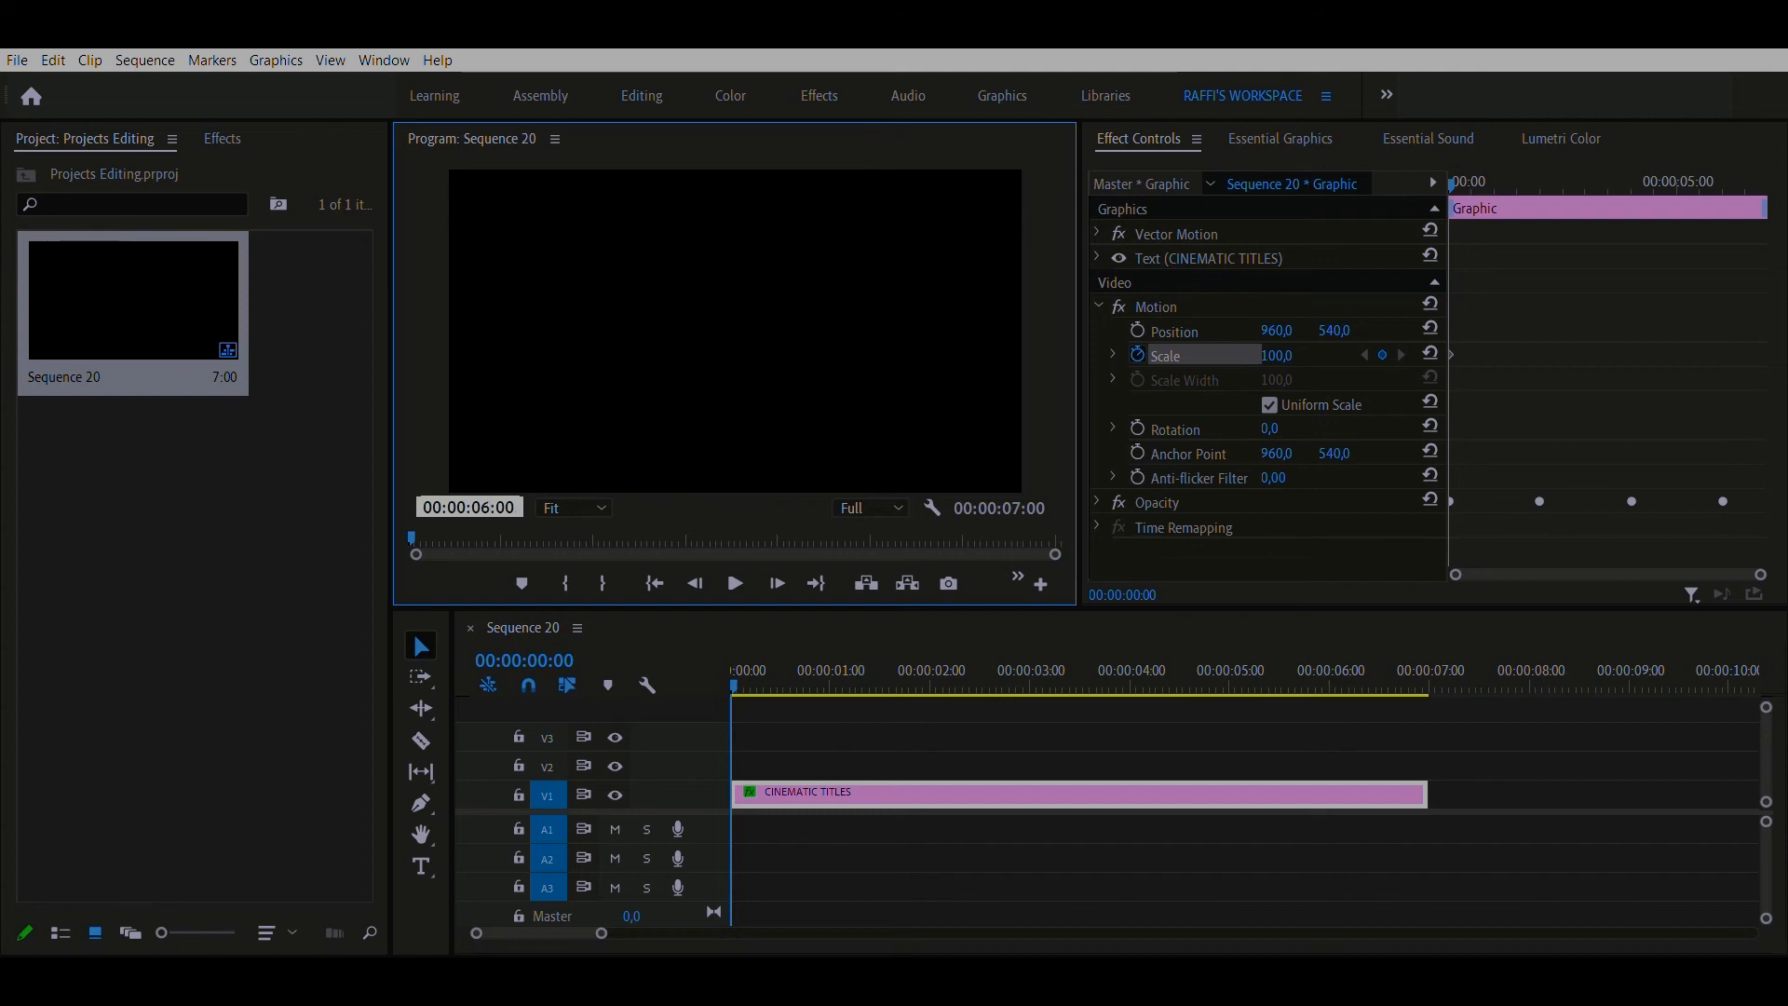
key("Return")
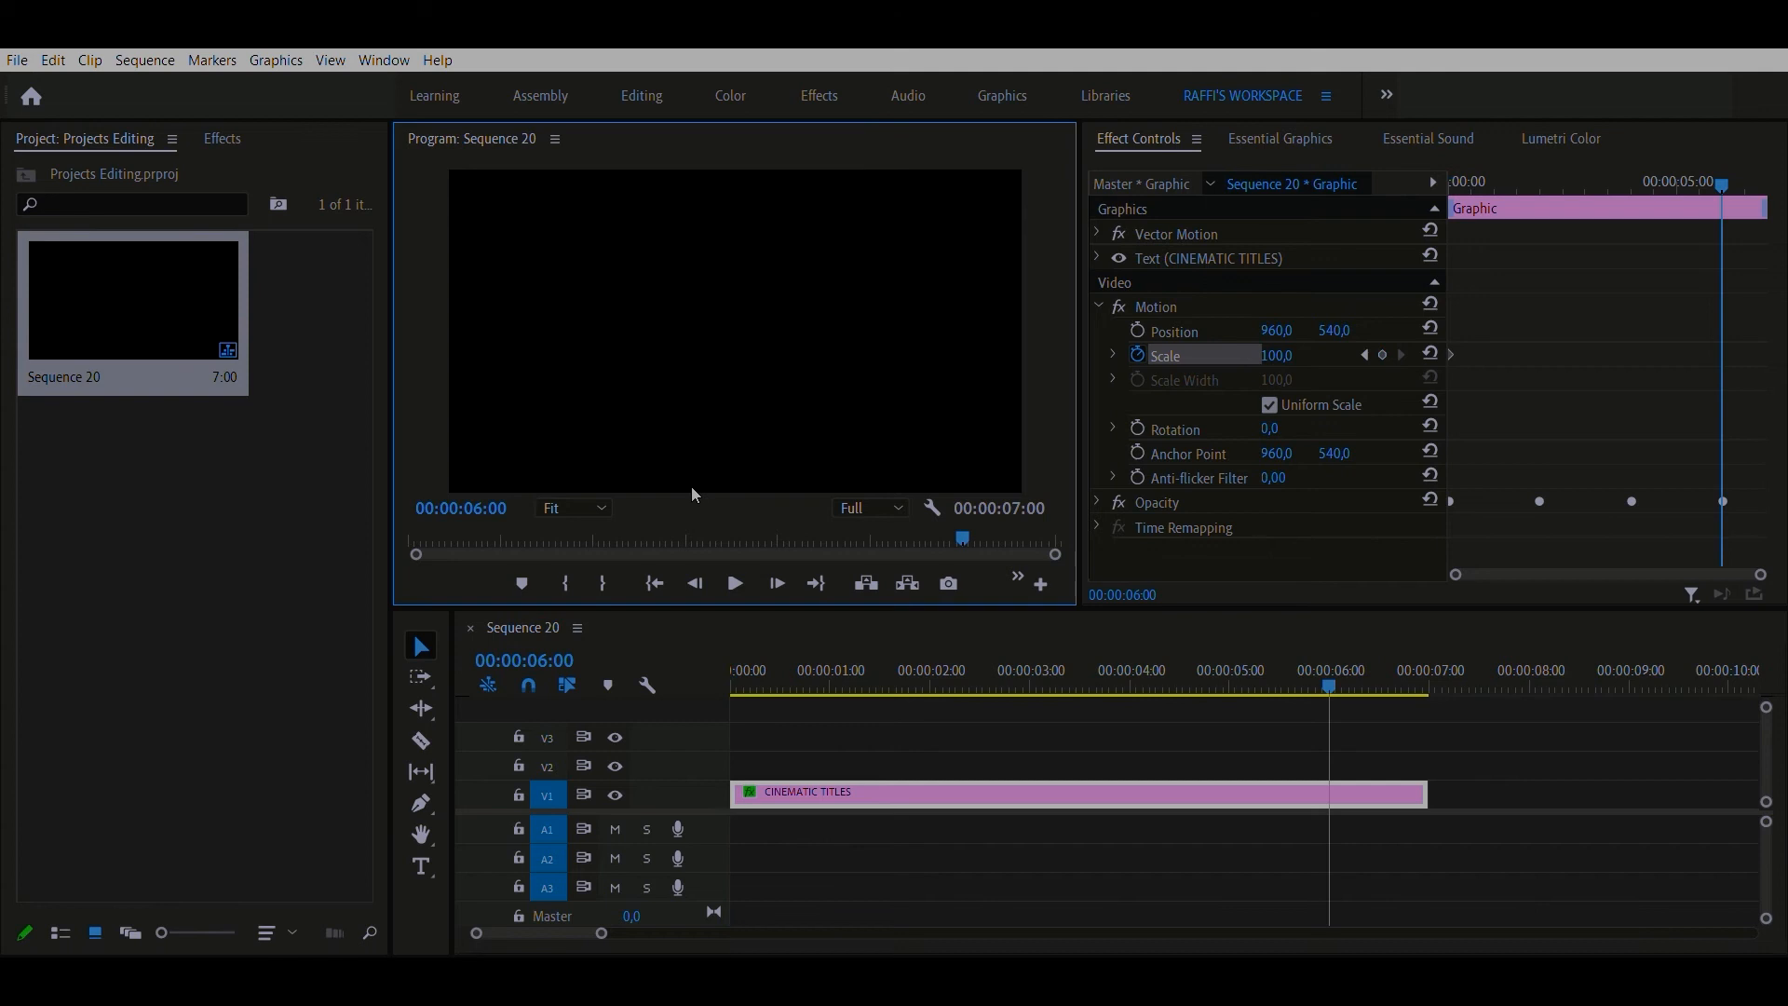
left_click(1283, 355)
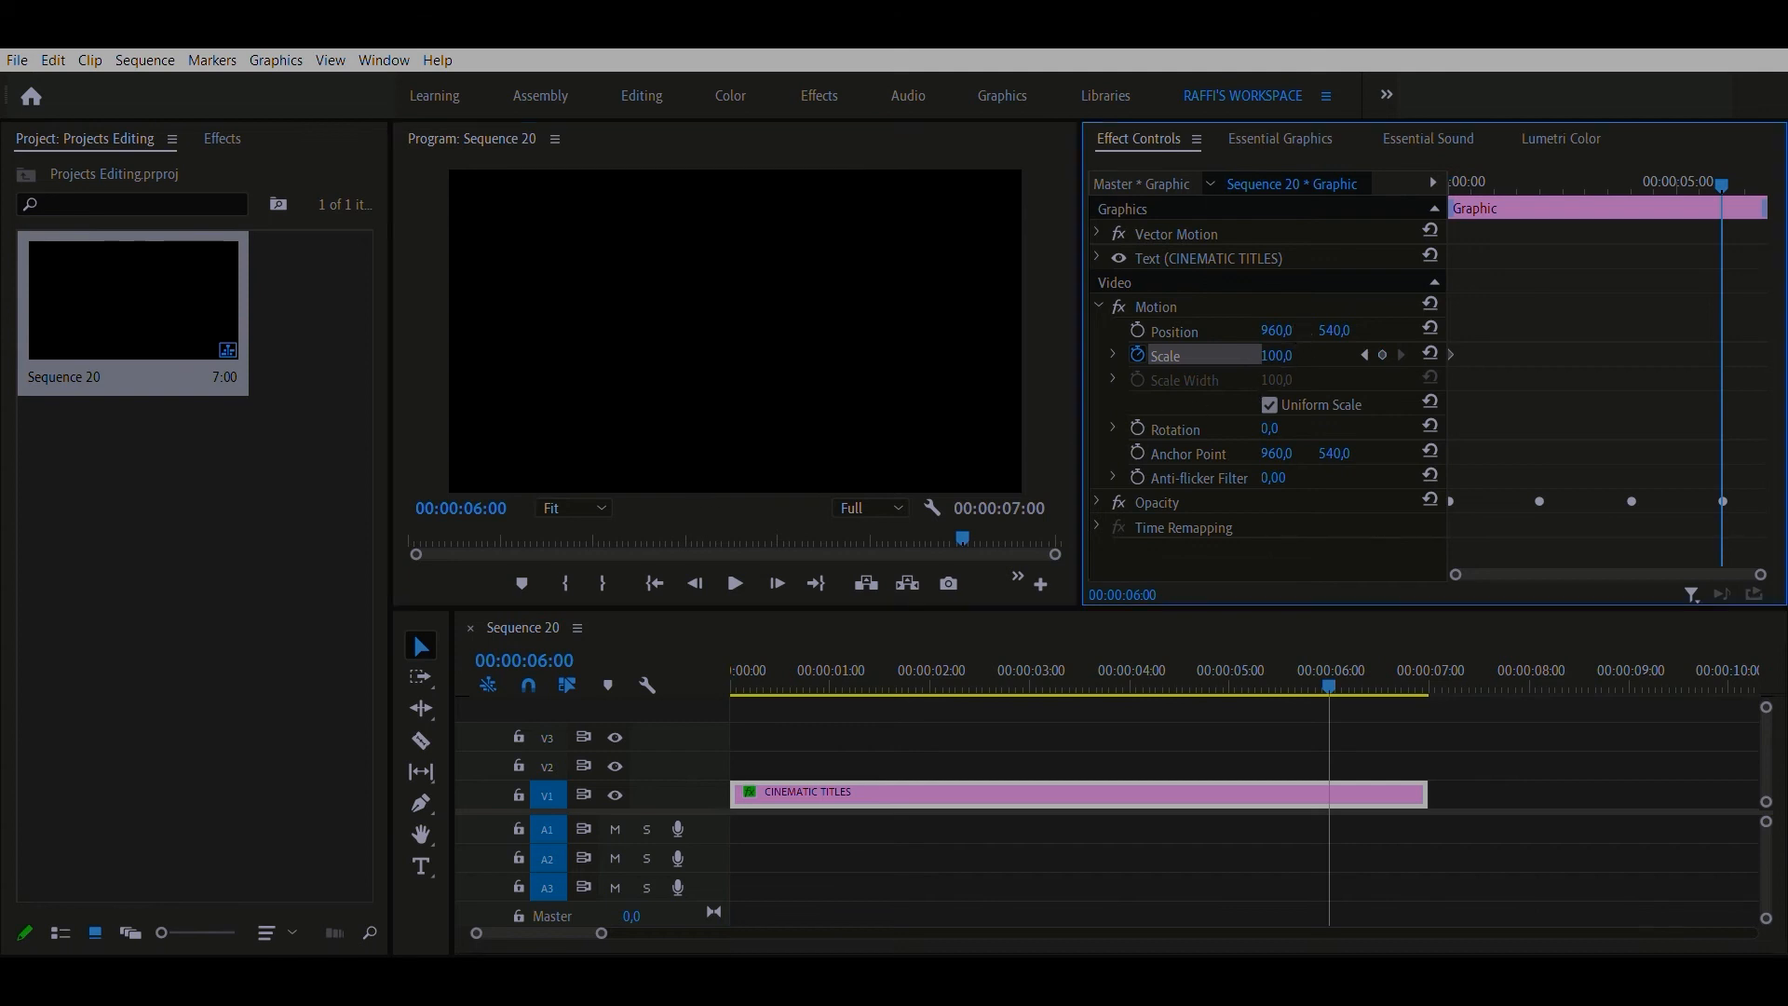
type("110")
key("Return")
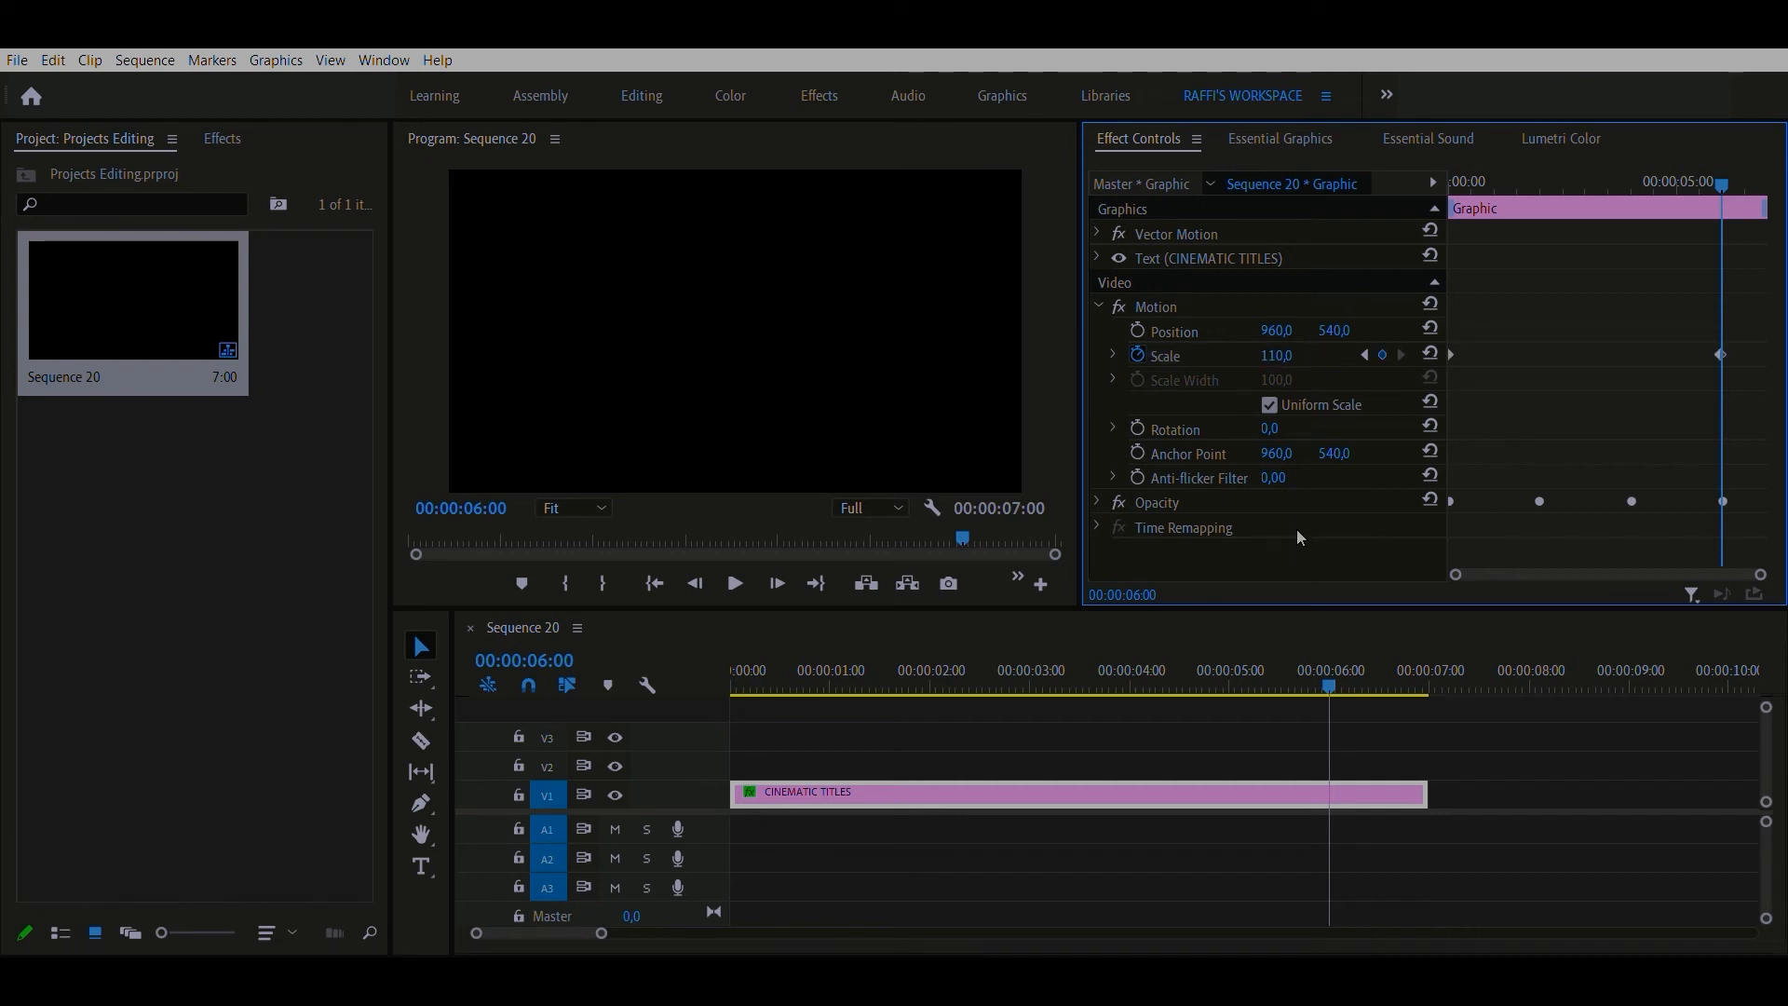
- Play back the sequence to preview the title's slow scale-up
key("space")
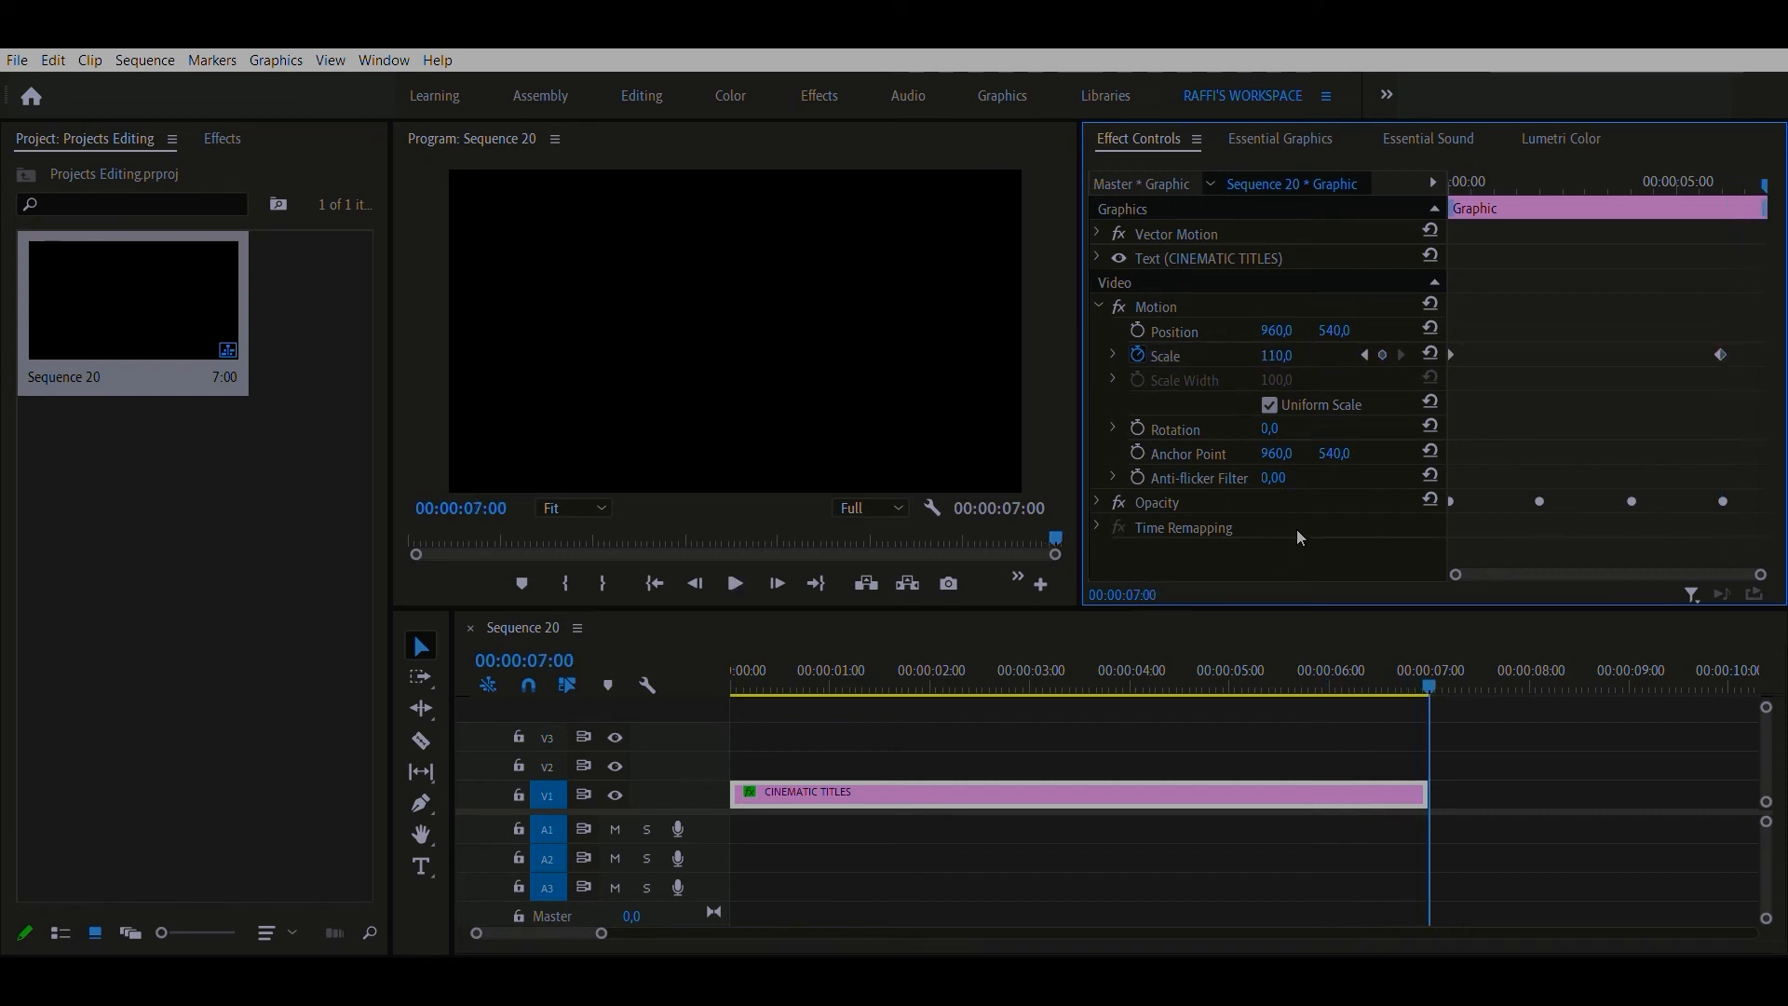
key("space")
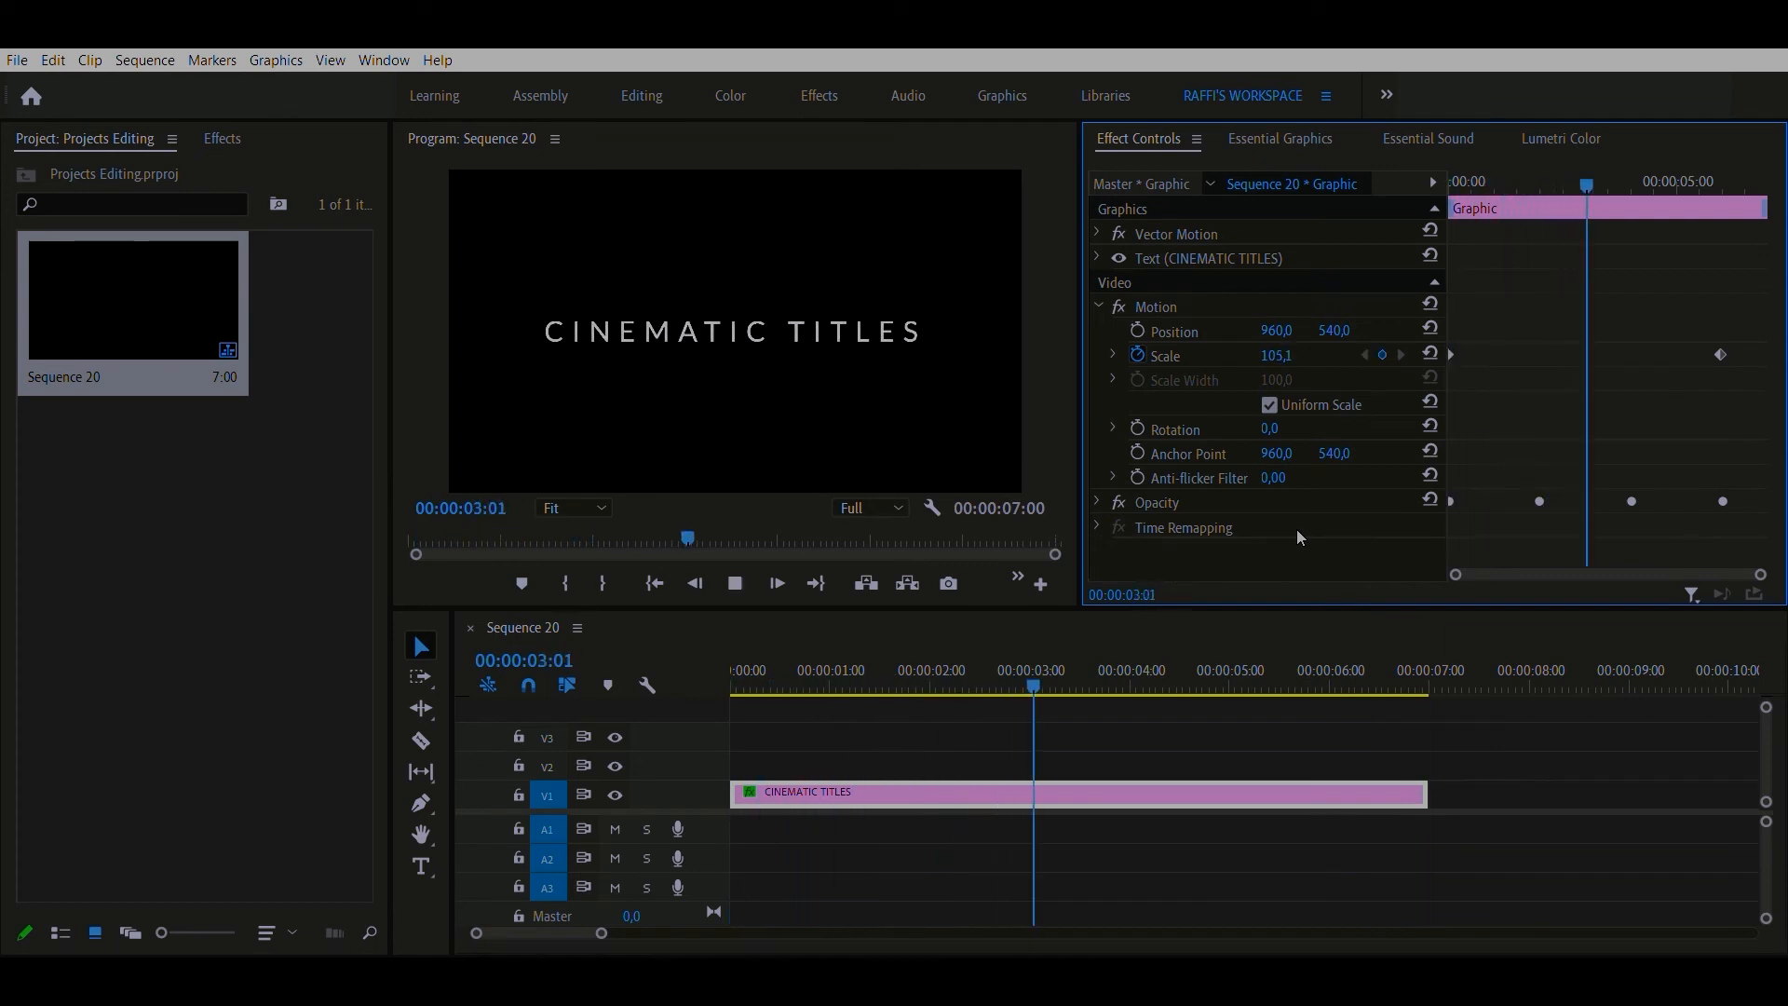
key("space")
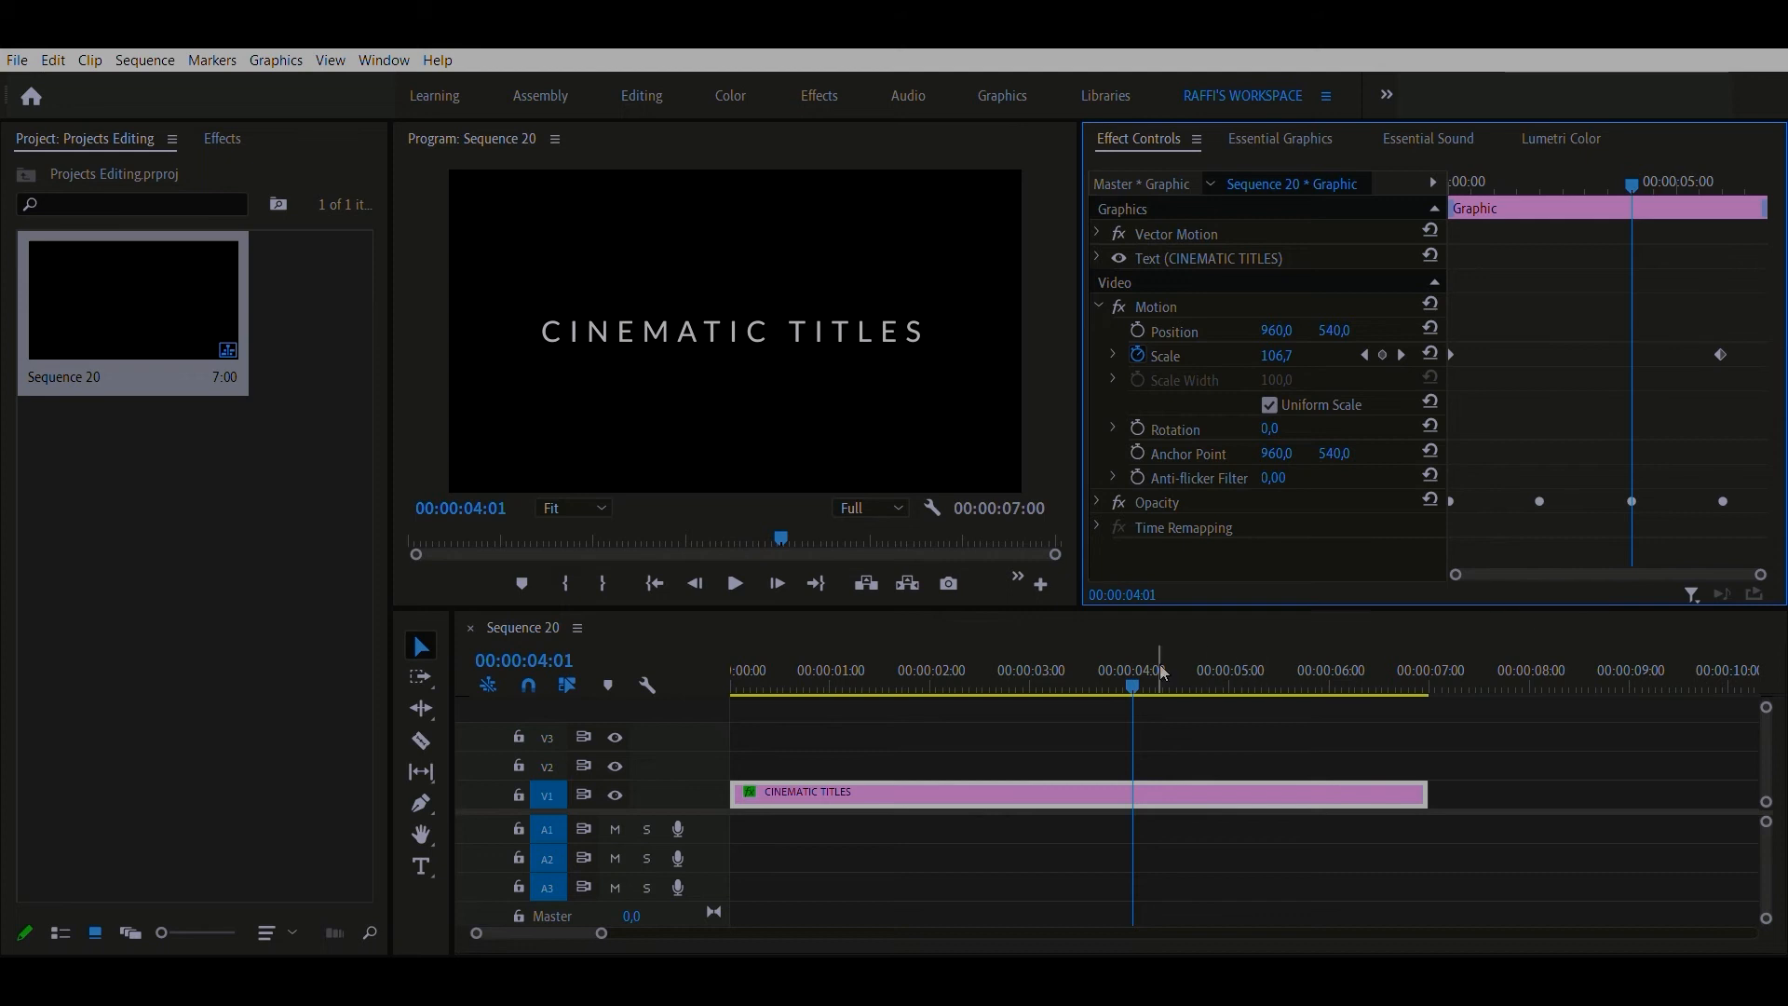
- Return the playhead to 00:00:00:00 and apply the Gaussian Blur video effect to the CINEMATIC TITLES clip
left_click_drag(1136, 657, 669, 668)
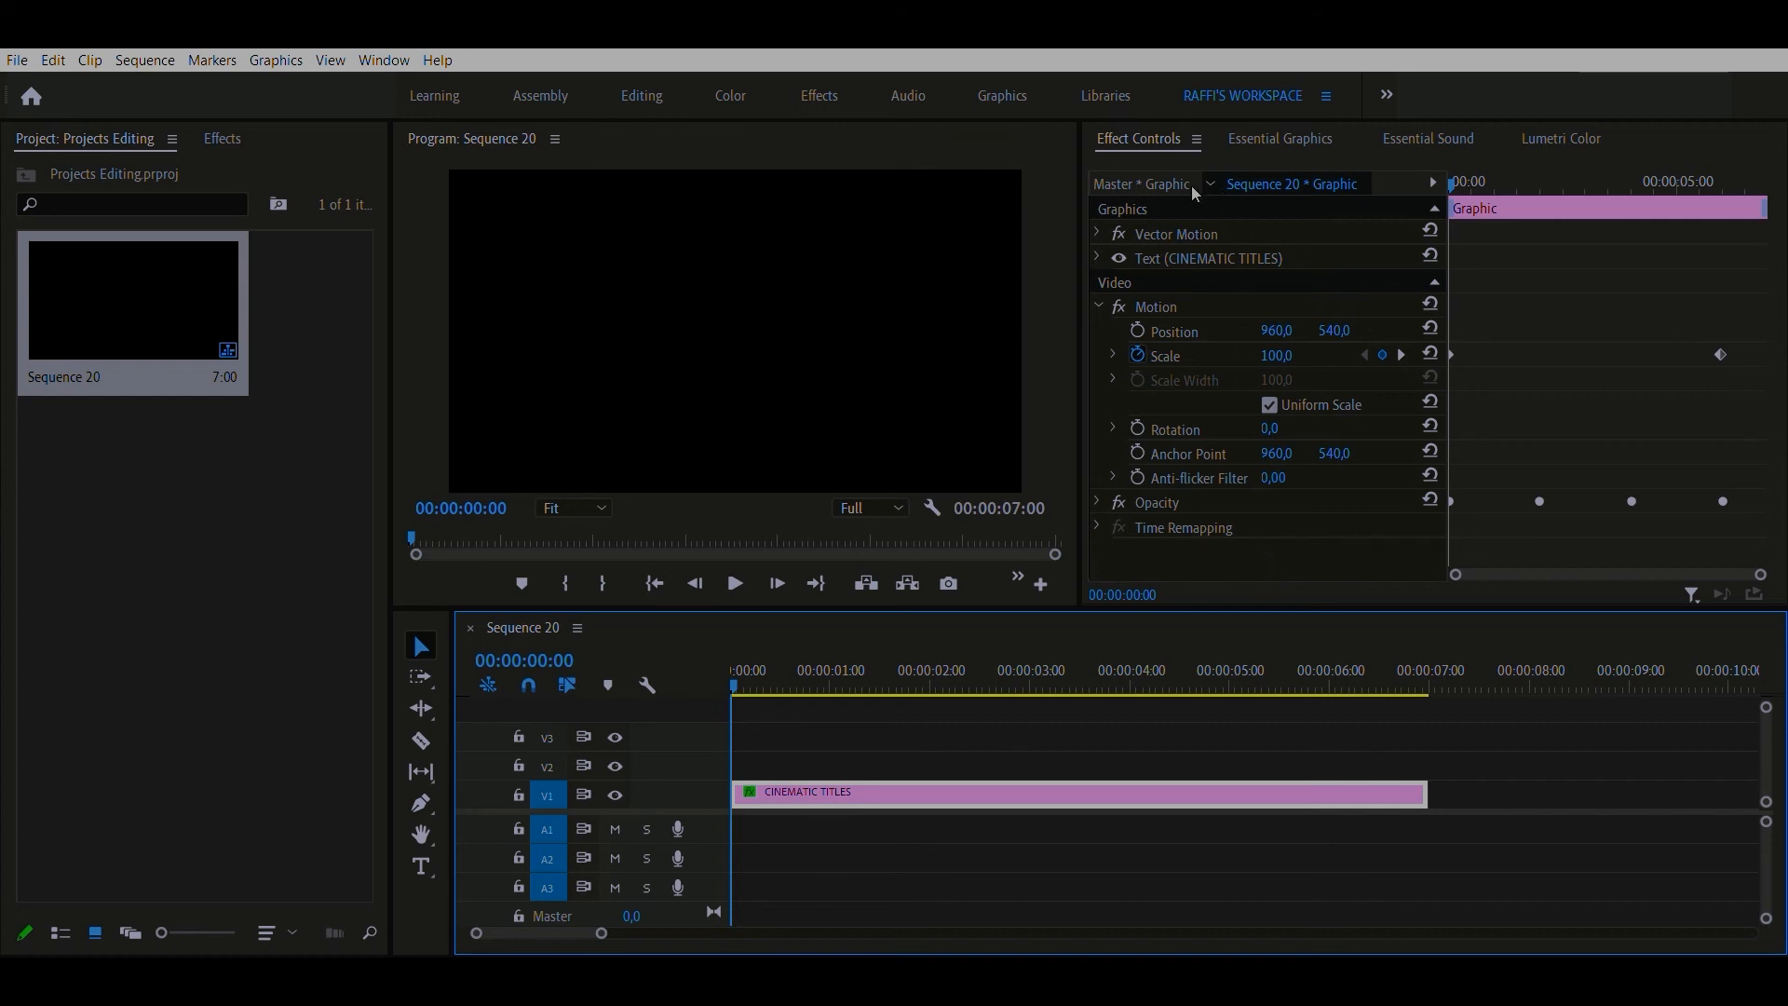
left_click(224, 137)
left_click(187, 165)
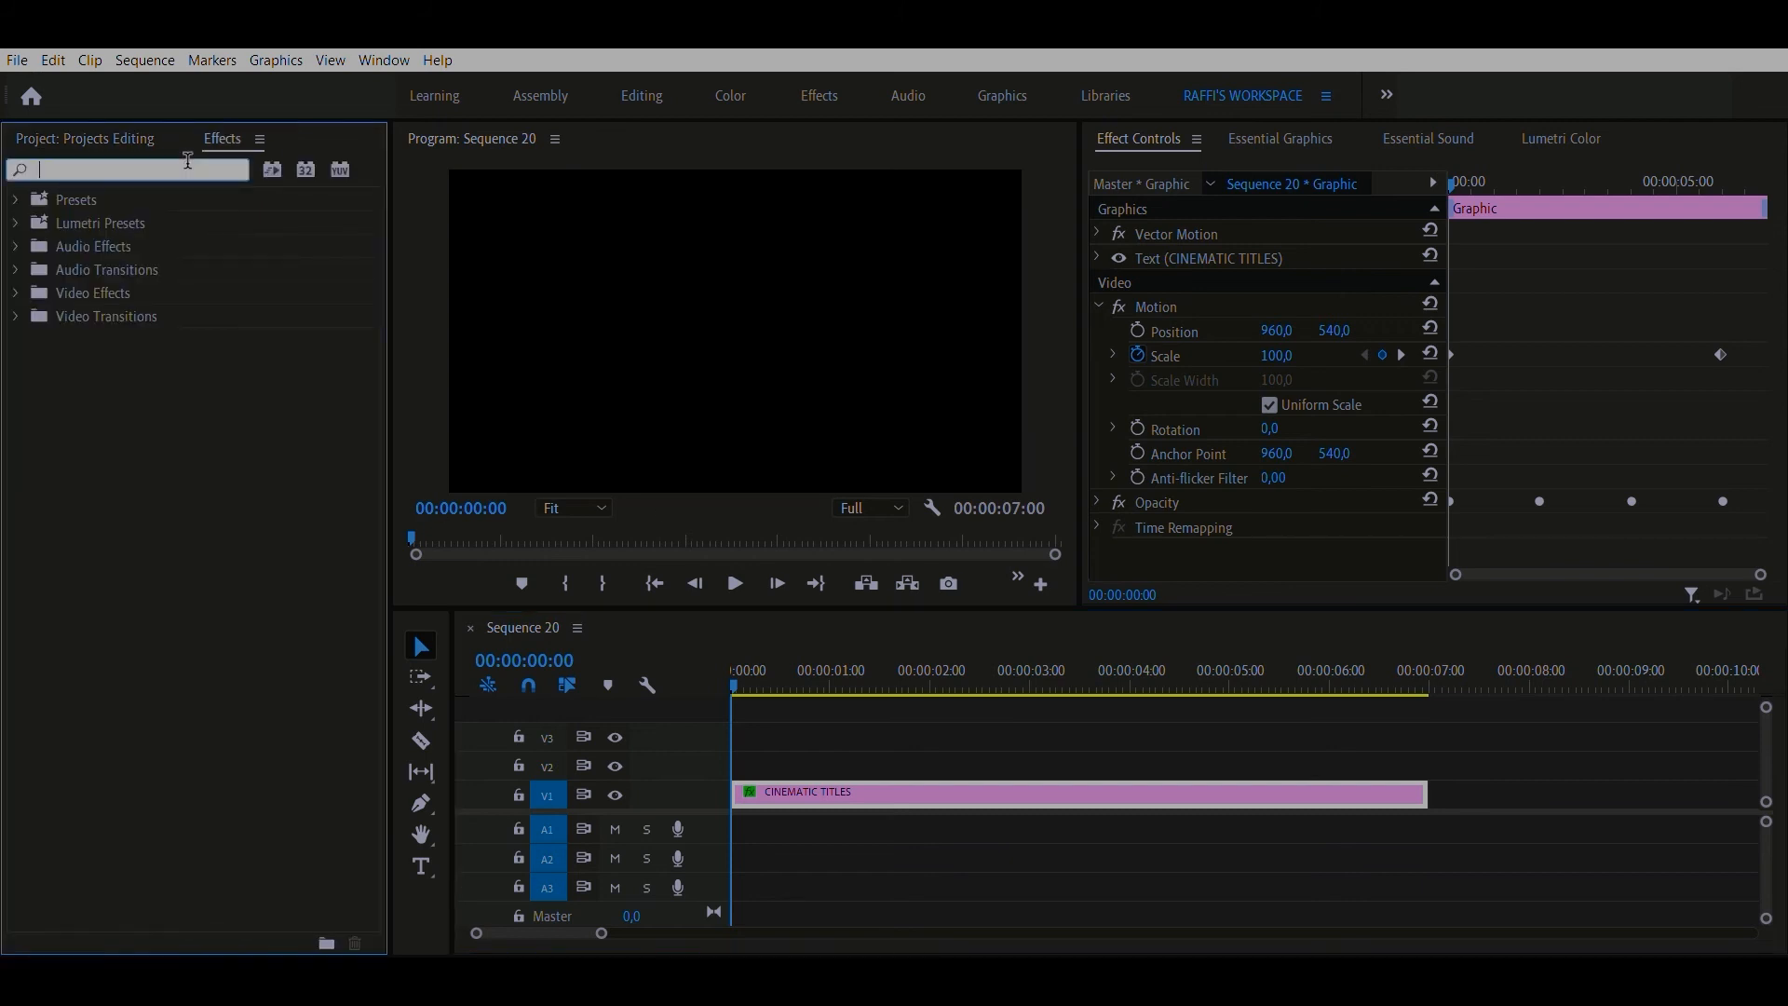
type("g")
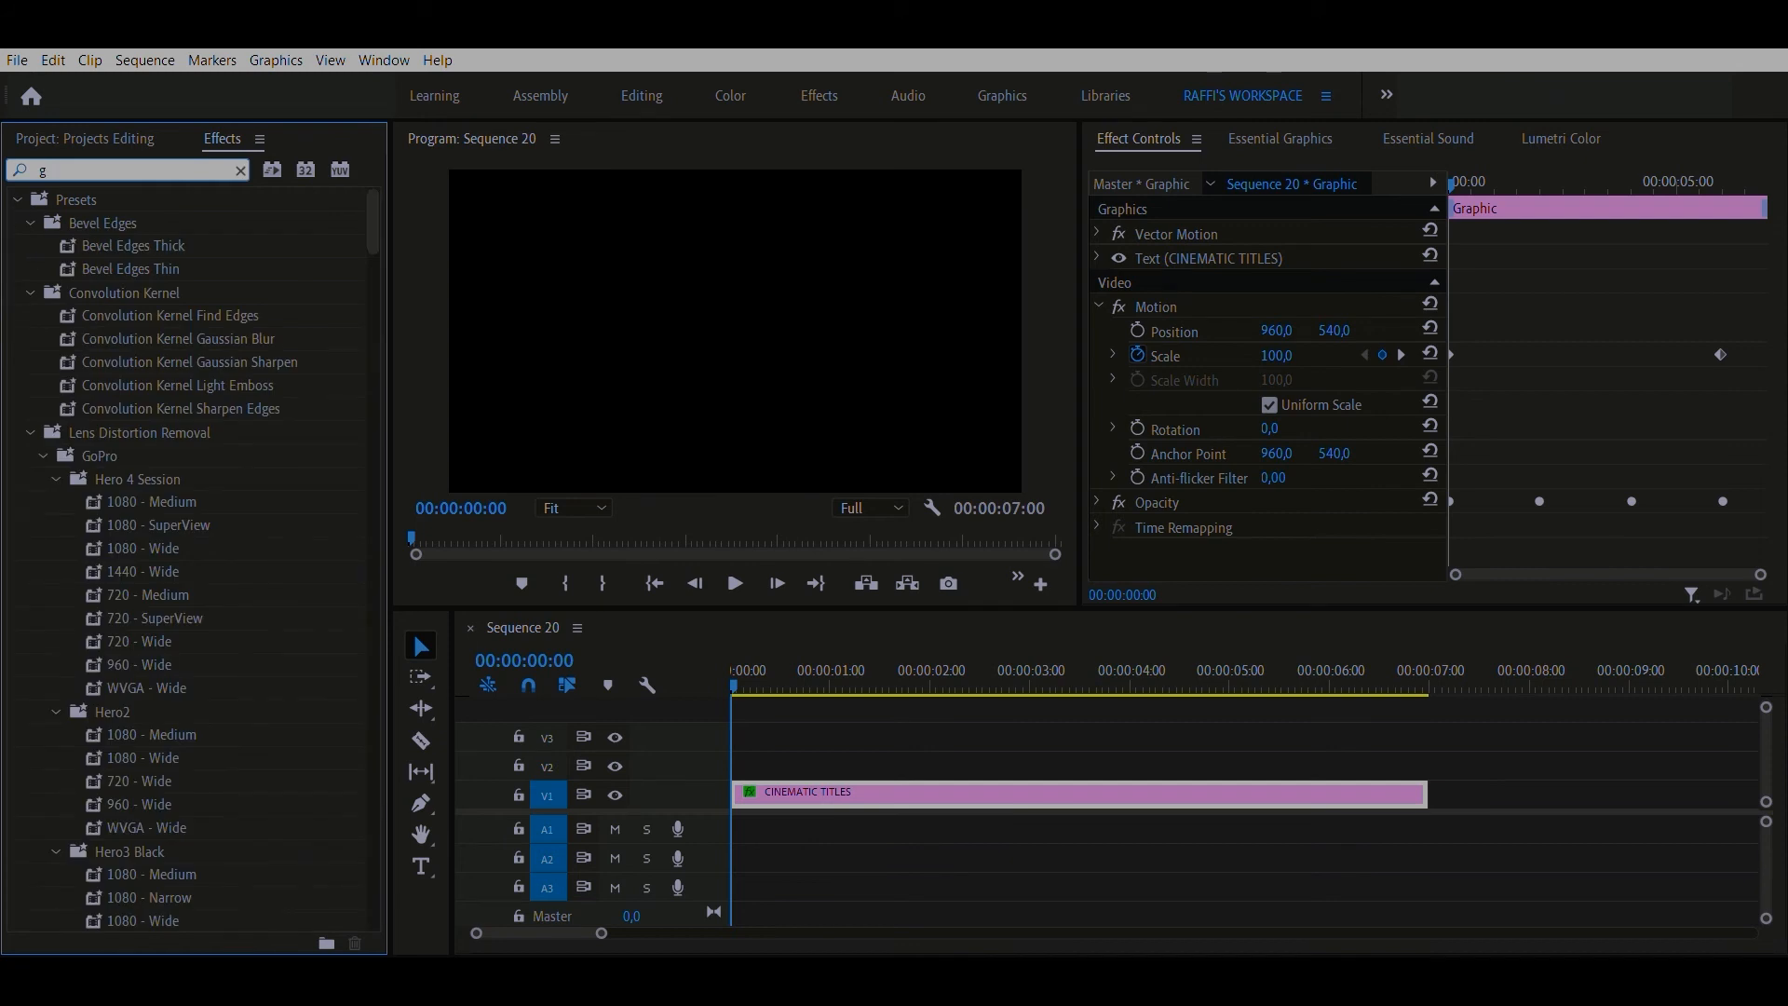
type("aussia")
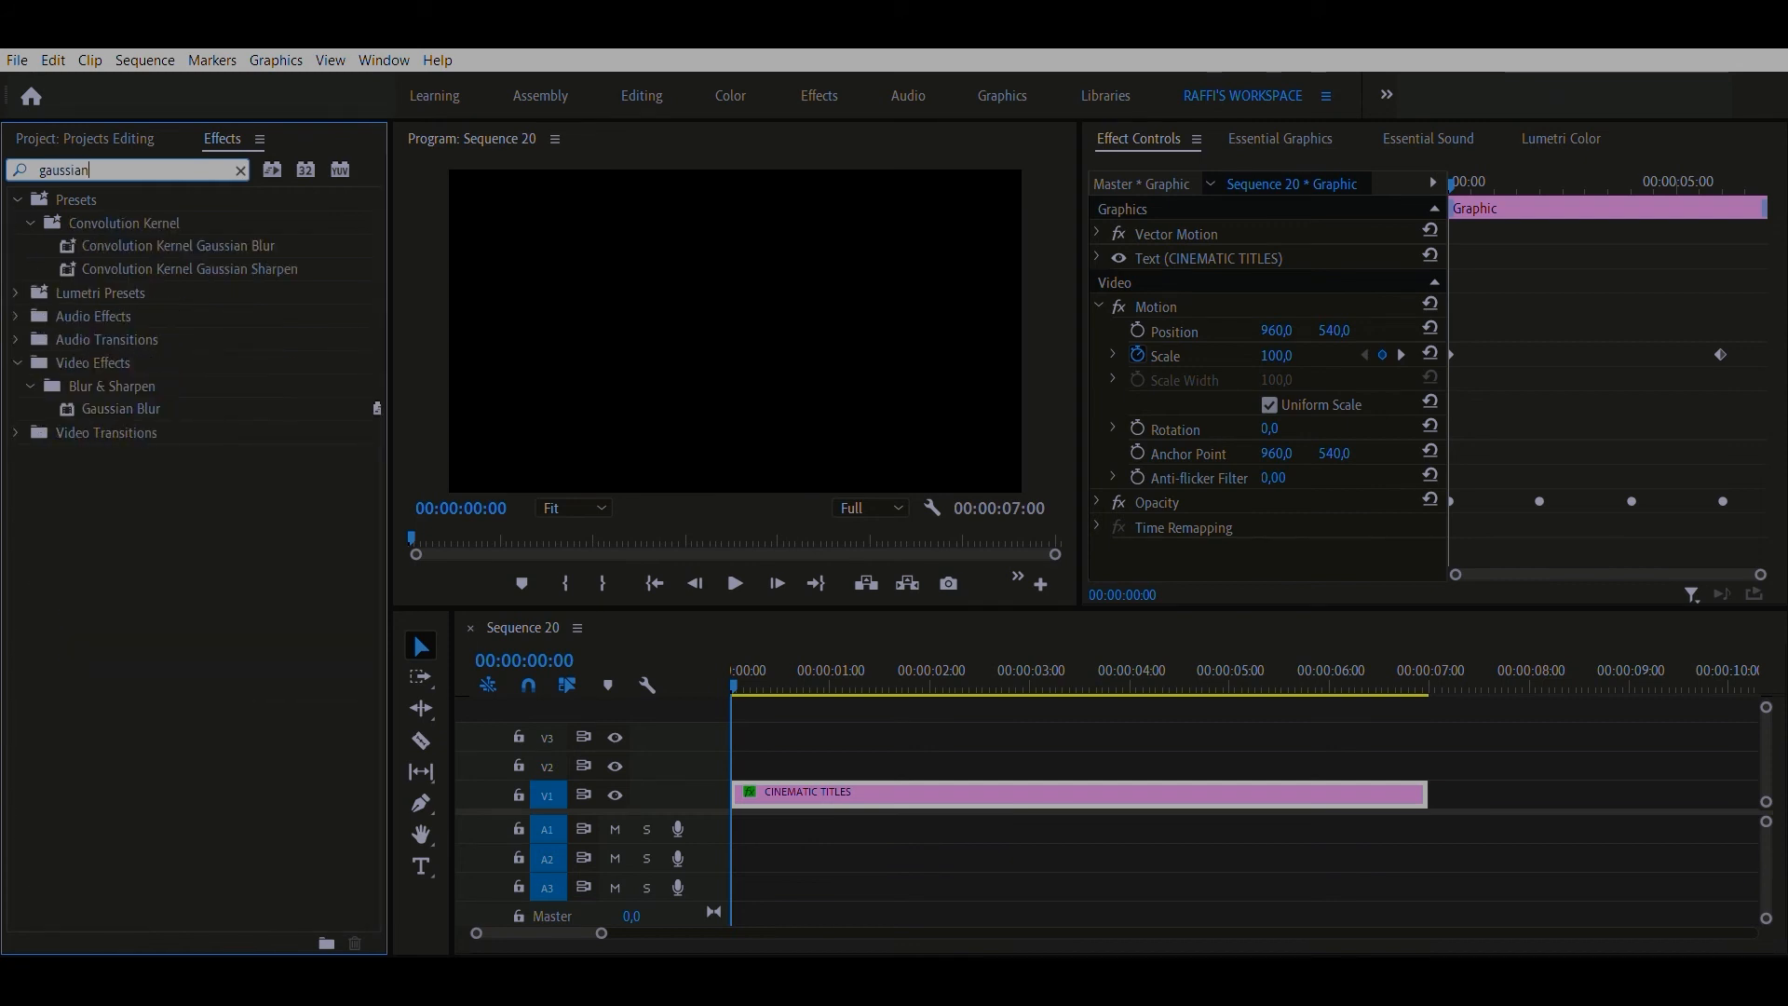
left_click(152, 400)
left_click_drag(152, 392, 854, 793)
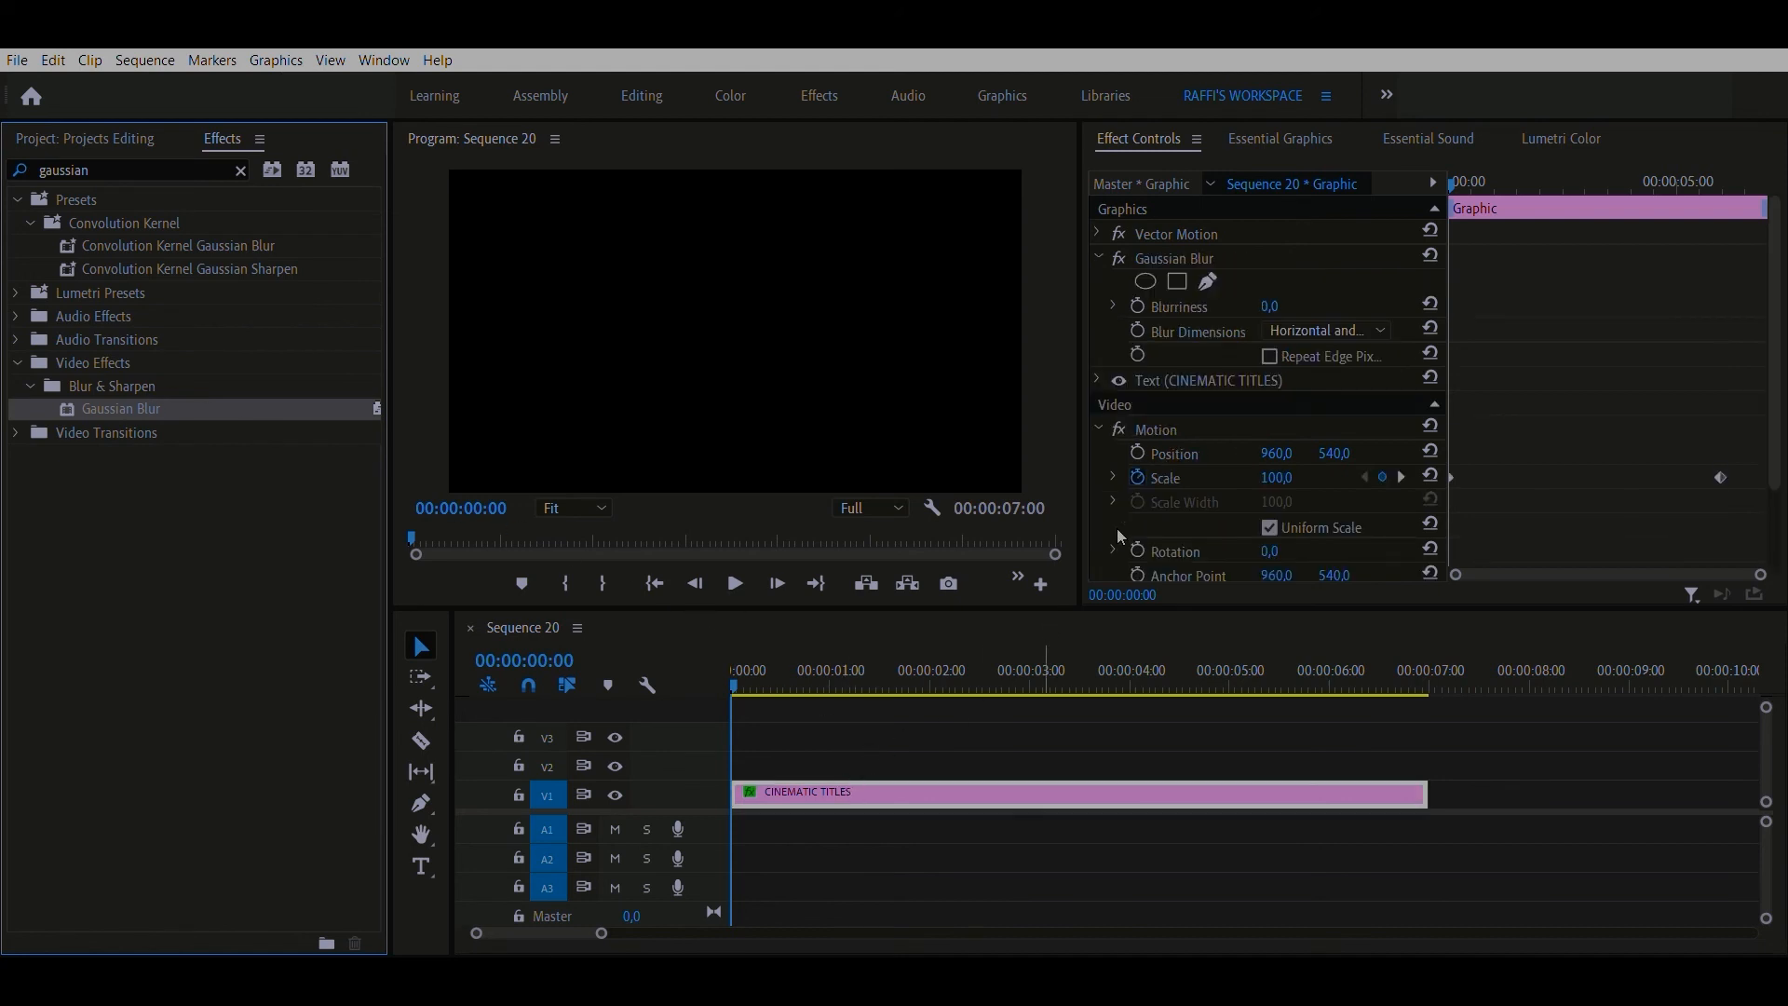
- Set the Gaussian Blur's Blurriness to 50 and enable its keyframing at 00:00:00:00
left_click(1102, 403)
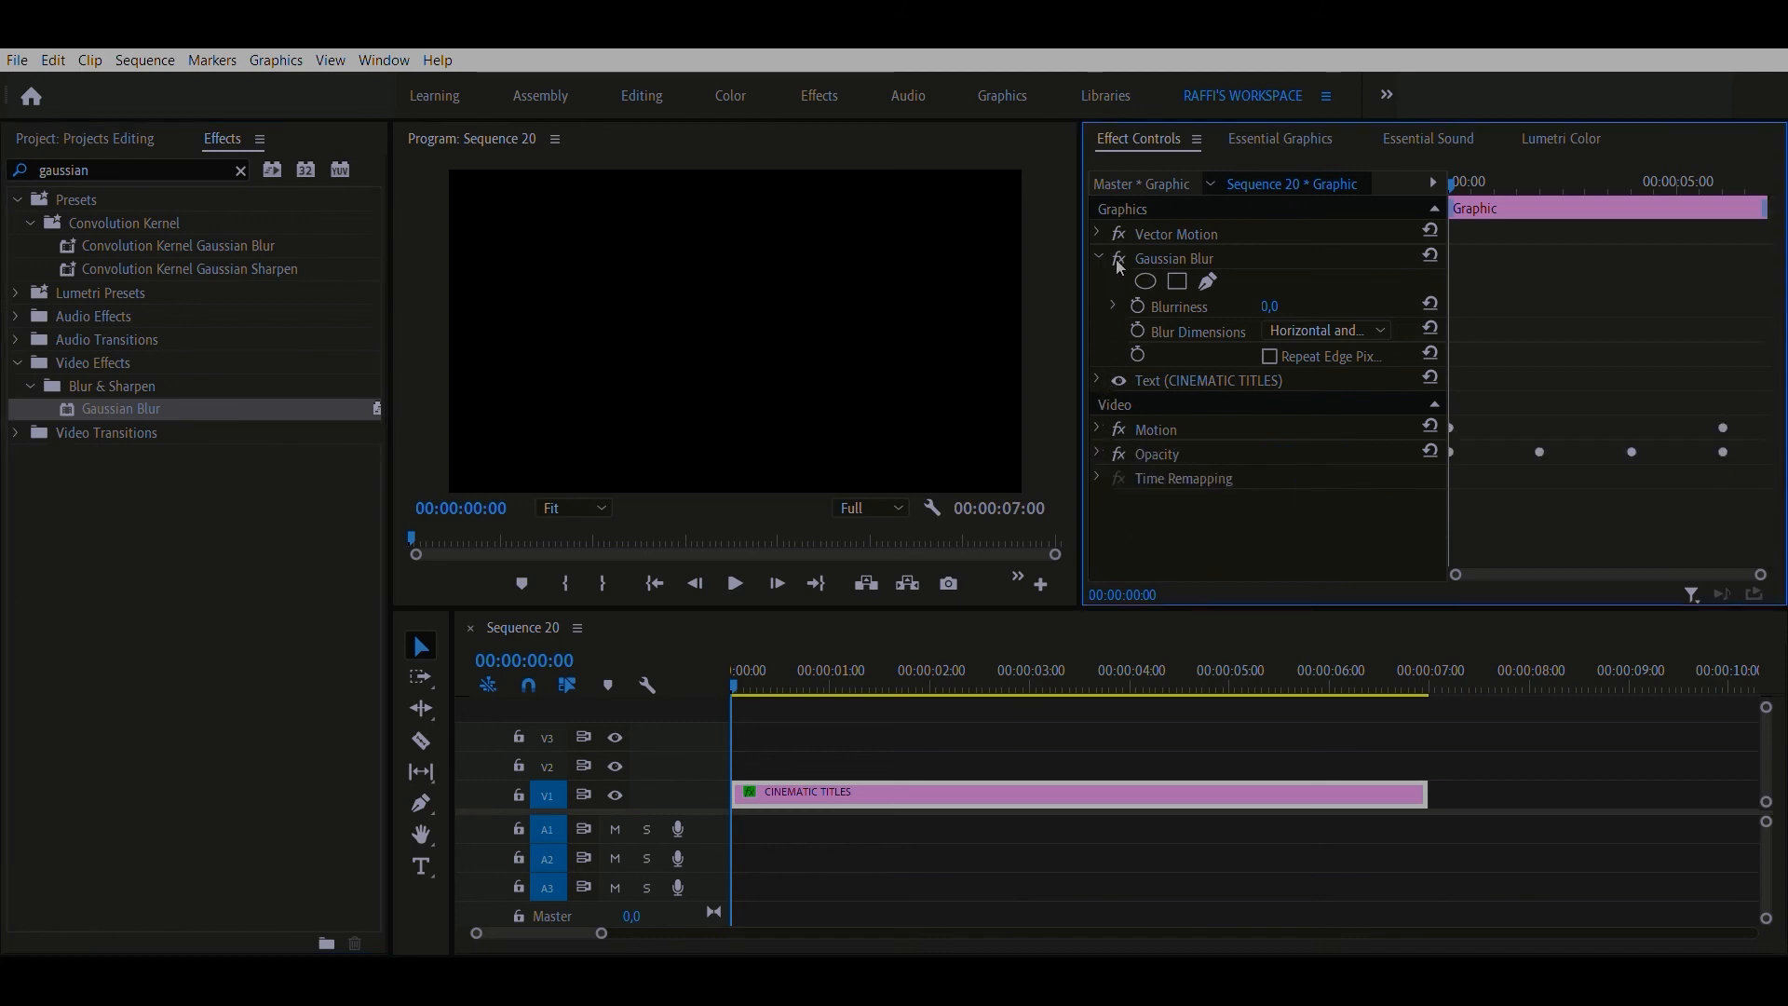
left_click(1289, 291)
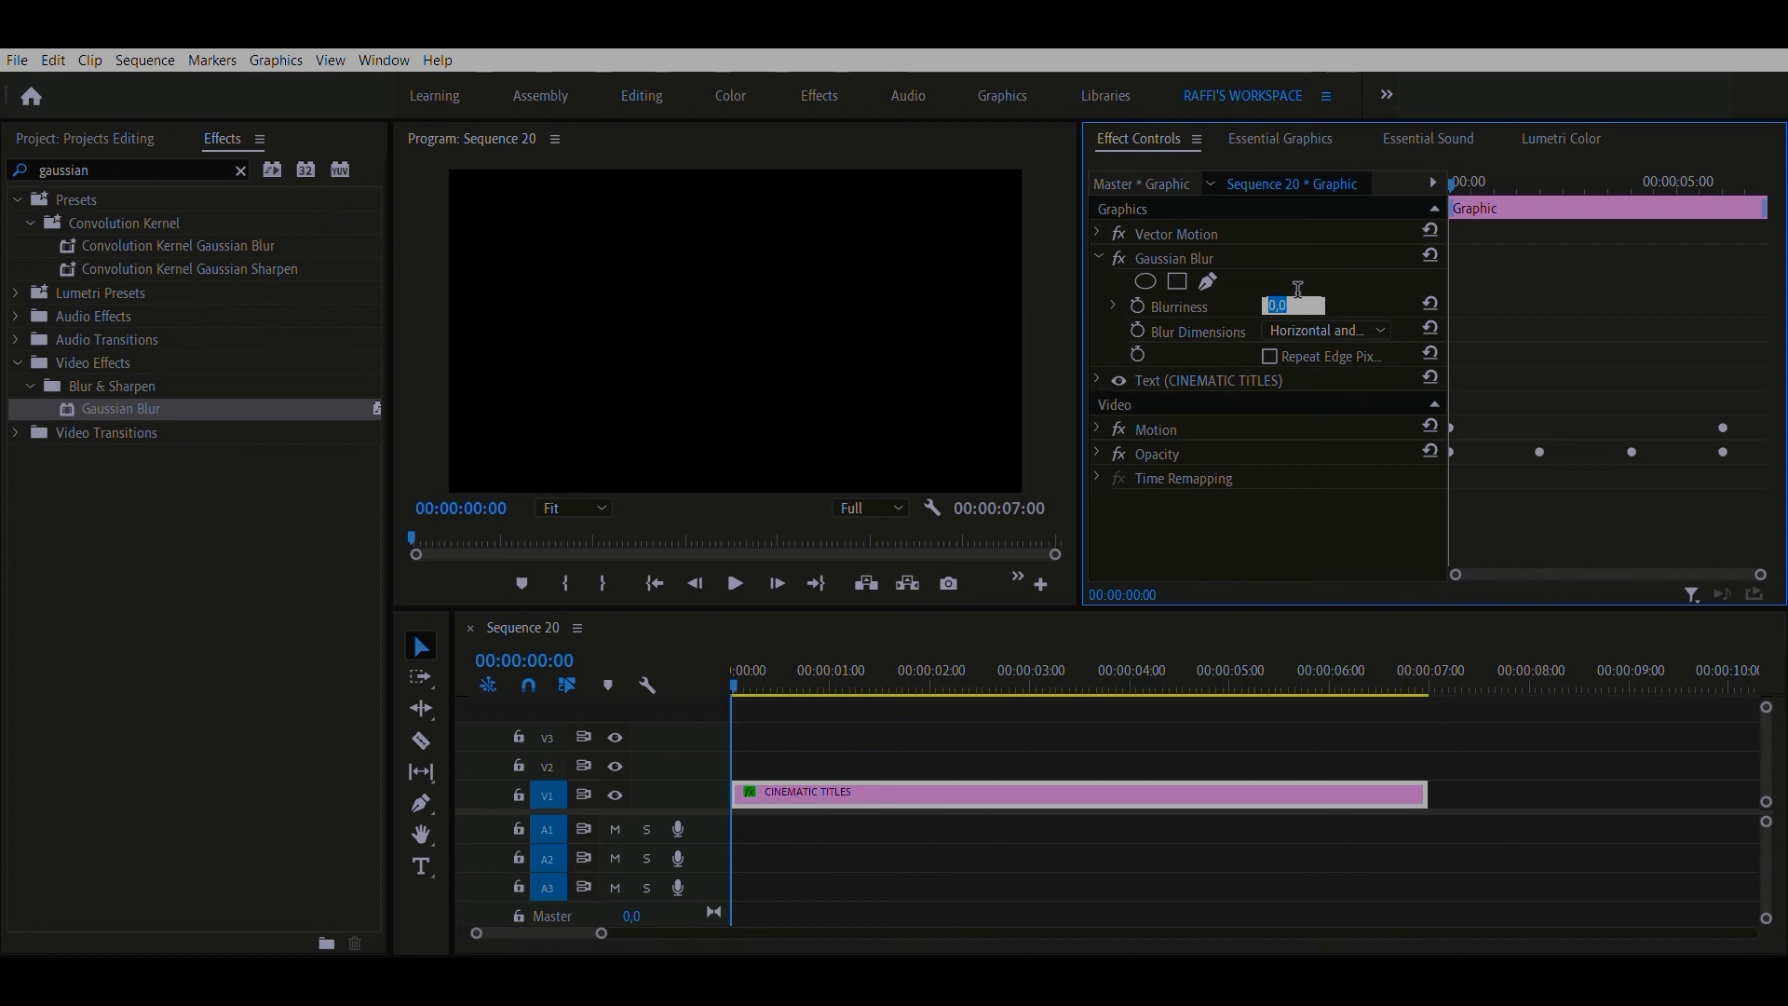
type("50")
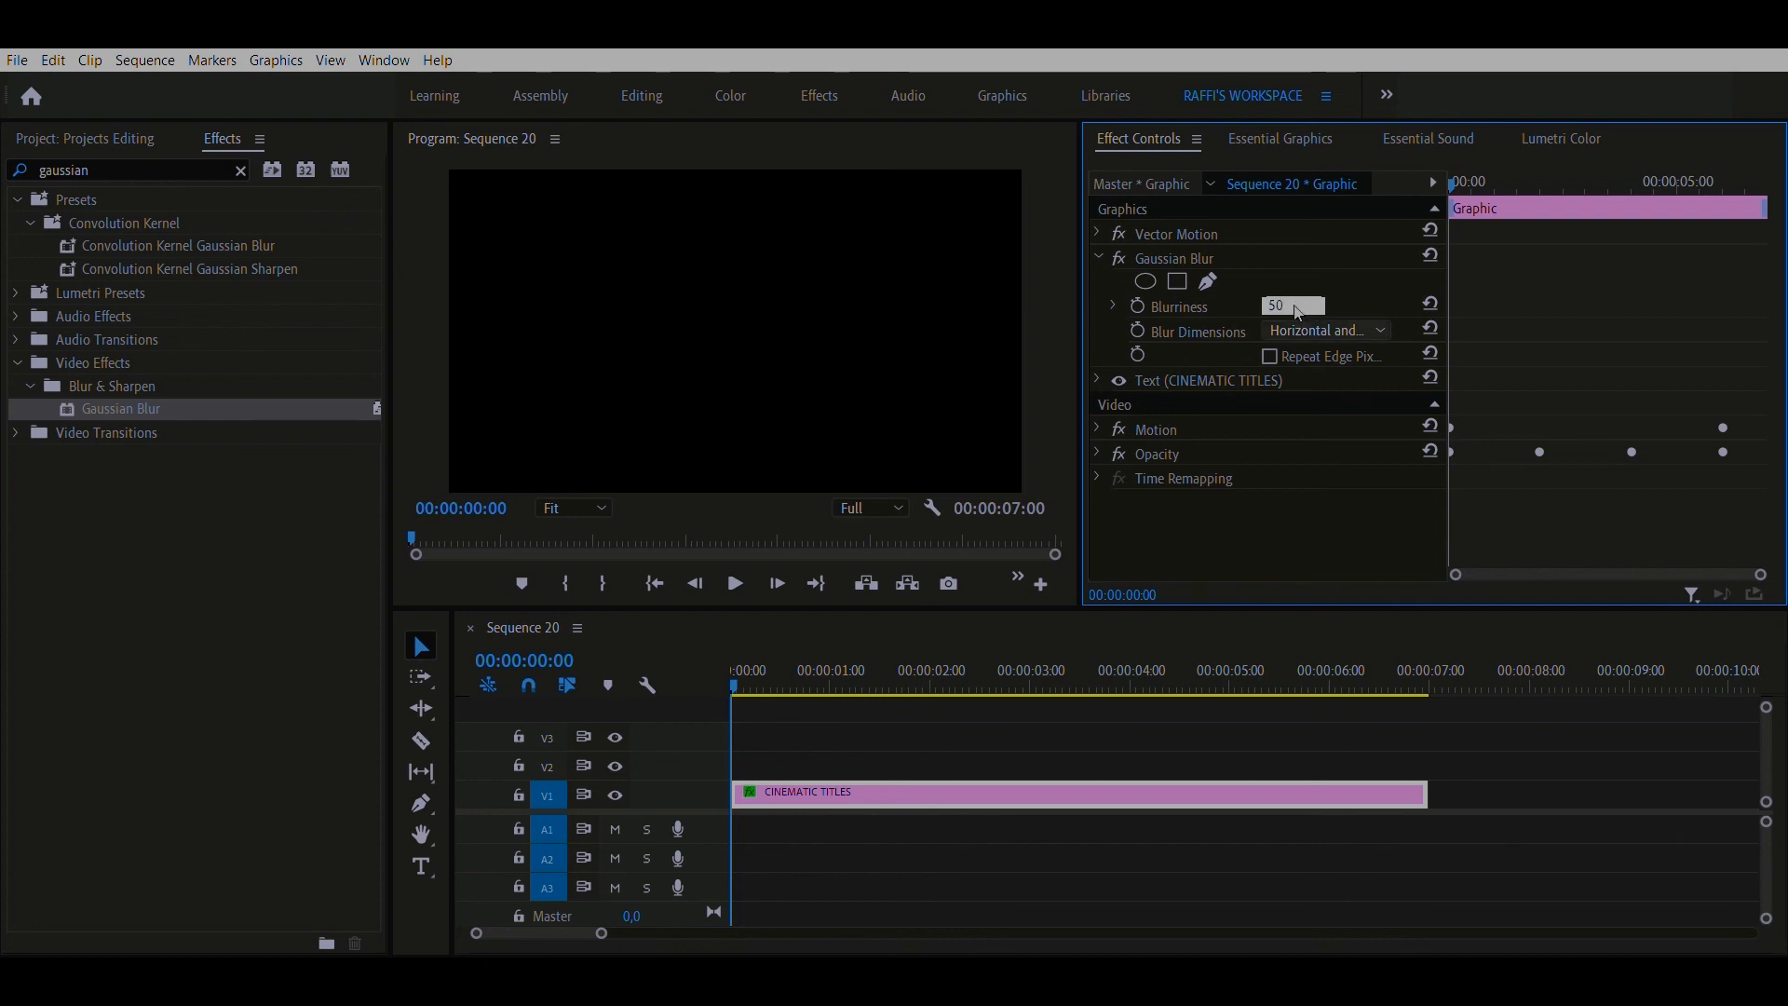
left_click(1247, 503)
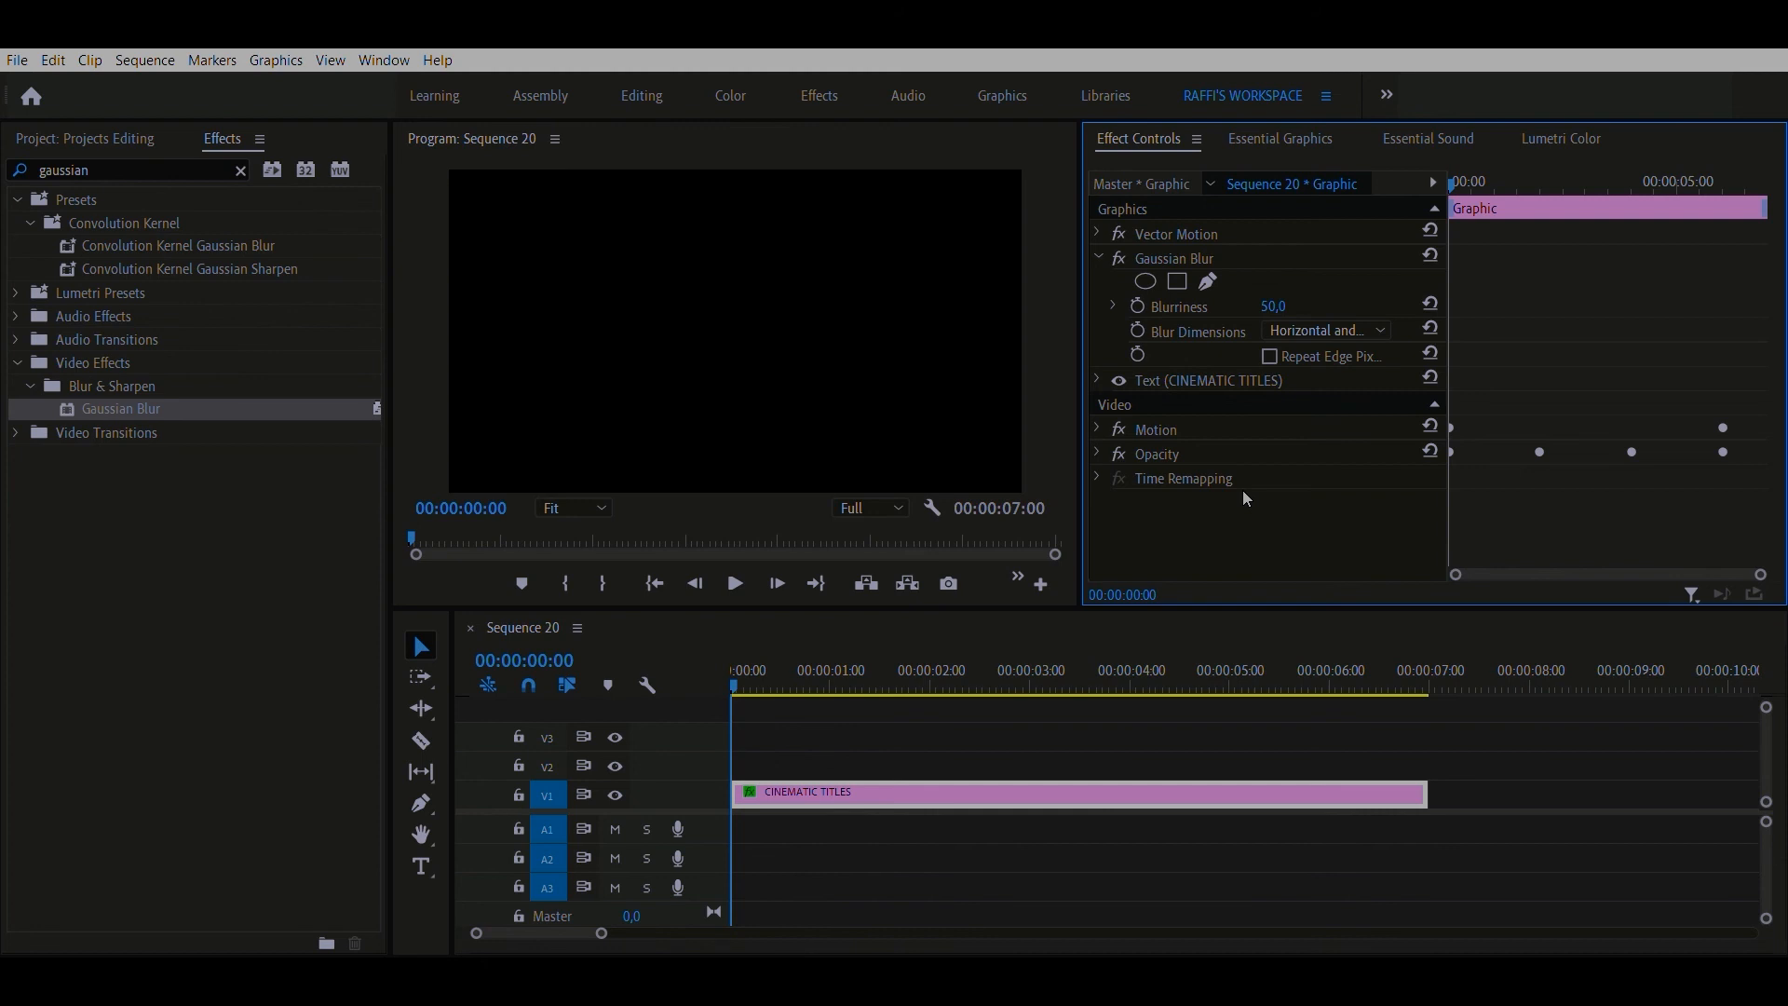
left_click(1137, 306)
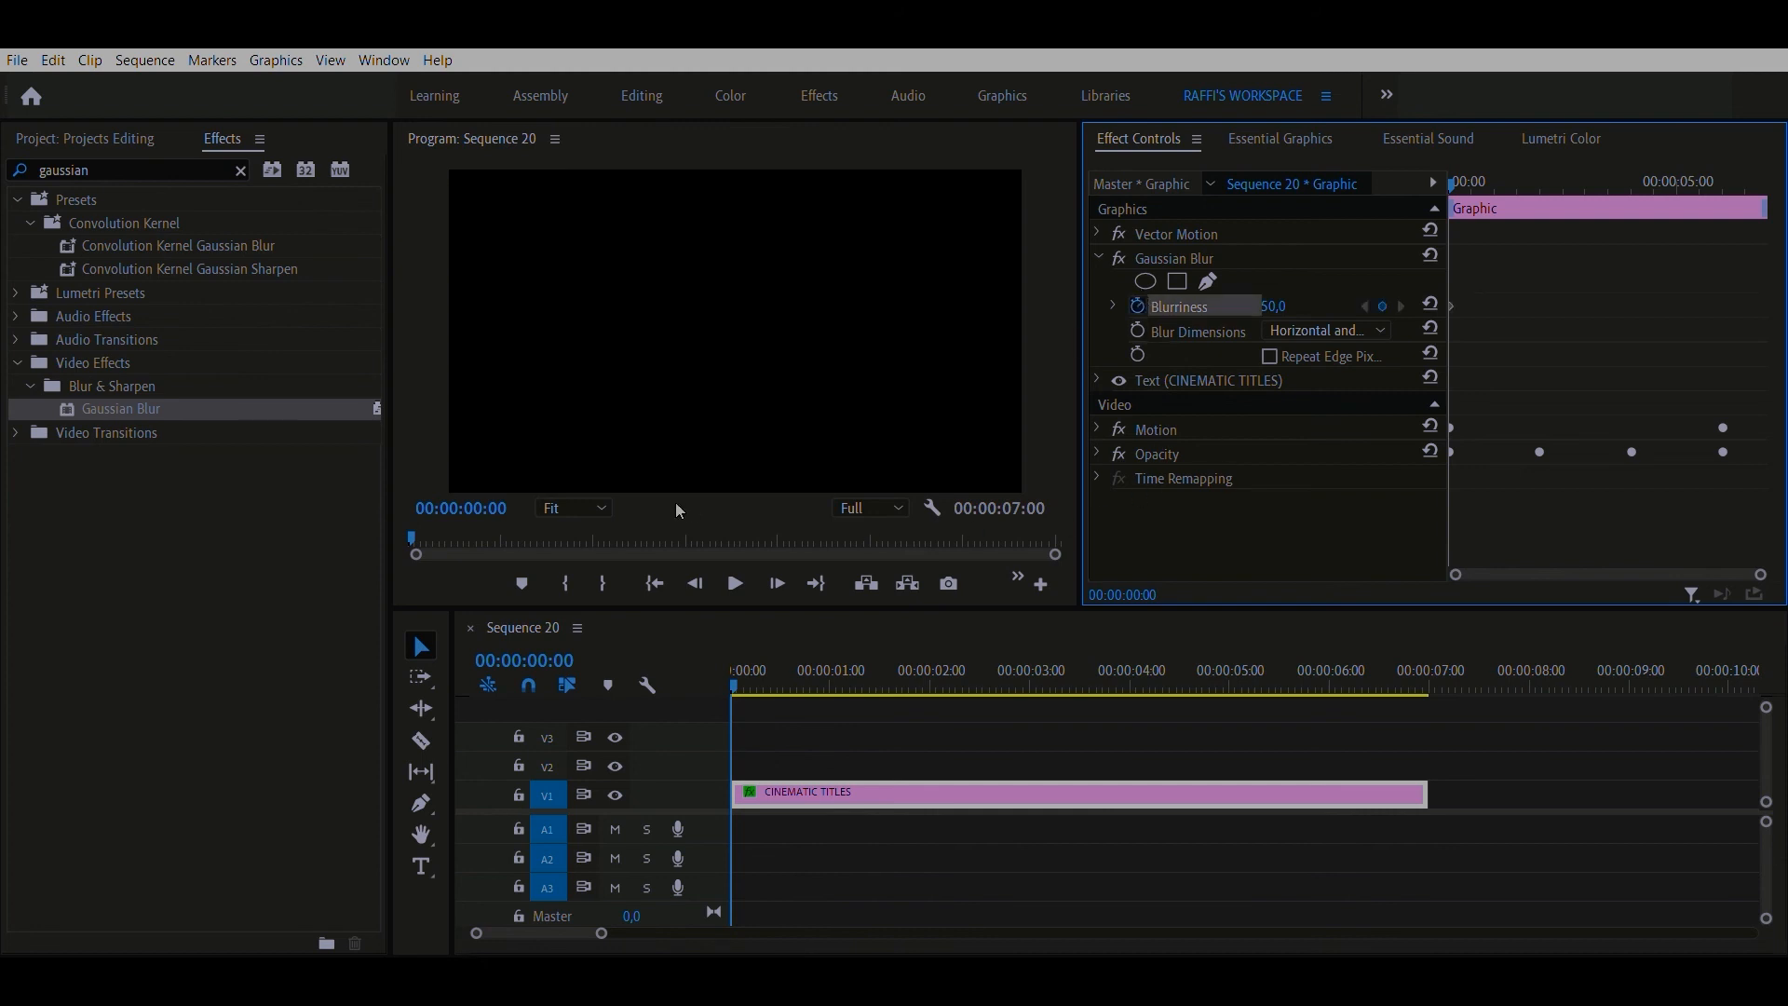
- Add a Blurriness keyframe of 0 at 00:00:02:00 so the title comes into focus
left_click(514, 493)
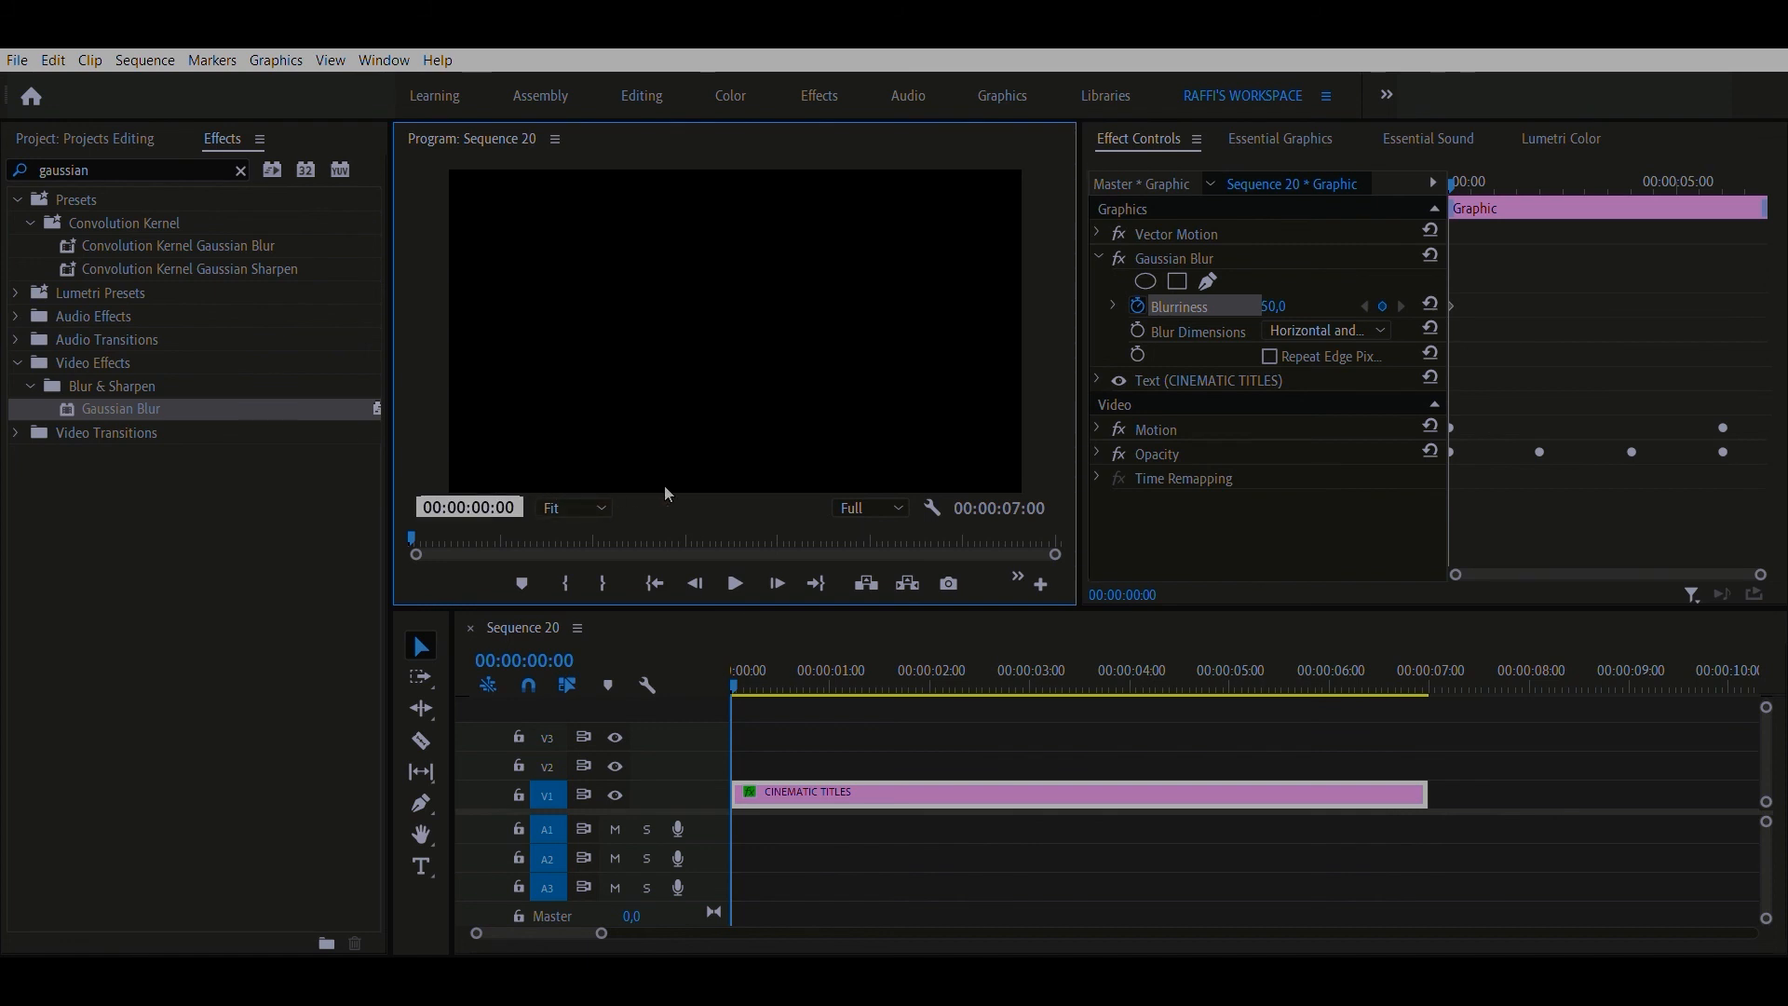
key("BackSpace")
type("2")
key("Return")
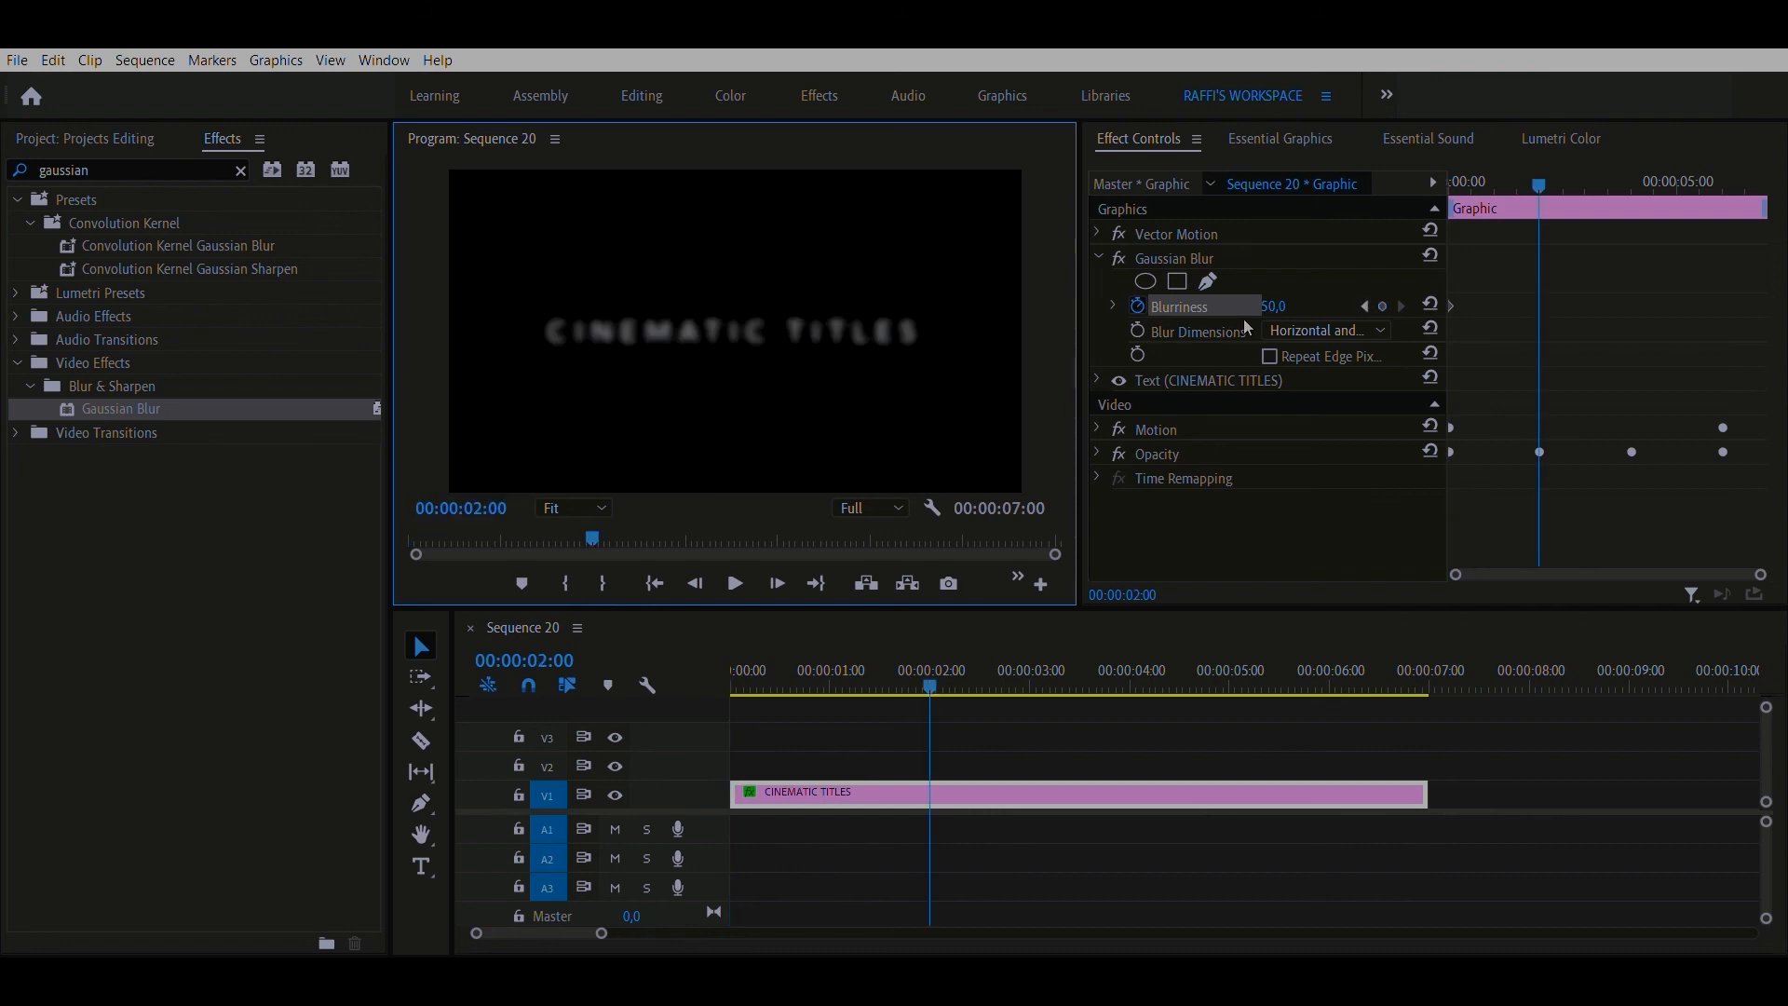
left_click(1279, 300)
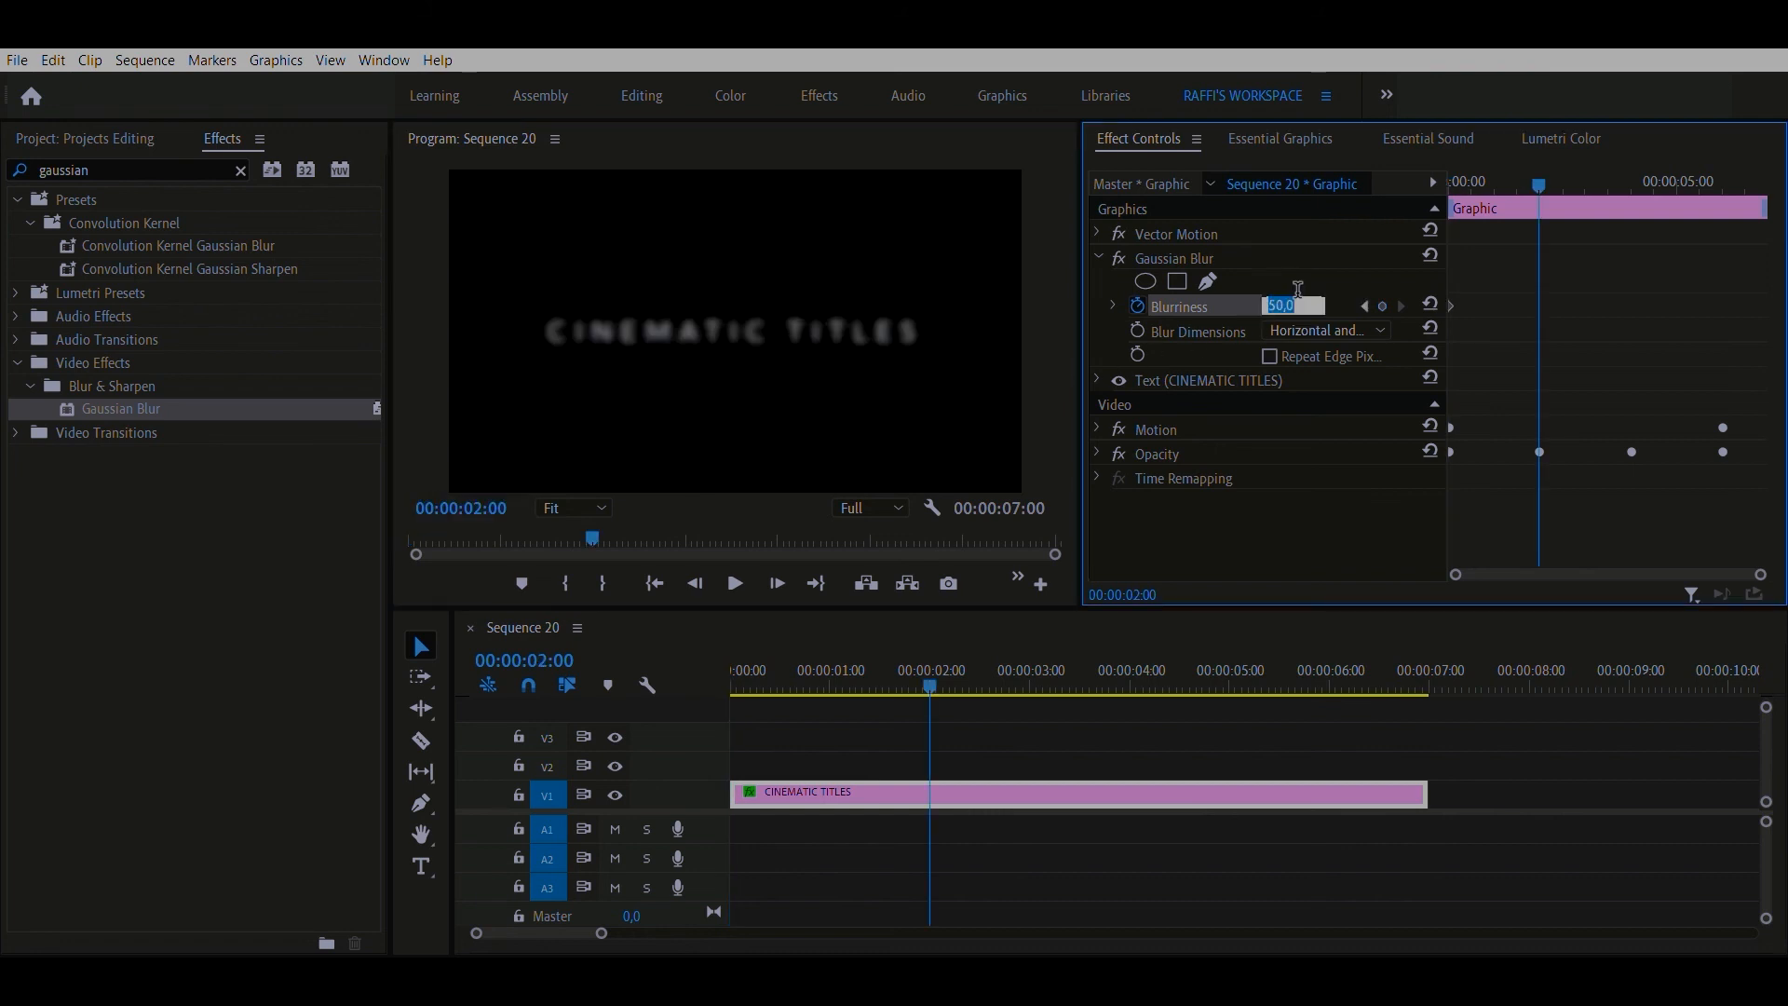
type("0")
key("Return")
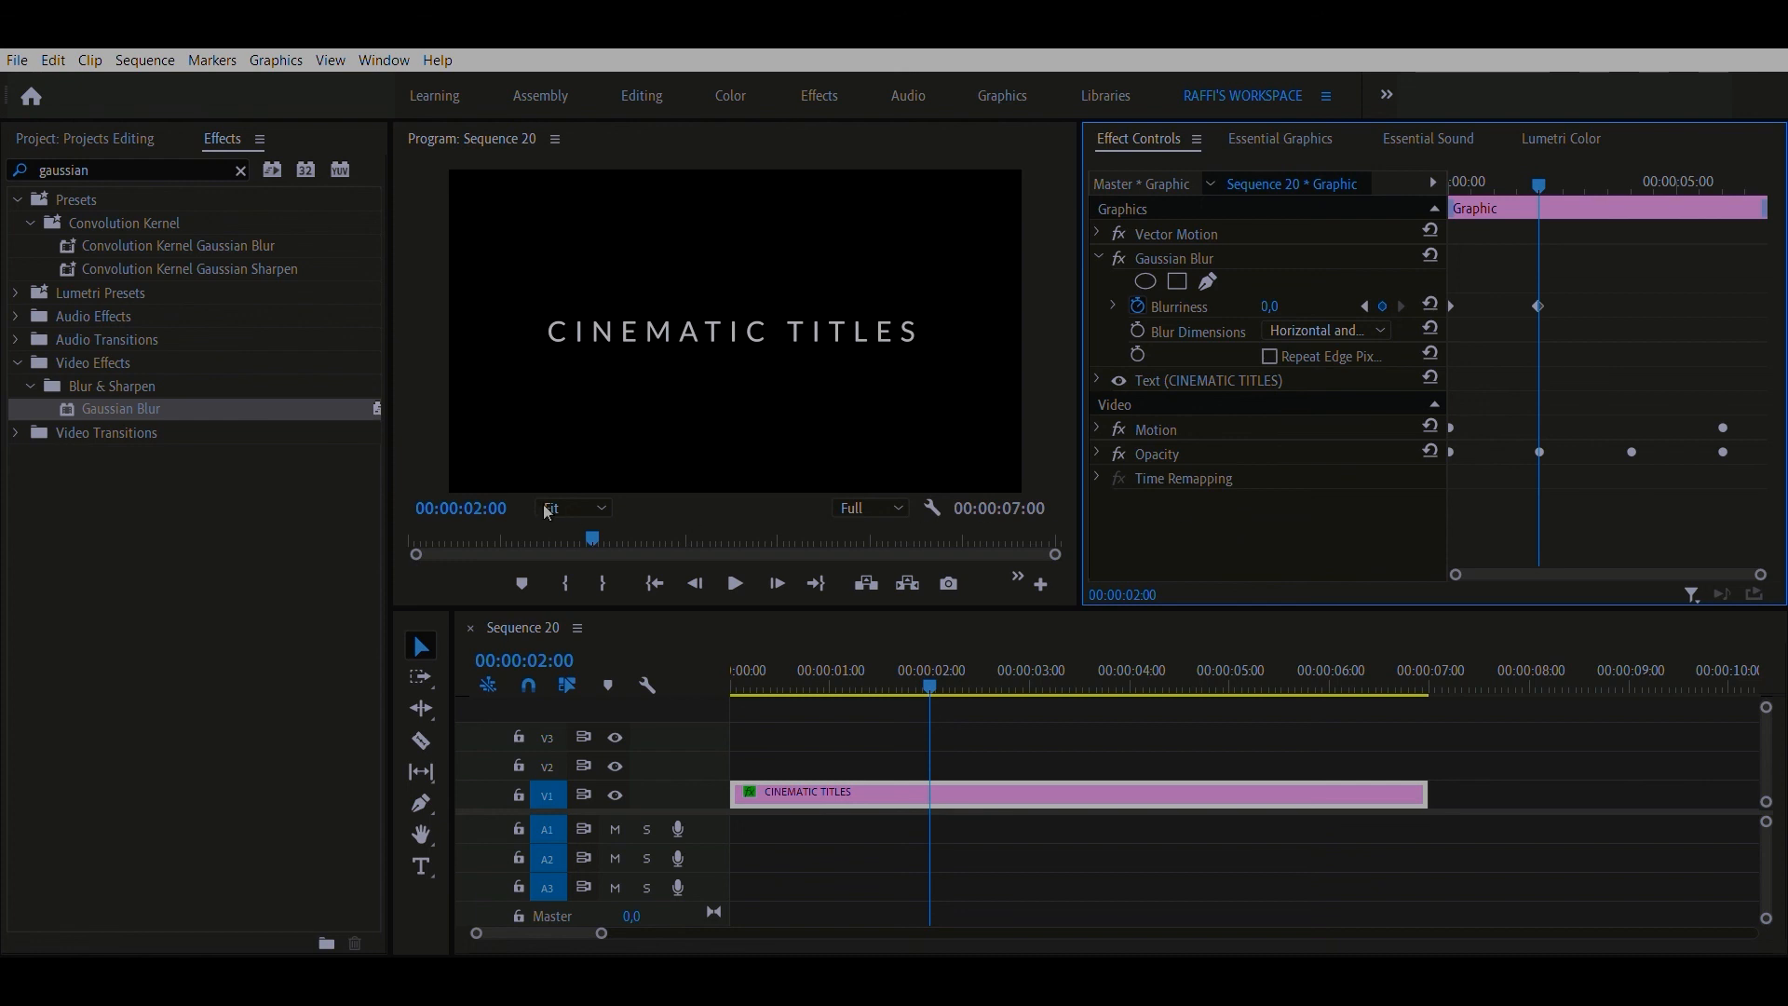
- Add another Blurriness keyframe of 0 at 00:00:04:00 to keep the title sharp
left_click(506, 499)
left_click(490, 498)
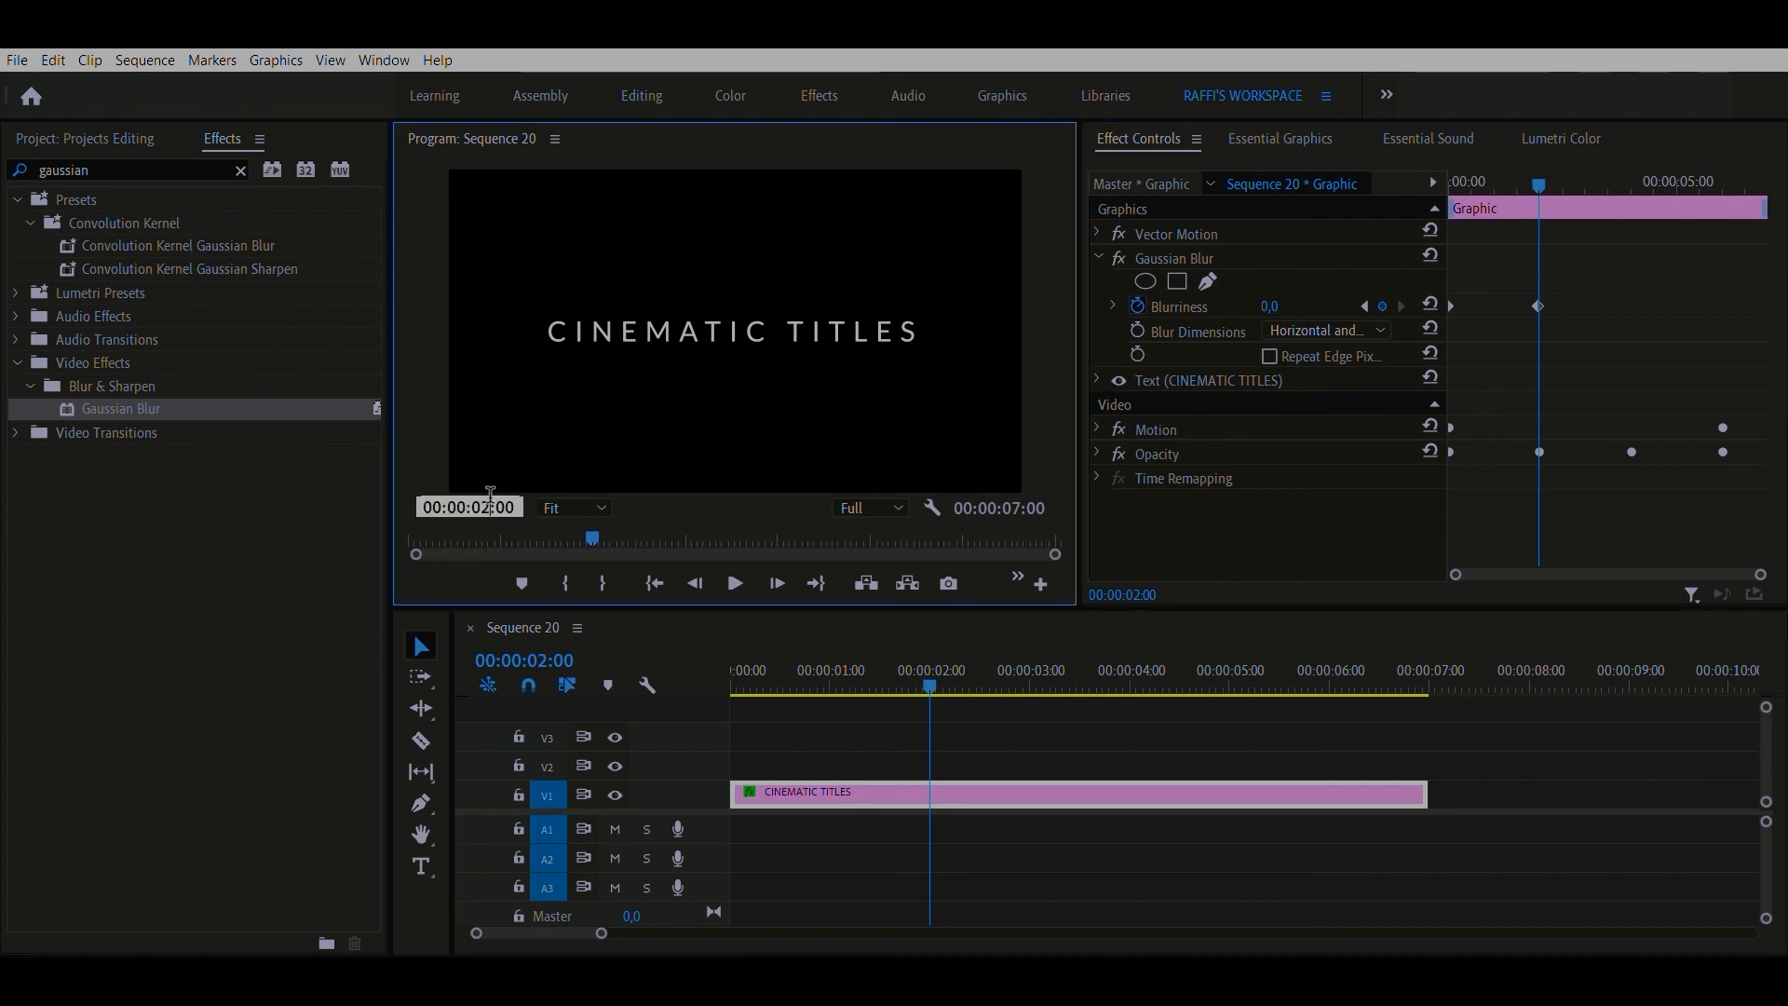
type("4")
key("Return")
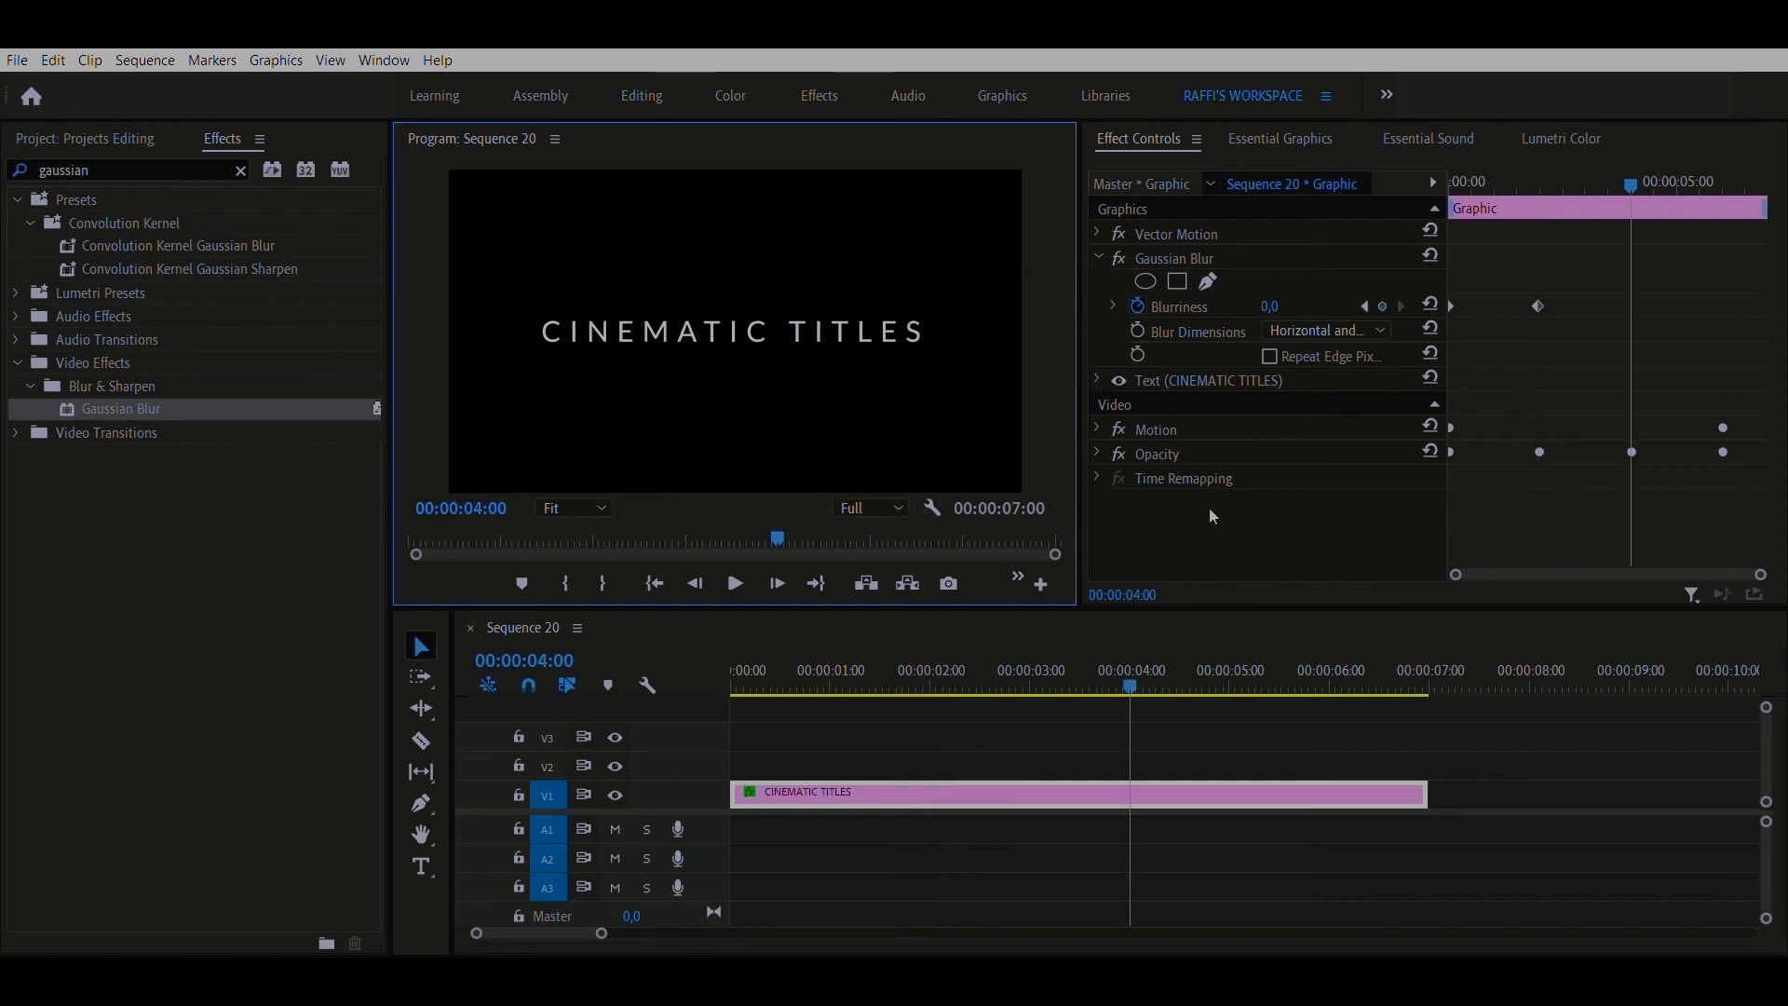
left_click(1269, 307)
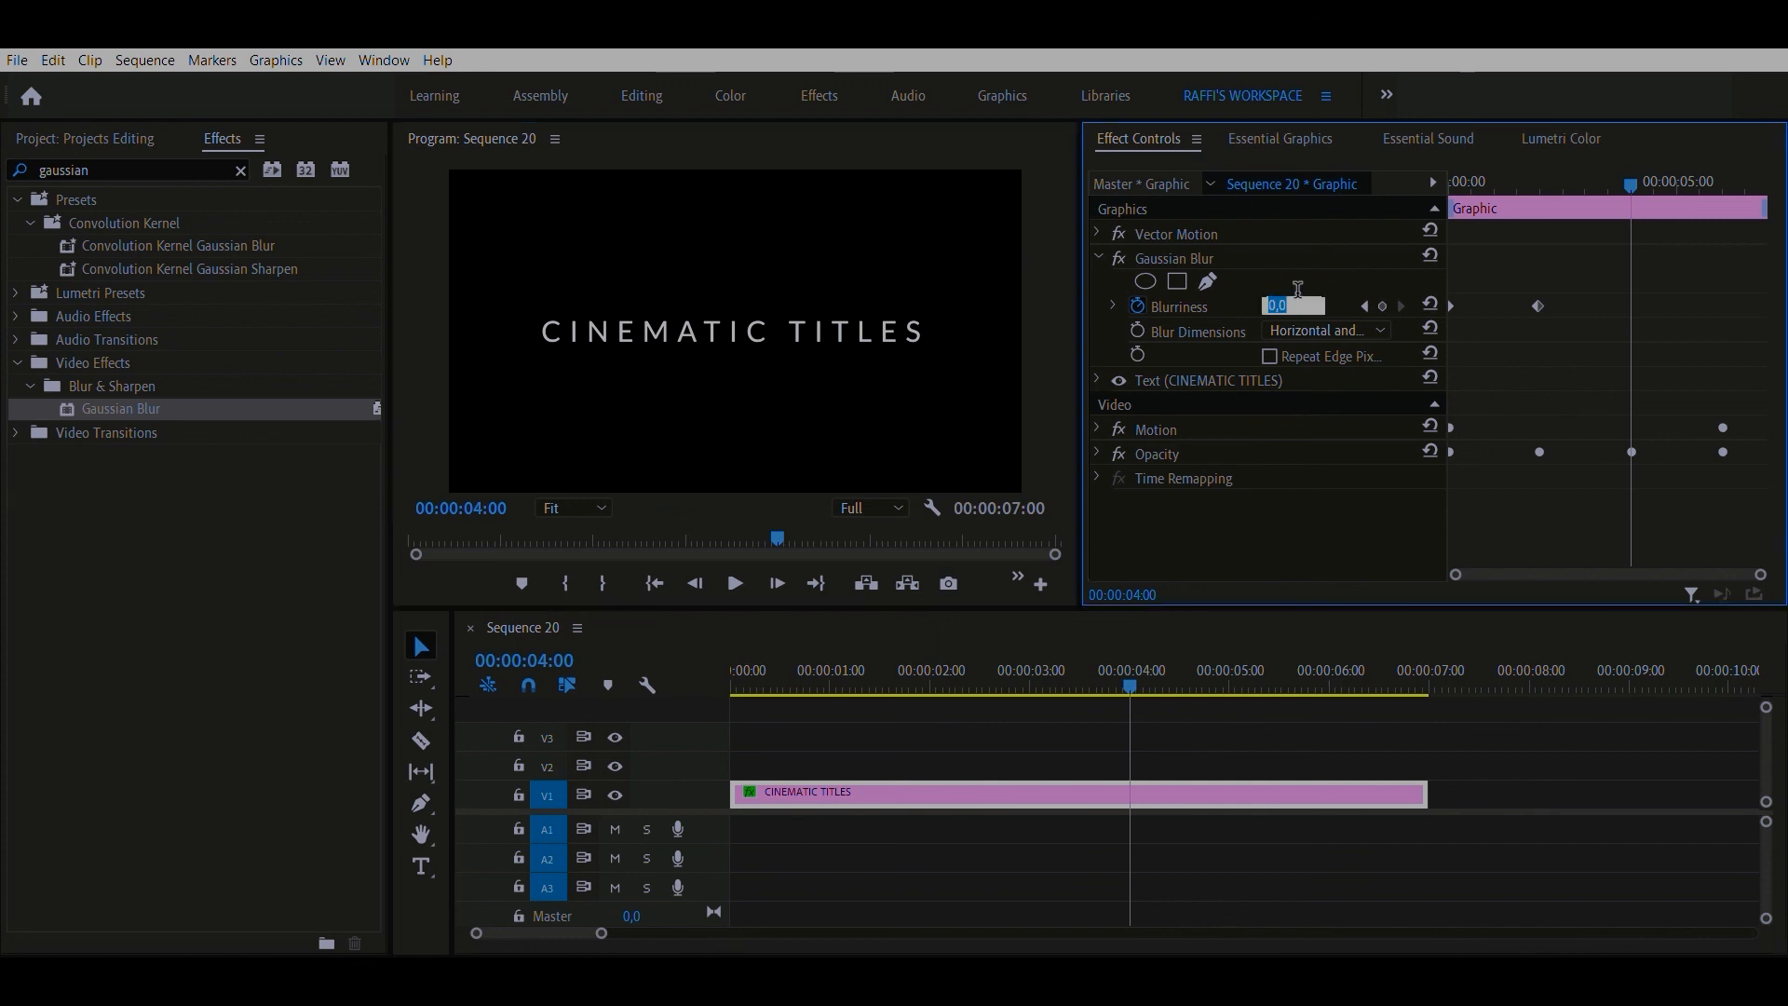
key("Return")
- Add a Blurriness keyframe of 50 at 00:00:06:00 so the title blurs out
left_click(502, 504)
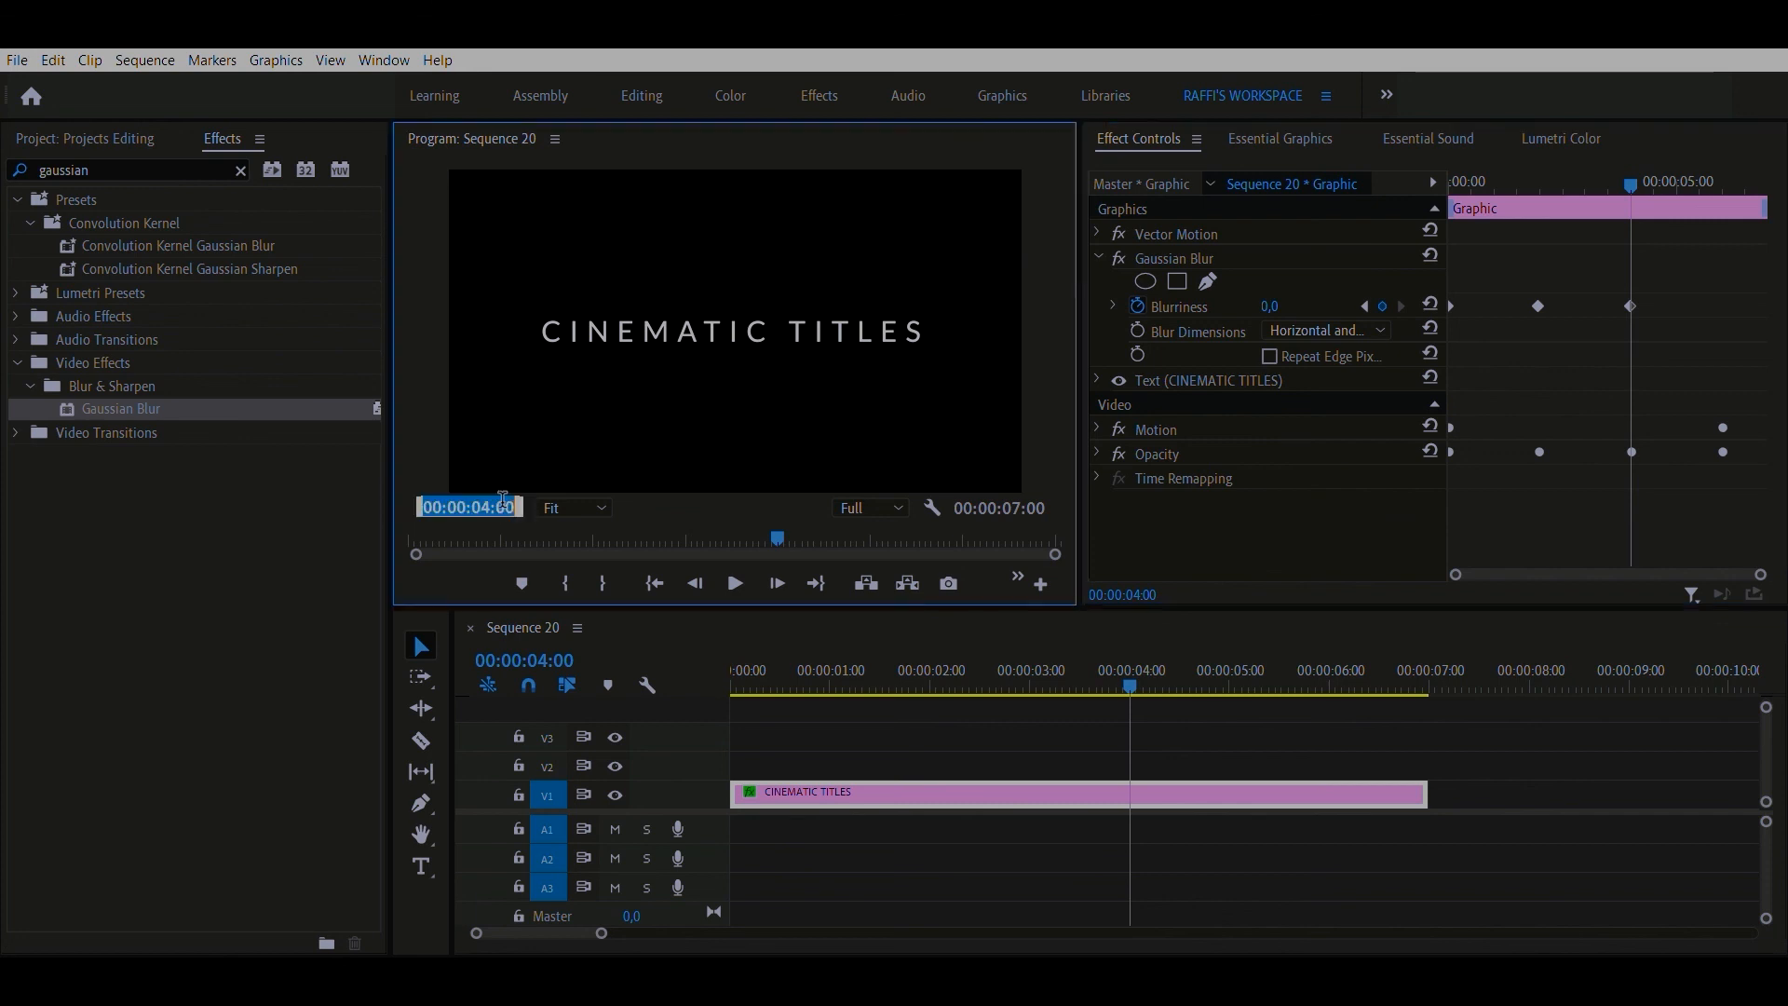
left_click(491, 504)
key("BackSpace")
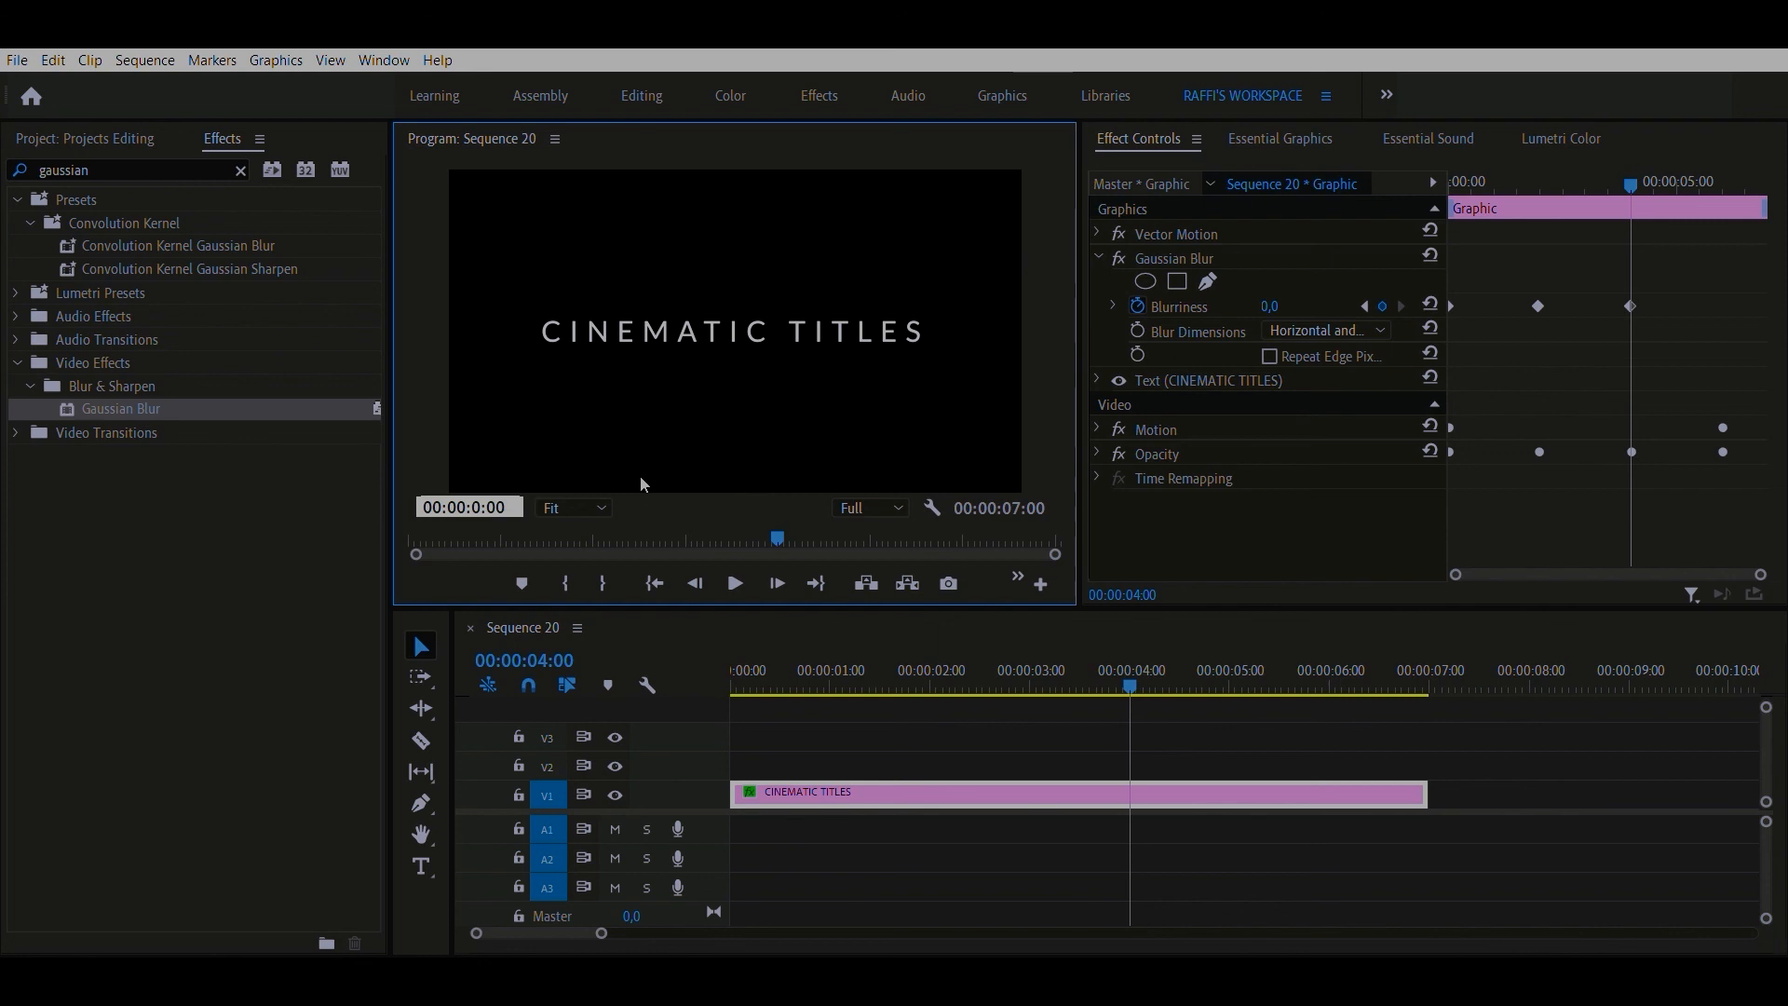
type("6")
key("Return")
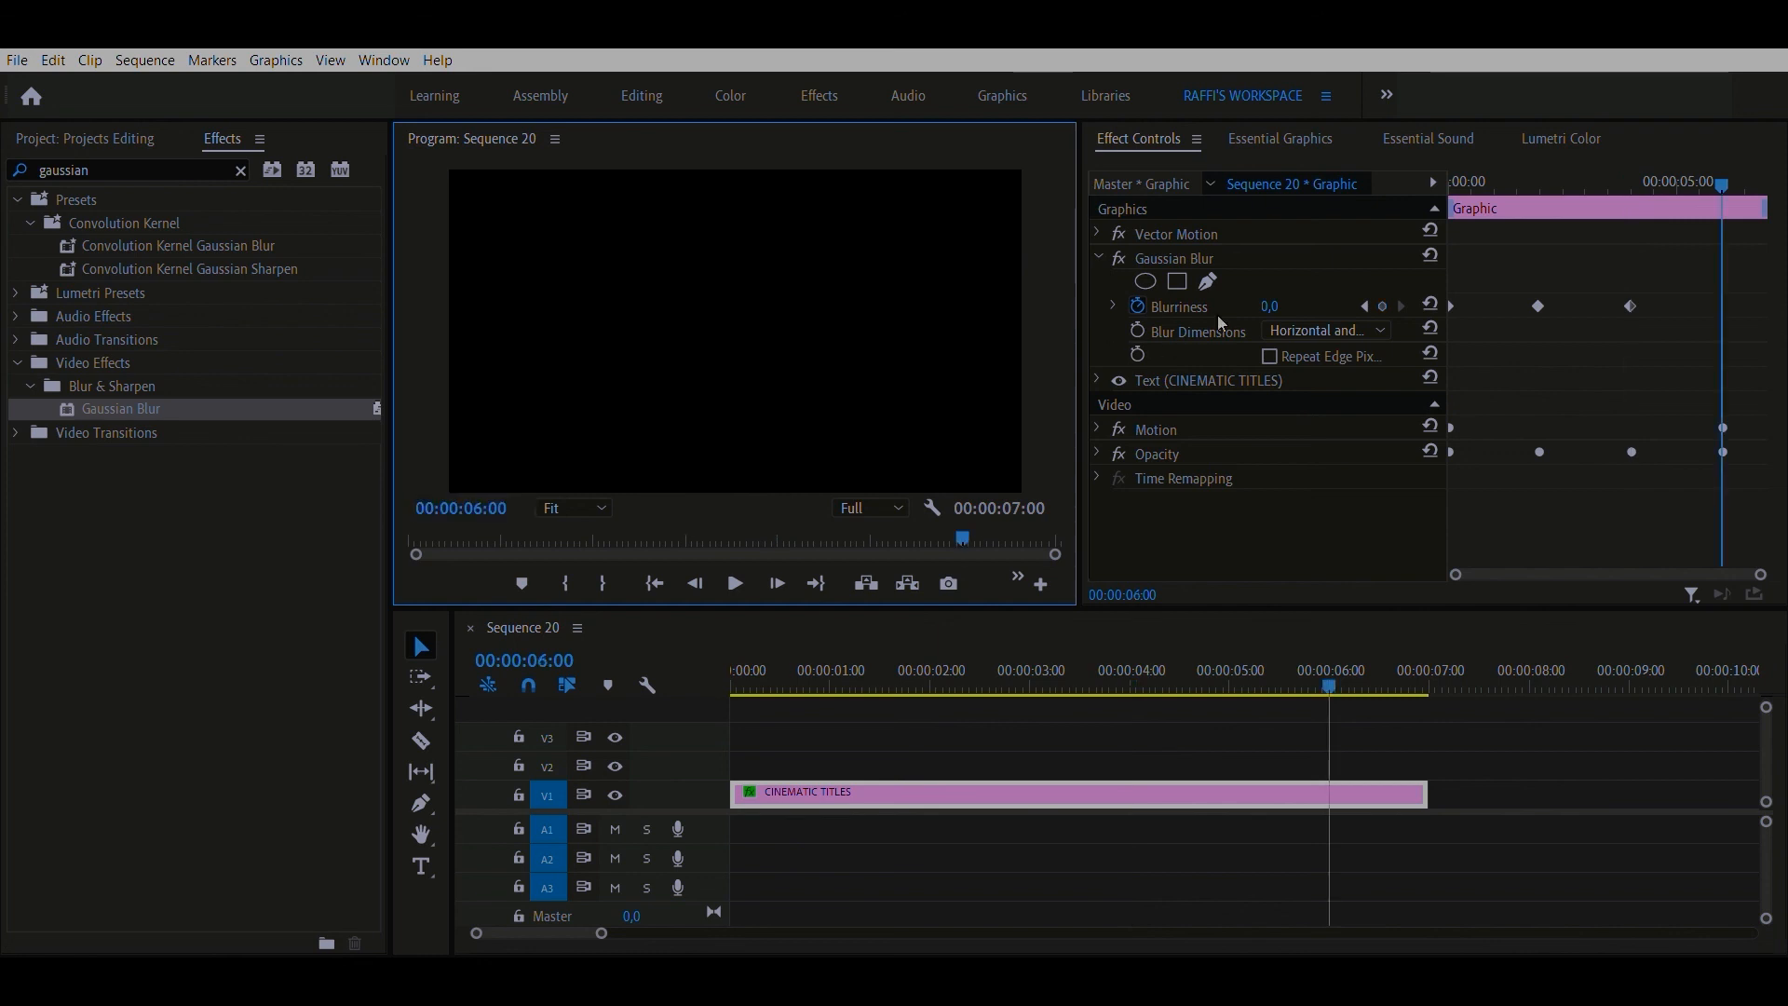
left_click(1294, 303)
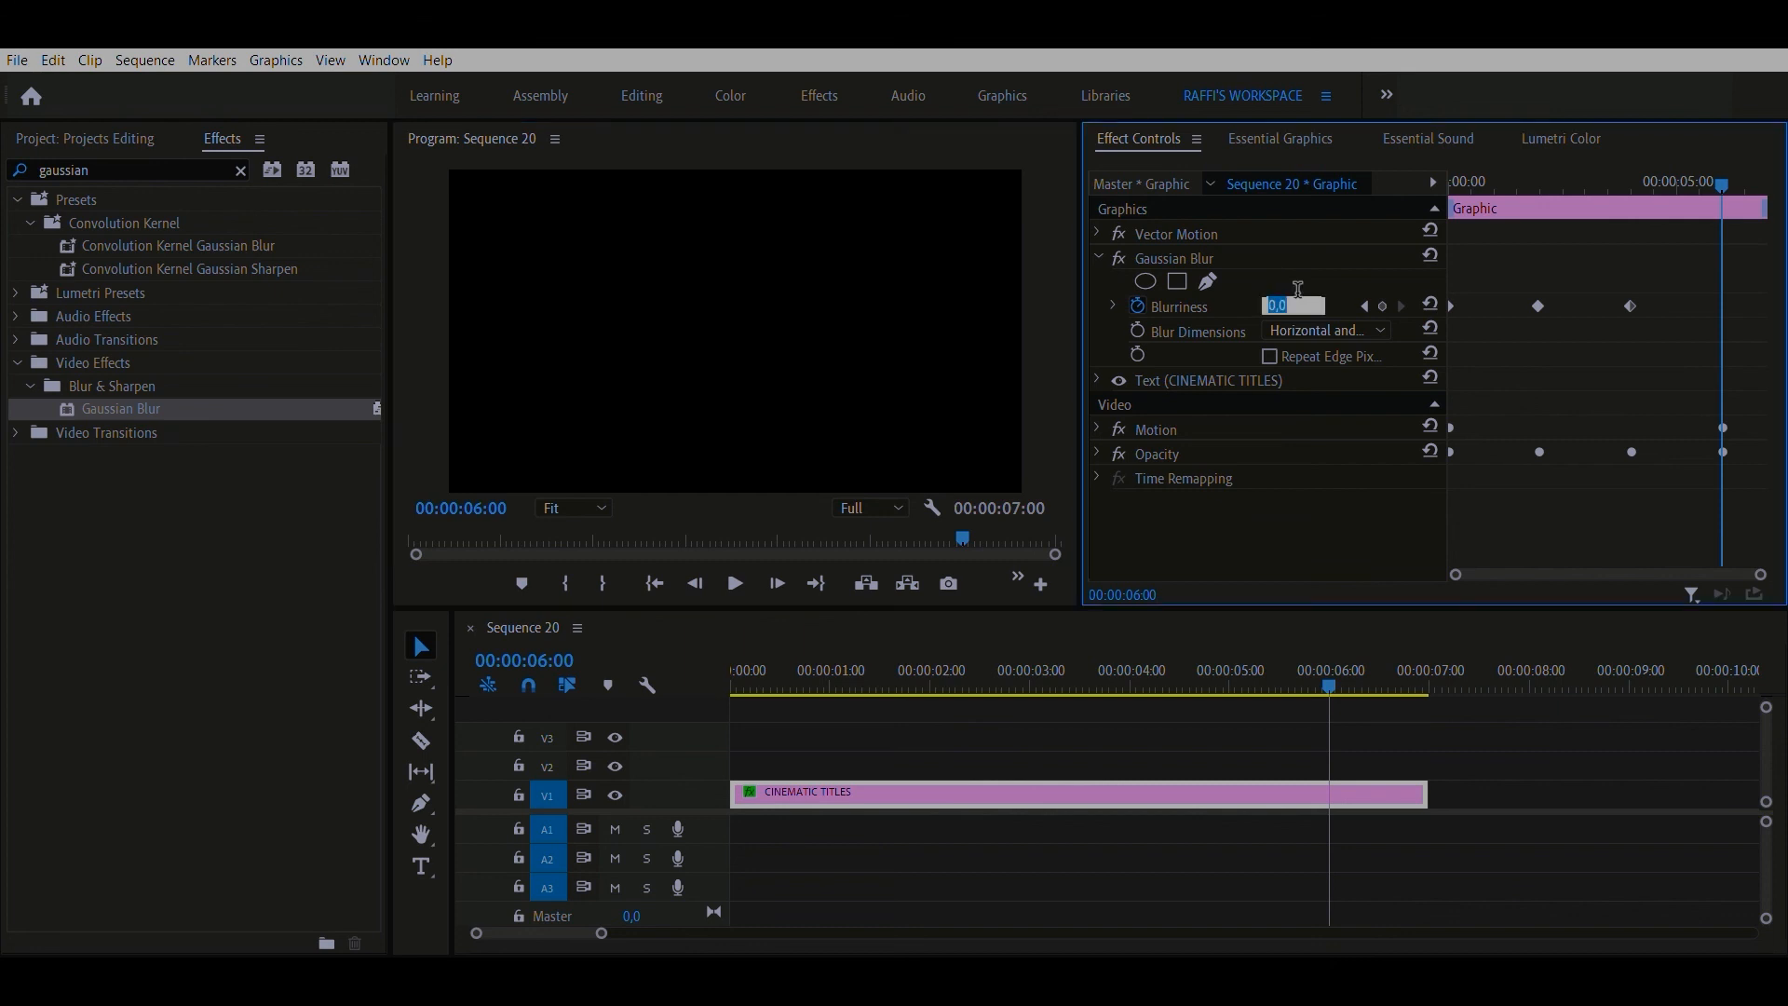
type("50")
key("Return")
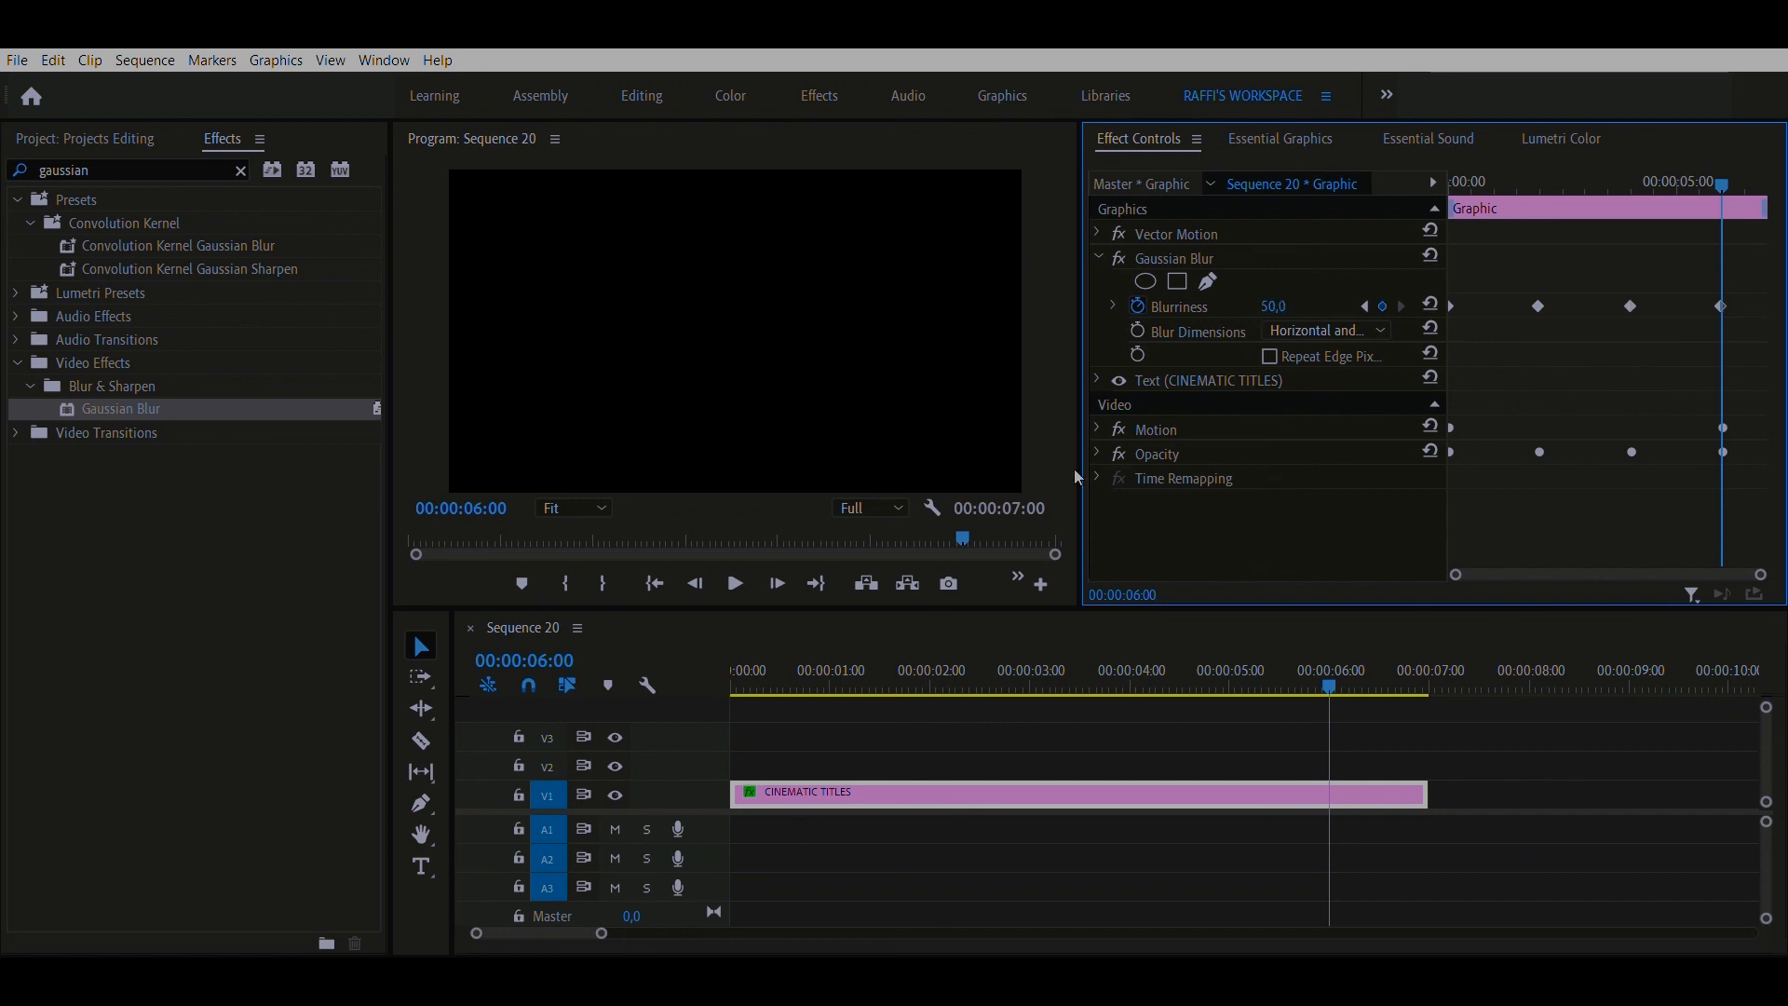
- Return the playhead to 00:00:00:00 and play back the title's blur animation
left_click(494, 504)
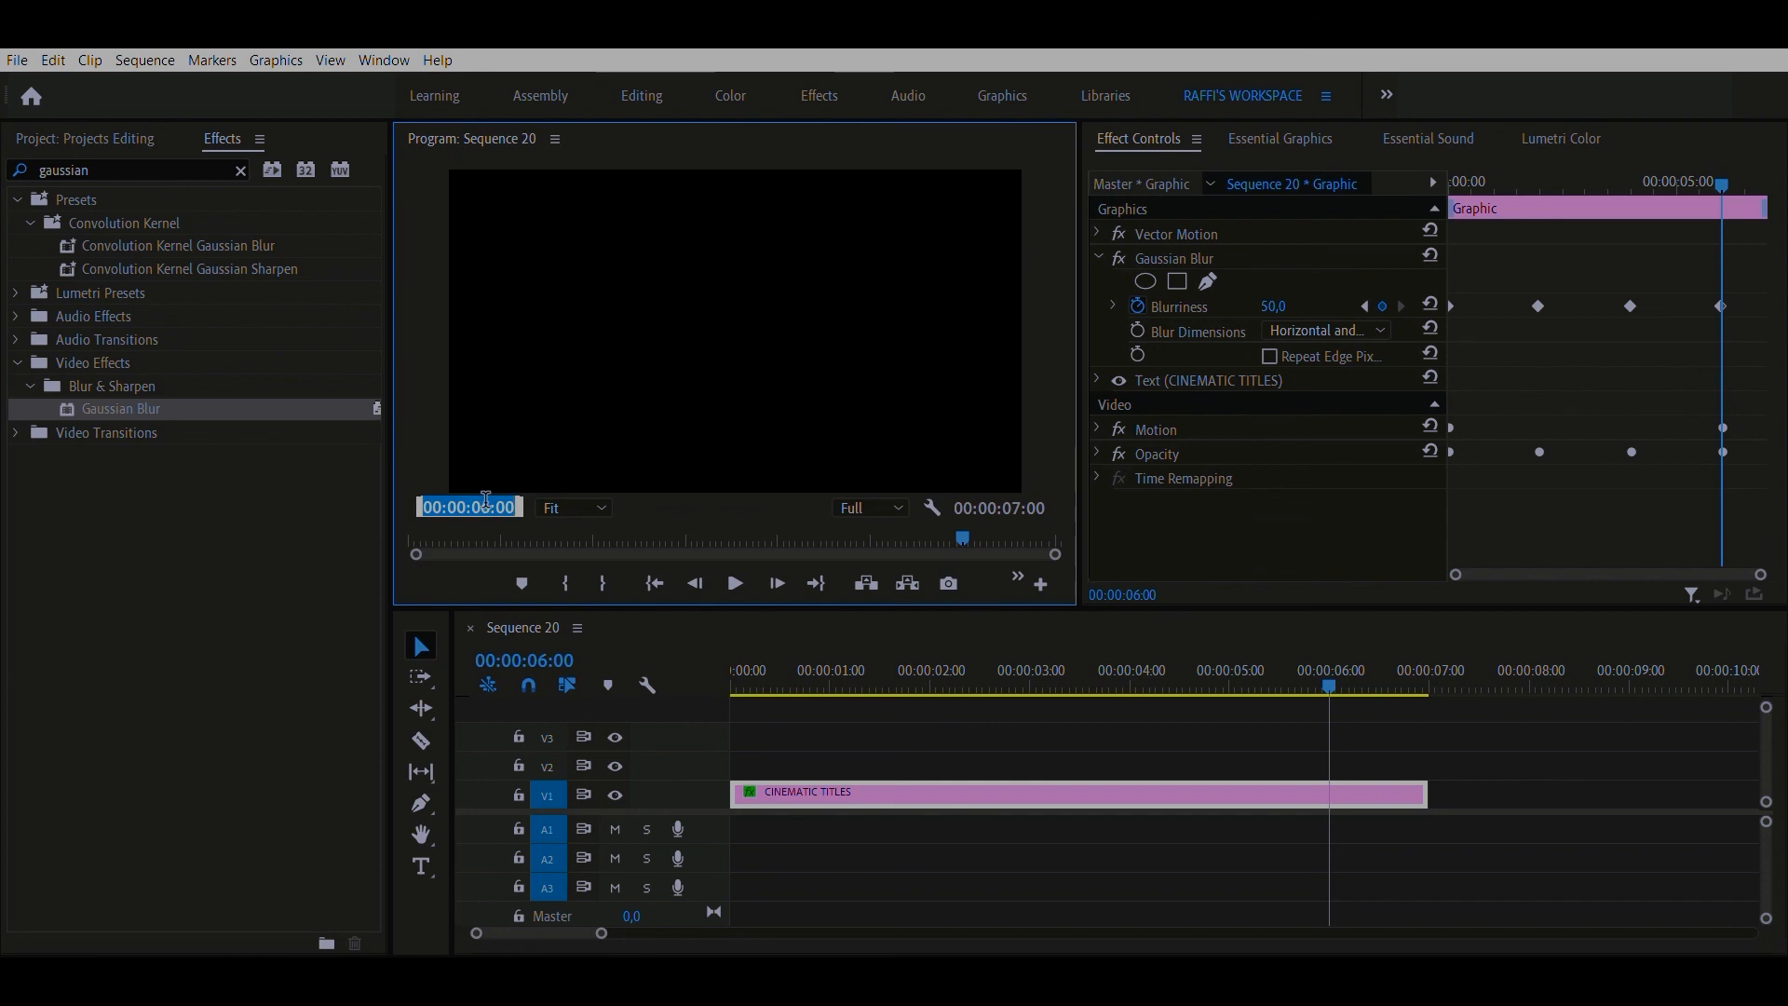
left_click(491, 506)
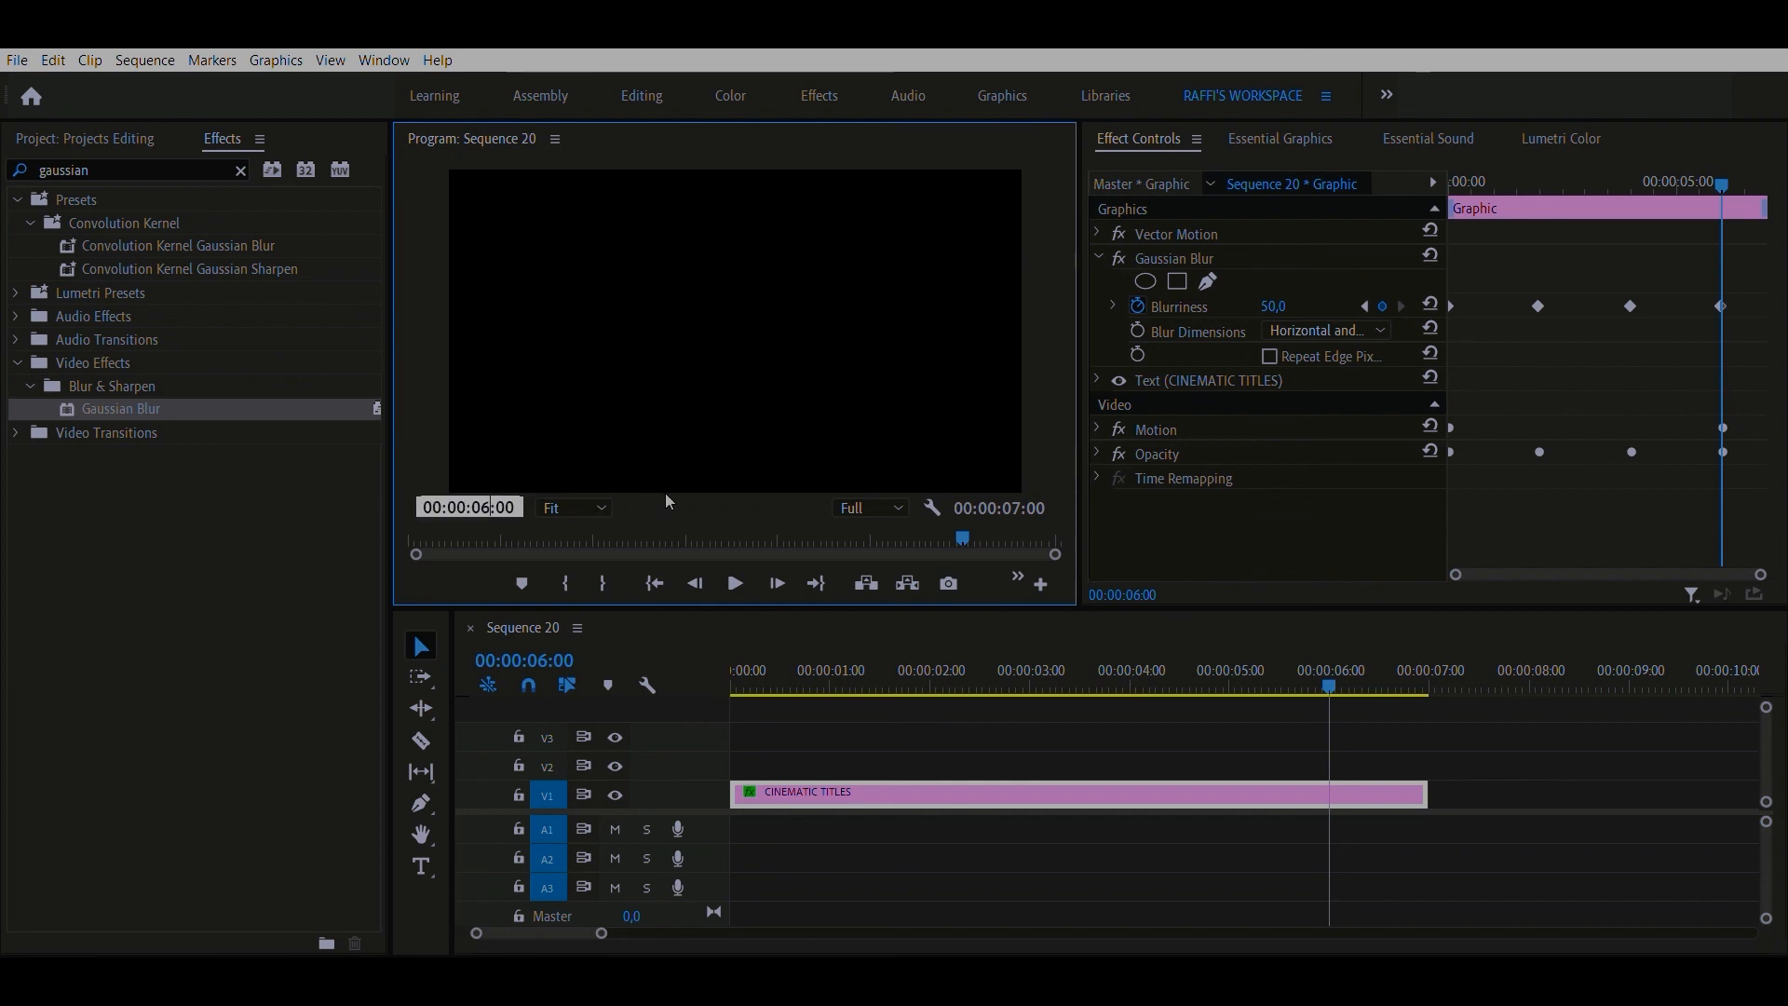
key("BackSpace")
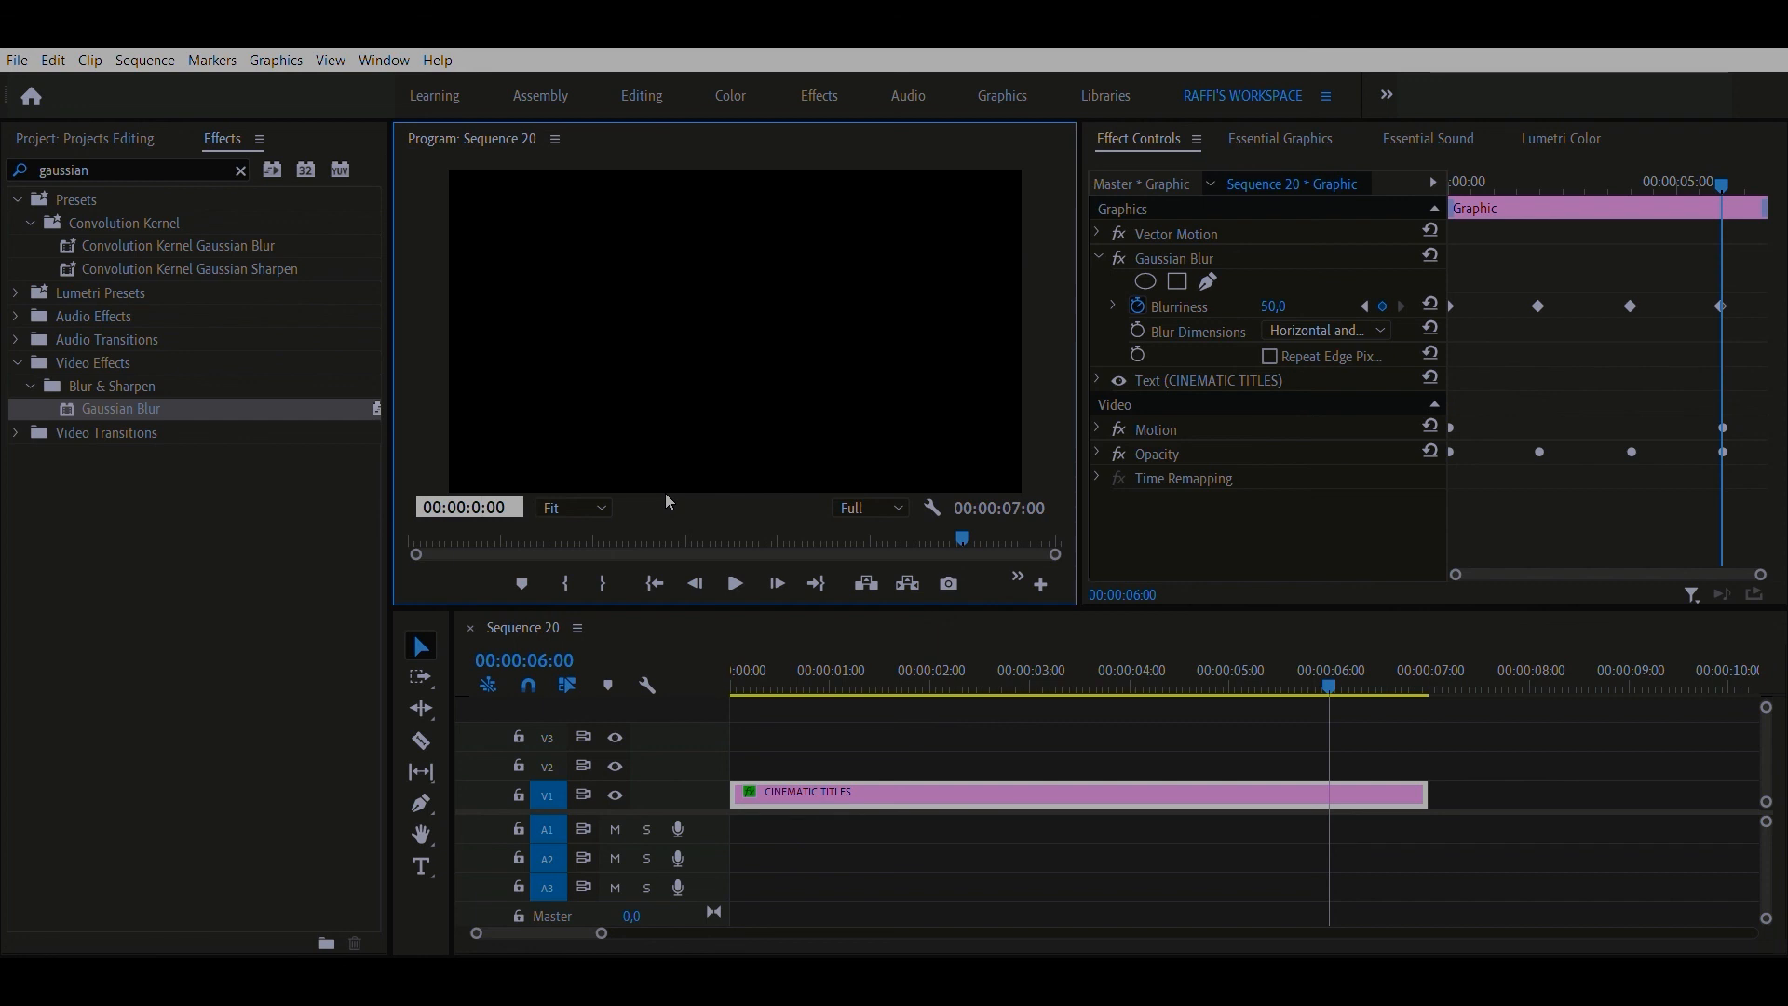
type("0")
key("Return")
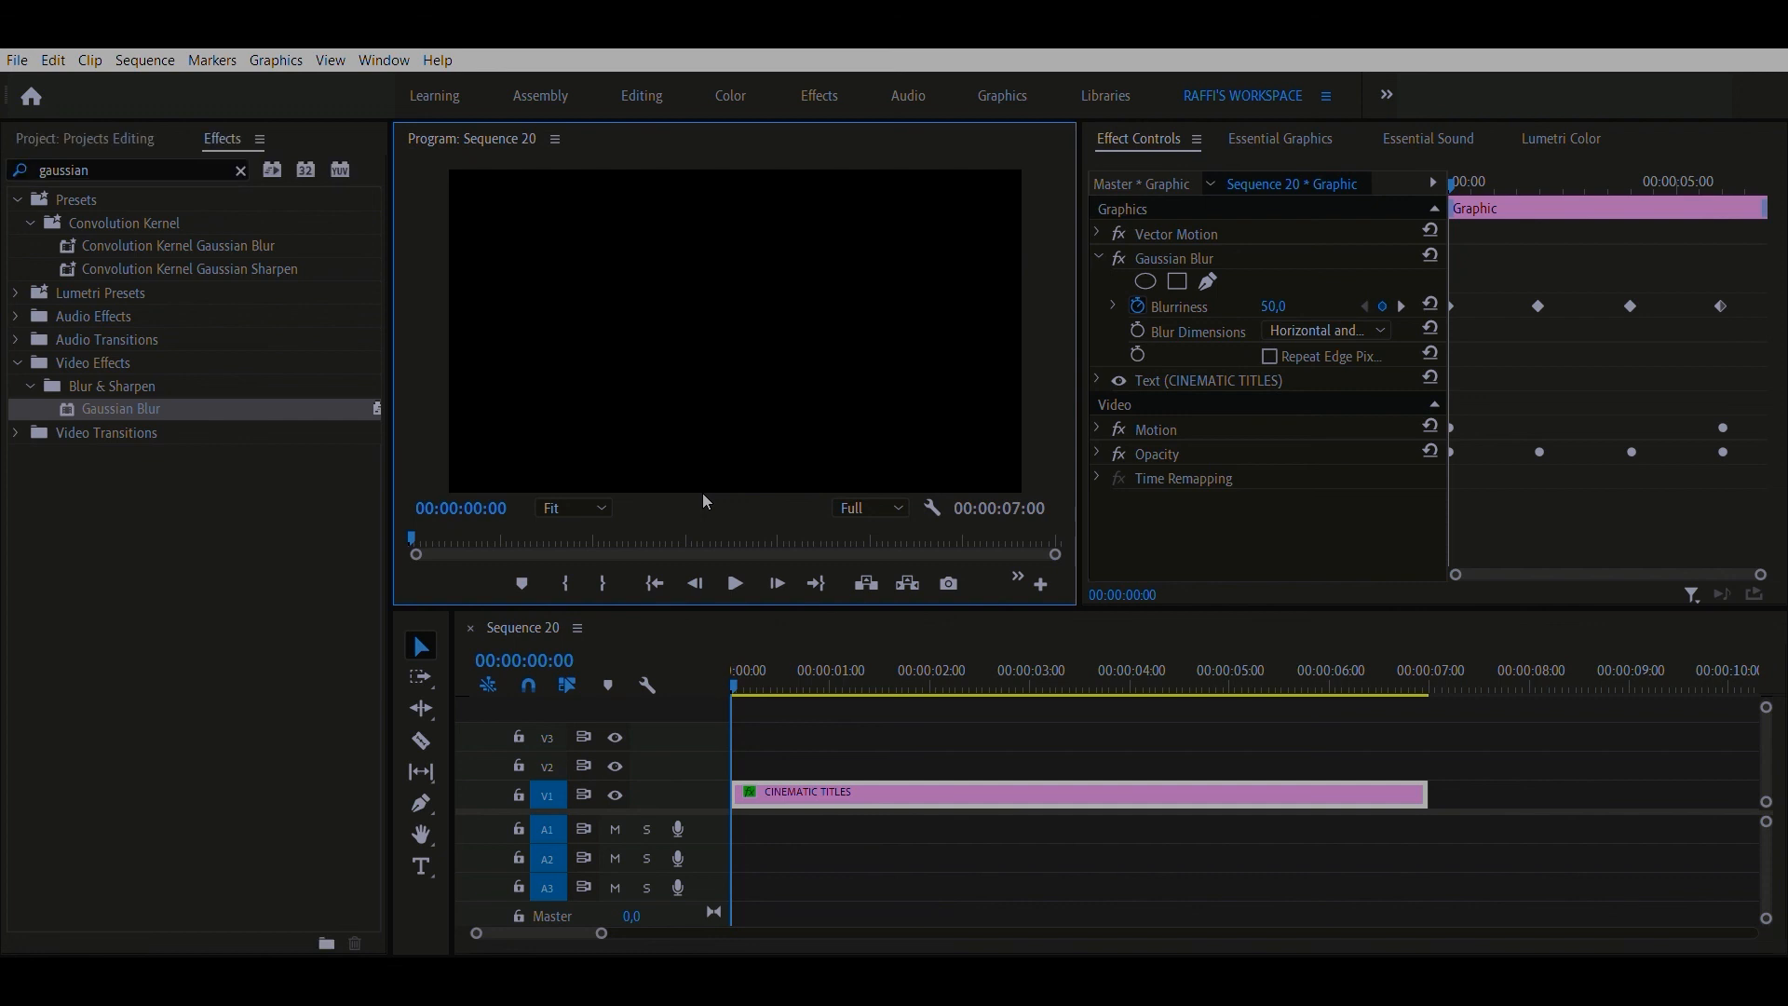
key("space")
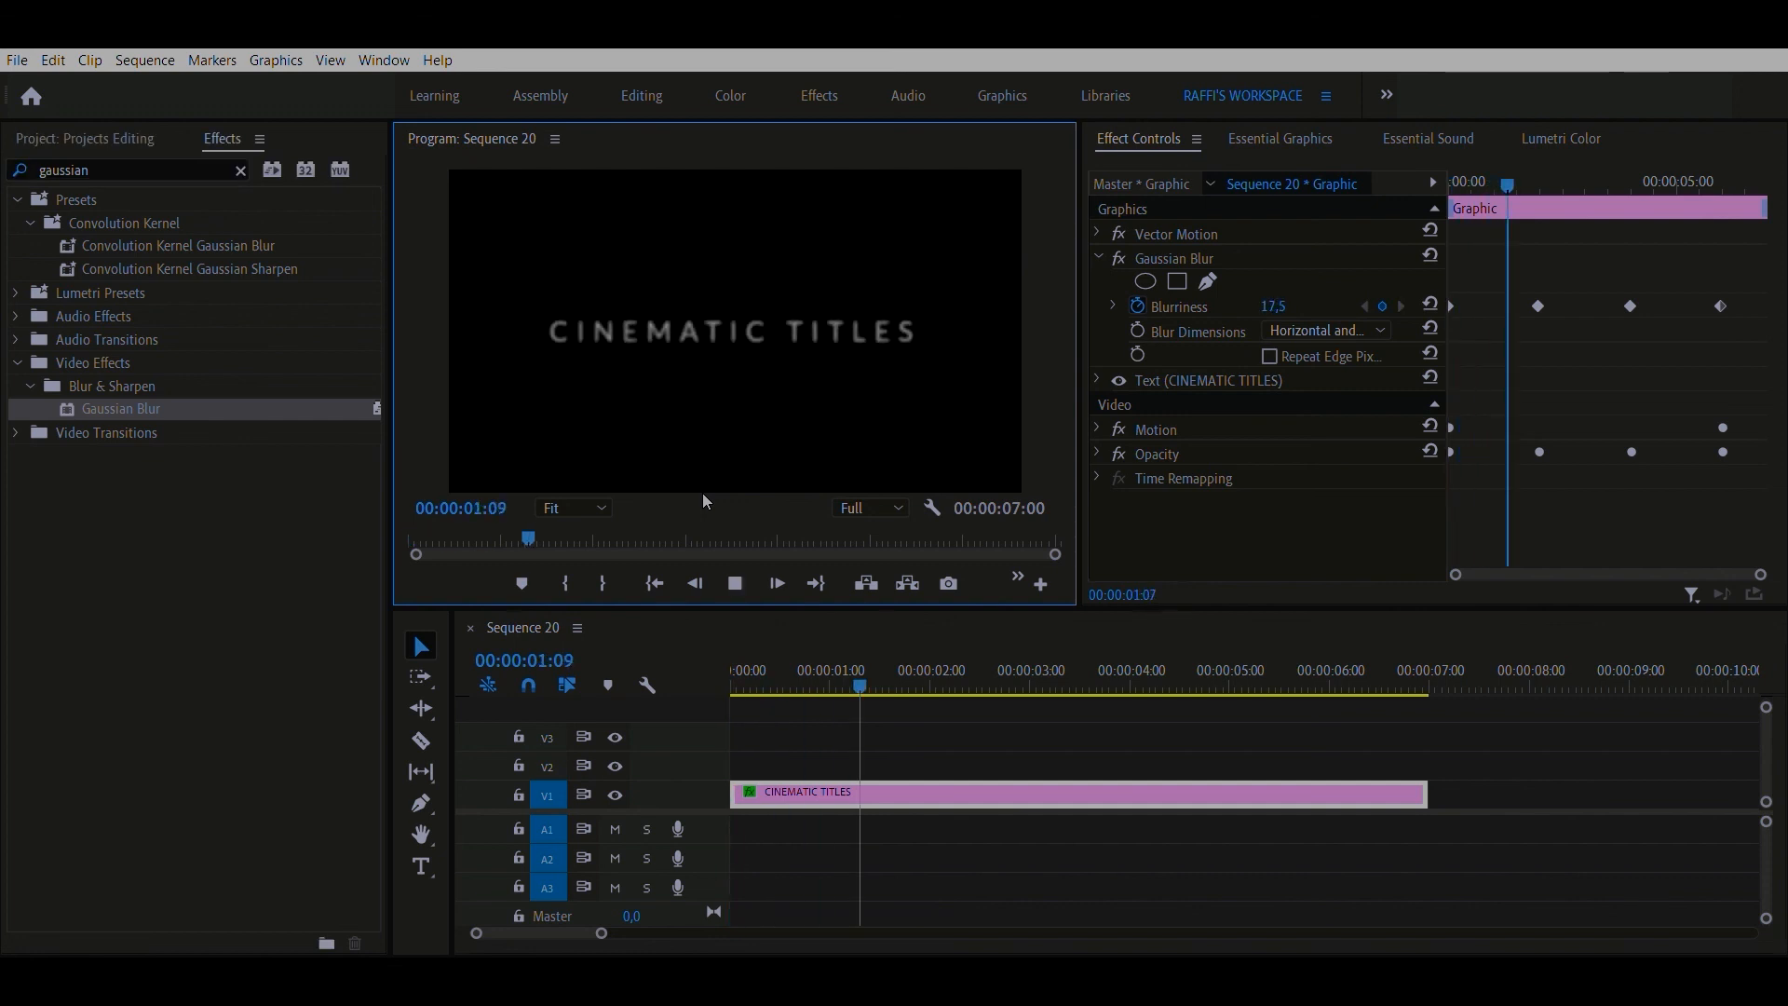